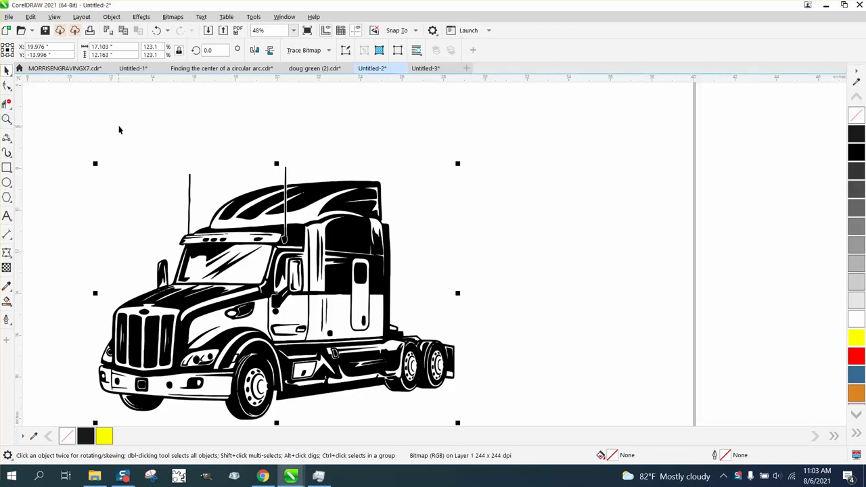
- Zoom in on the truck image
click(118, 129)
scroll(116, 132, down, 1)
click(8, 120)
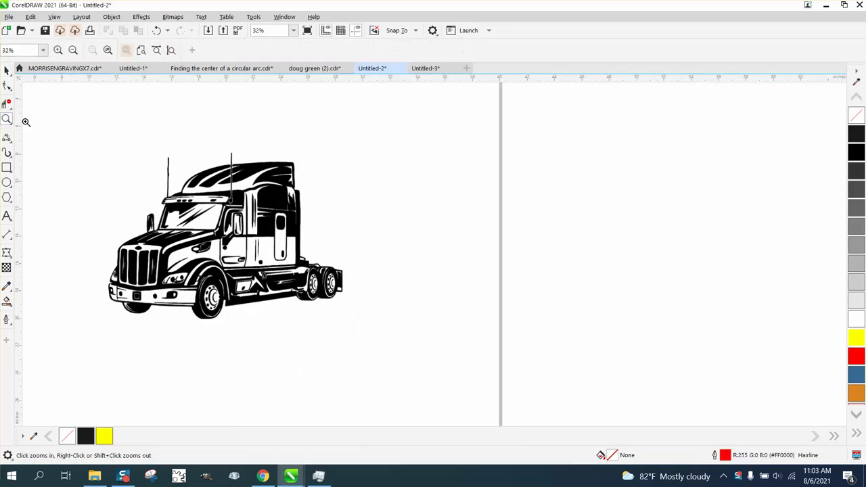
drag(71, 129, 416, 333)
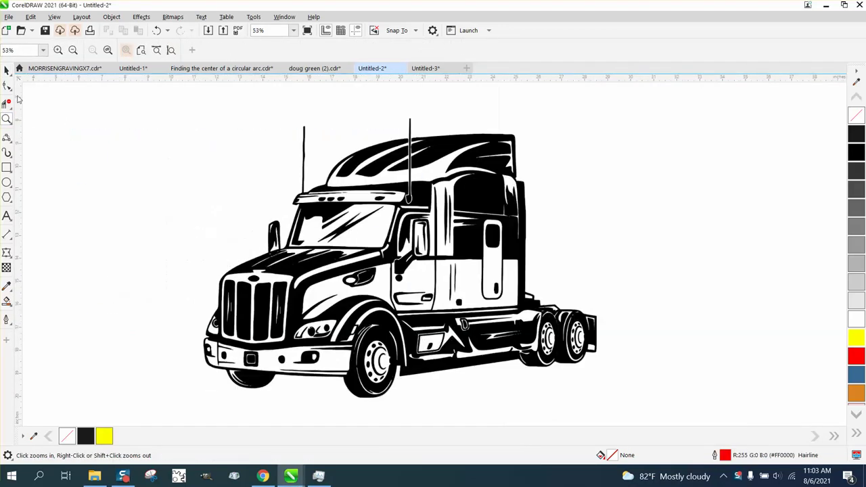
- Move the truck bitmap slightly up and to the left on the page
click(7, 70)
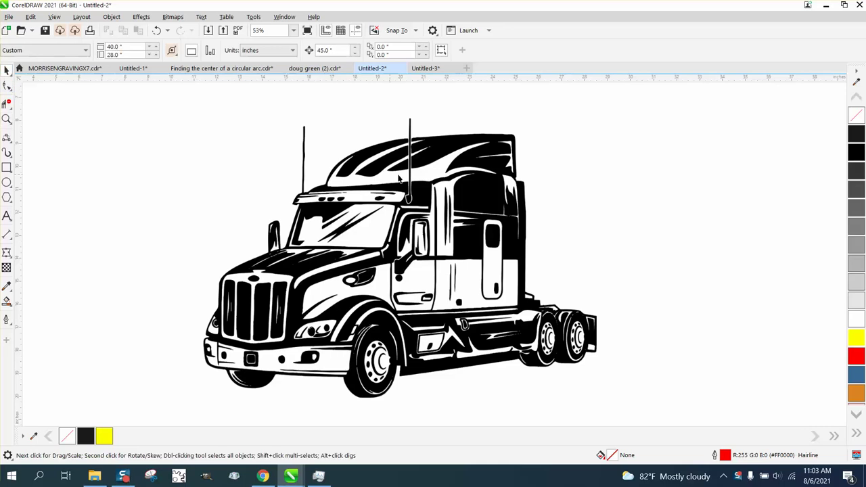
click(491, 191)
drag(490, 191, 441, 193)
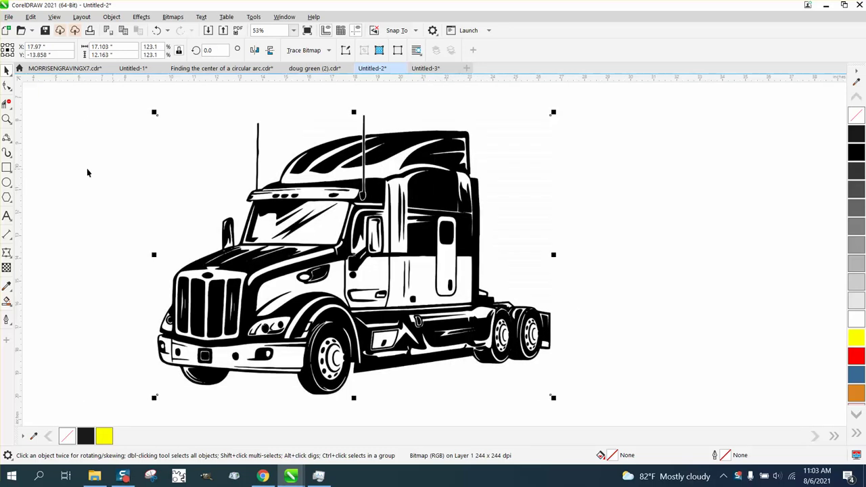
click(7, 167)
- Draw a large yellow-filled rectangle and send it to the back of the page behind the truck
drag(97, 96, 671, 419)
click(856, 338)
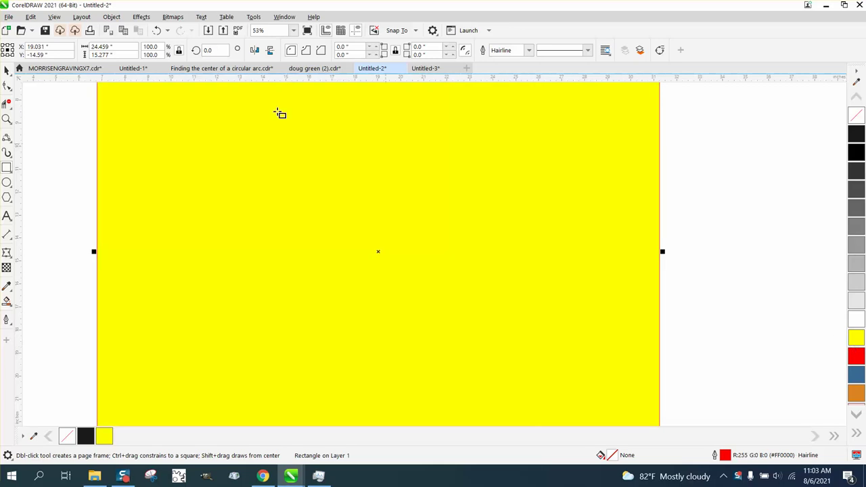
click(112, 17)
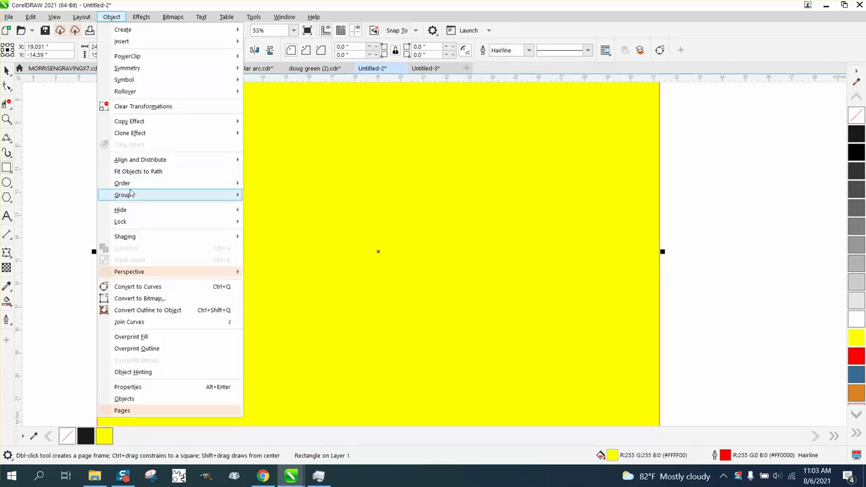
mouse_move(140, 188)
click(260, 194)
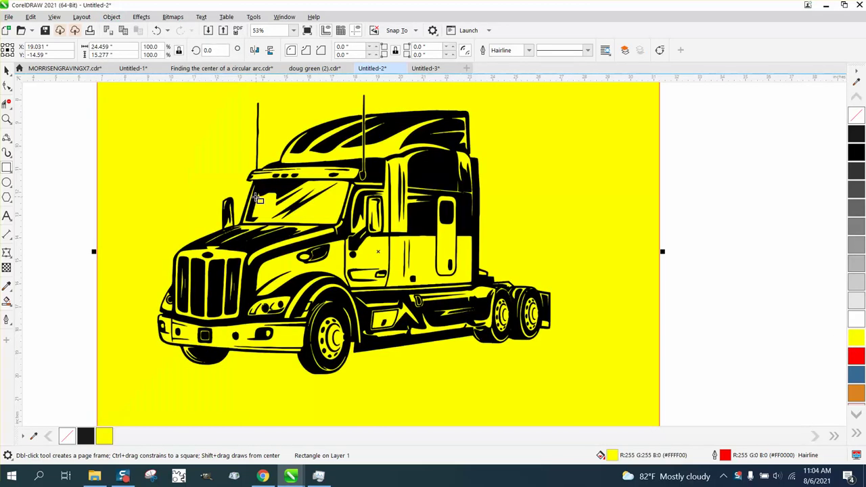
click(6, 72)
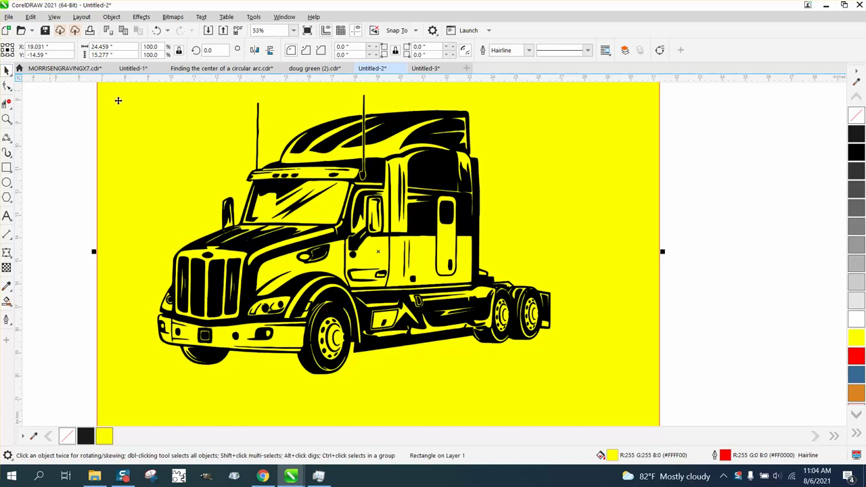
scroll(487, 176, down, 2)
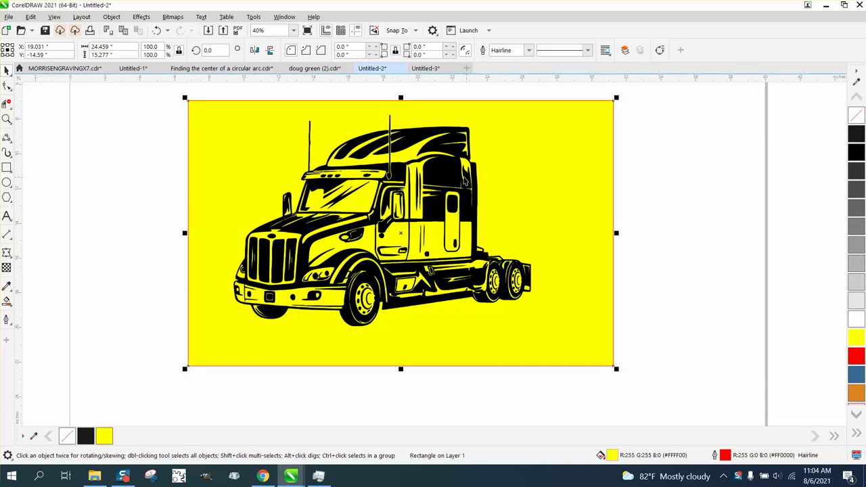
- Shrink the truck bitmap to a small size and zoom in on it
click(463, 179)
drag(534, 112, 412, 181)
scroll(108, 141, up, 1)
click(7, 119)
click(5, 71)
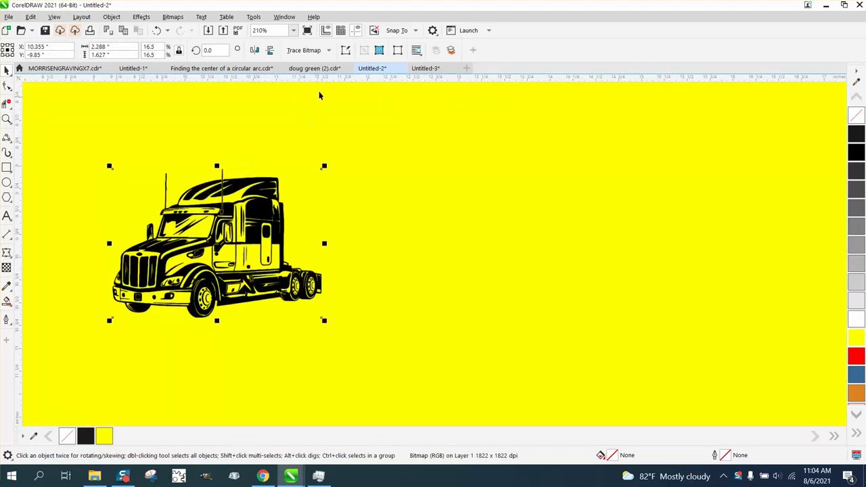
- Trace the truck with PowerTRACE Outline Trace, Clipart type, producing 72 vector objects
click(329, 52)
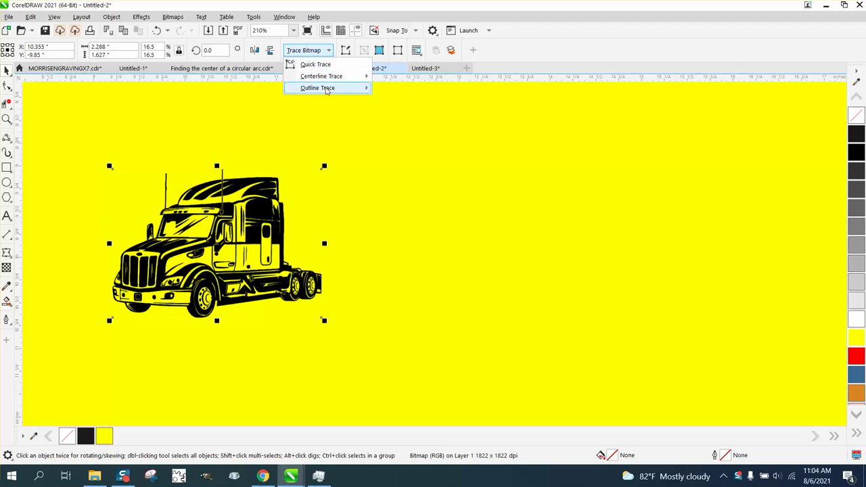
mouse_move(326, 90)
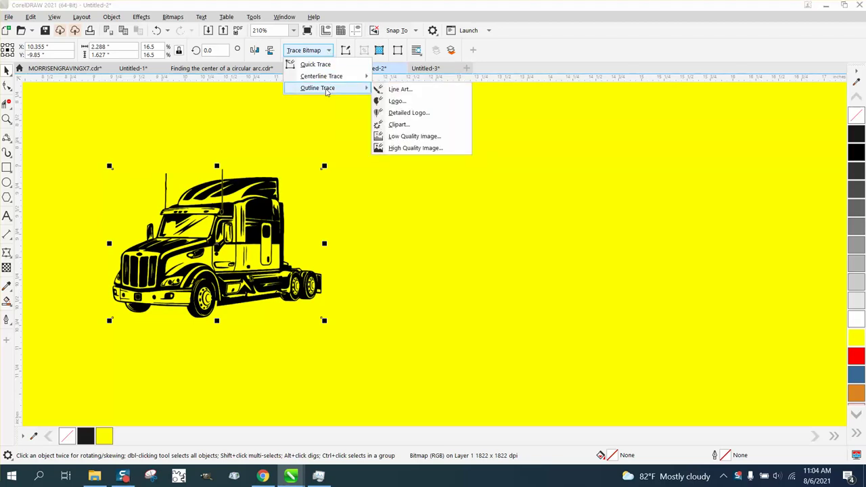
click(390, 126)
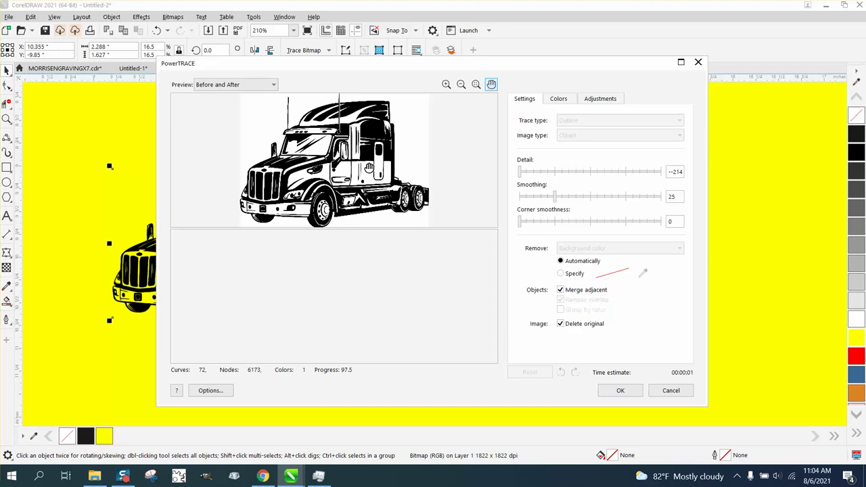
click(618, 390)
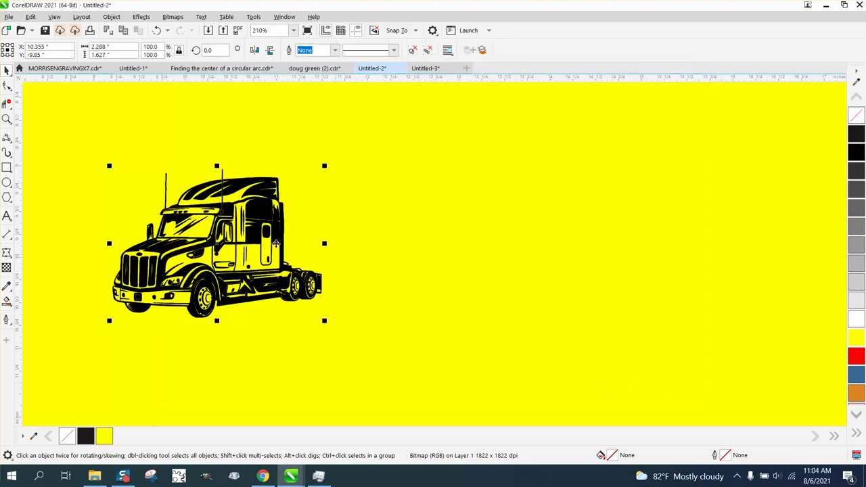
- Place the traced vector truck to the right of the original truck bitmap
mouse_move(228, 253)
mouse_down()
mouse_move(474, 249)
mouse_move(463, 249)
mouse_up()
mouse_move(275, 236)
mouse_down()
mouse_move(249, 244)
mouse_move(233, 234)
mouse_move(266, 228)
mouse_move(257, 225)
mouse_up()
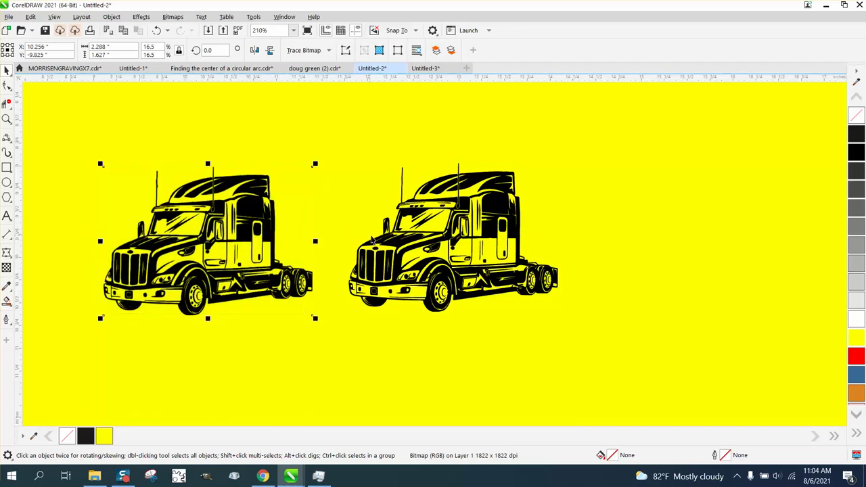
mouse_move(397, 240)
mouse_down()
mouse_move(471, 240)
mouse_move(389, 235)
mouse_up()
- Zoom closely into the traced truck's yellow-black edges, then zoom back out
click(6, 118)
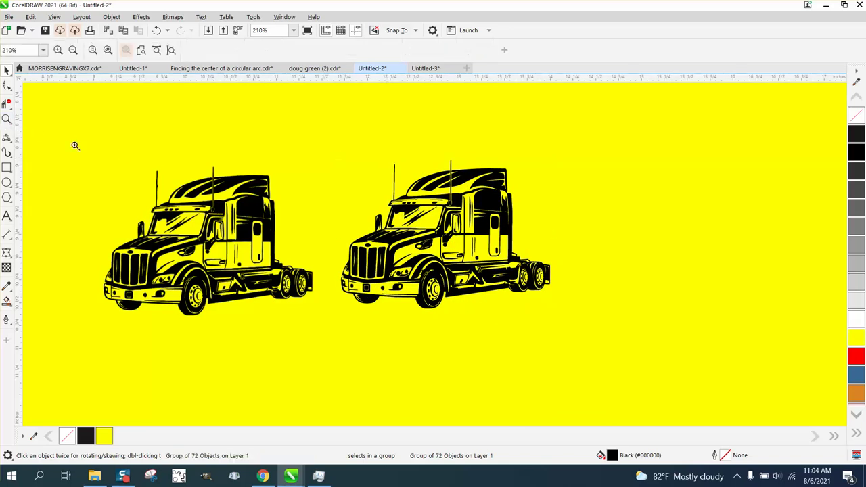
drag(443, 250, 427, 230)
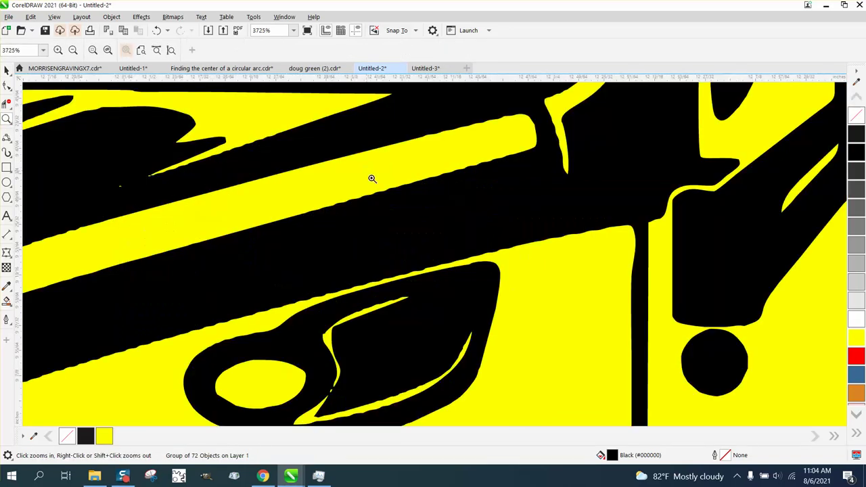
drag(372, 178, 482, 216)
scroll(313, 164, down, 8)
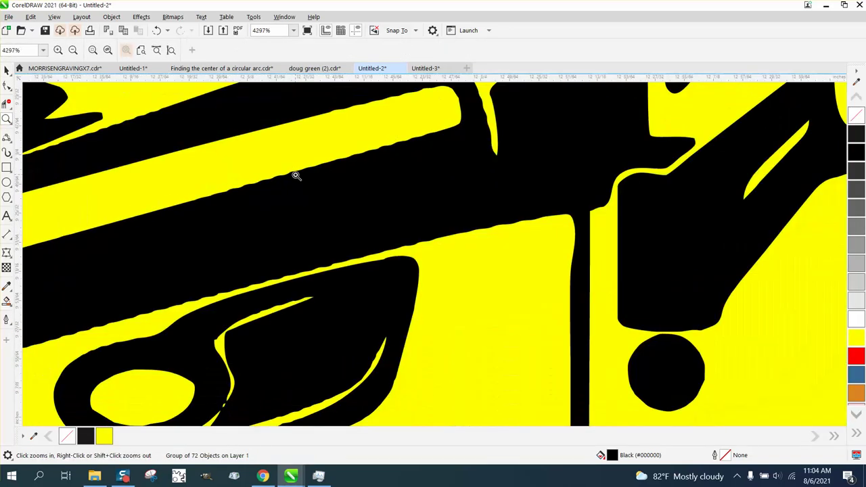
scroll(295, 176, down, 1)
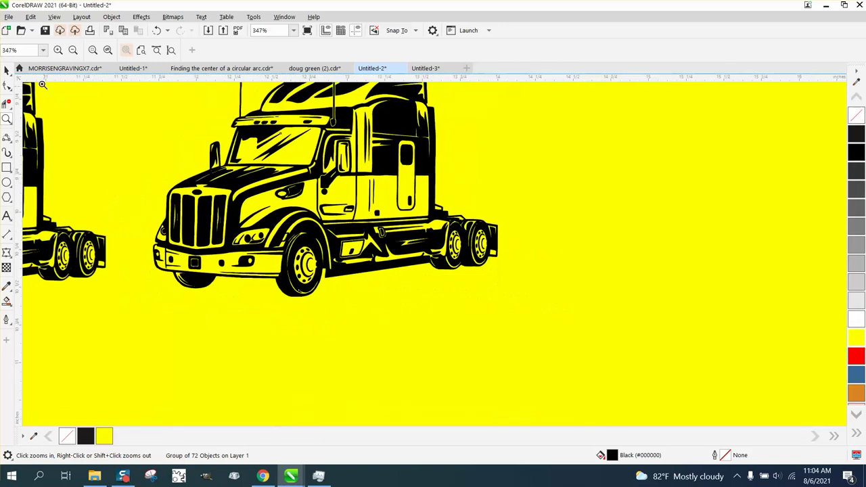
click(7, 69)
scroll(338, 180, down, 1)
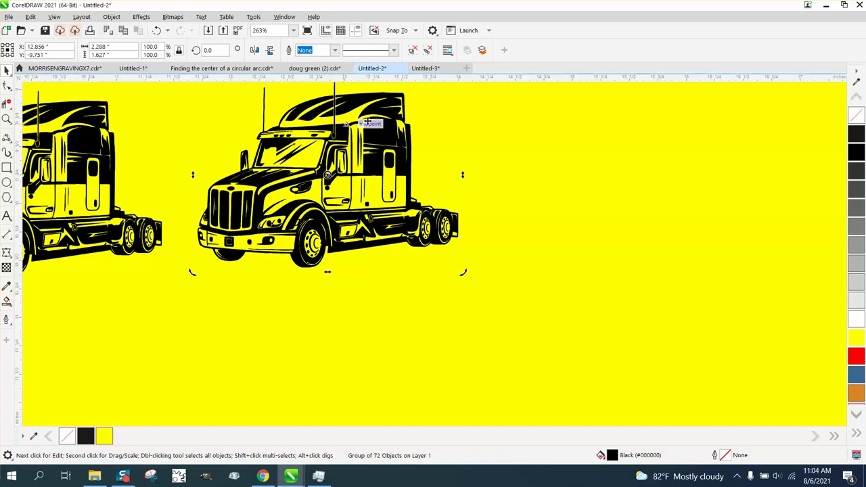
click(463, 123)
scroll(417, 100, down, 3)
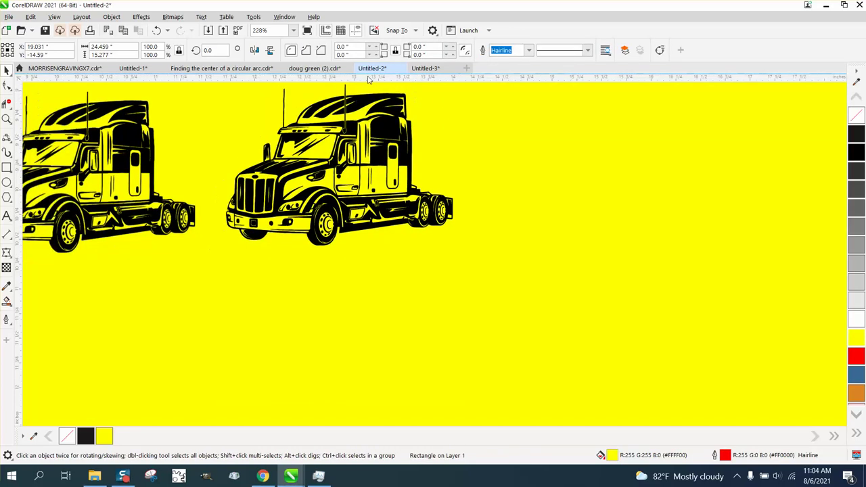
- Delete the yellow background rectangle and enter a 3.0° angle value
click(171, 151)
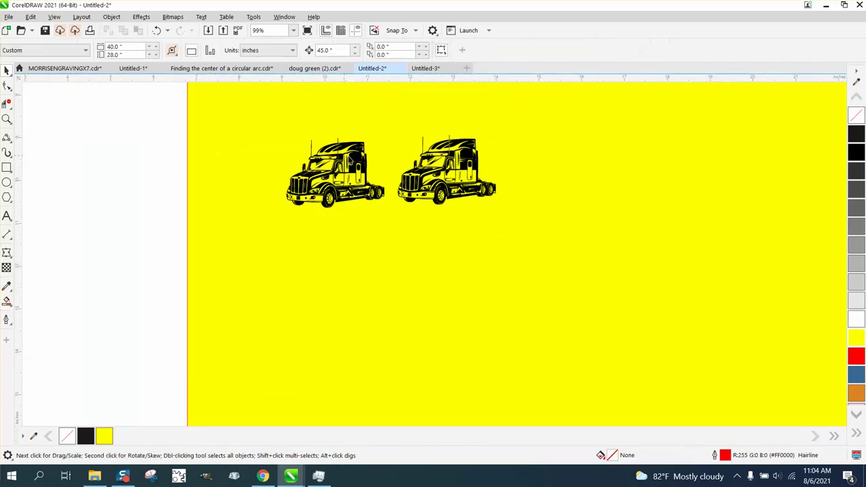
click(280, 151)
key(Delete)
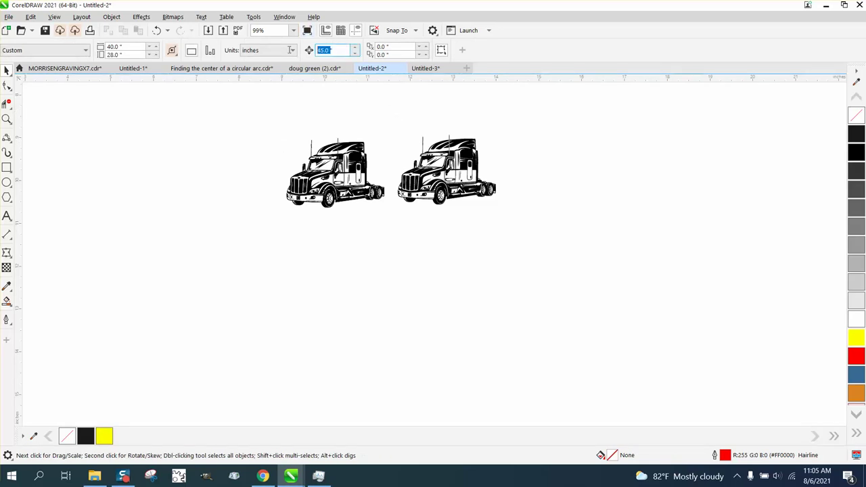
text(3)
key(Return)
- Zoom in on the right truck and ungroup its traced group
click(8, 122)
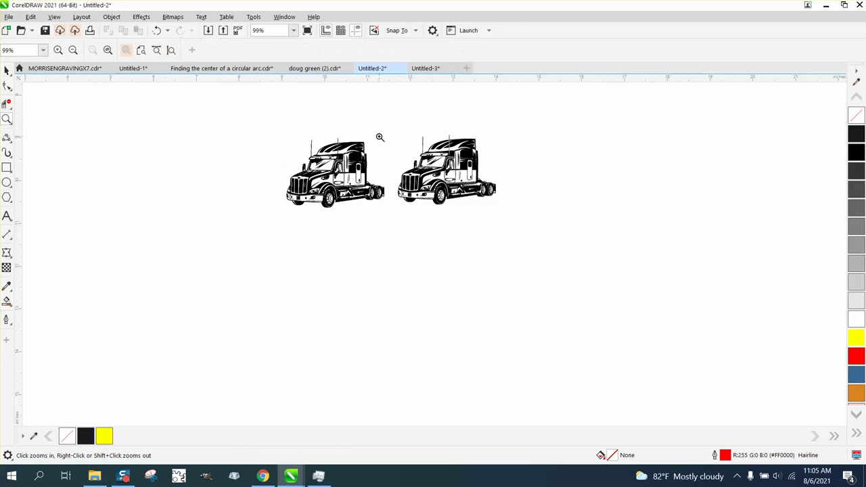
drag(378, 135, 547, 228)
click(6, 71)
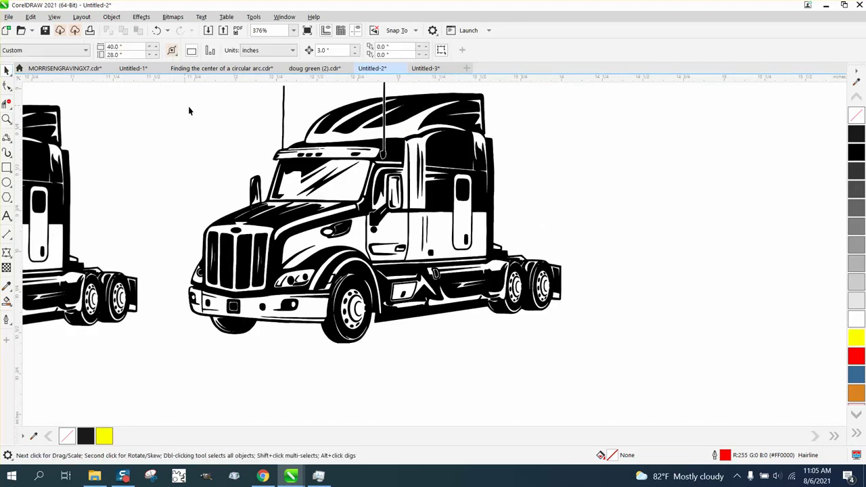
click(333, 136)
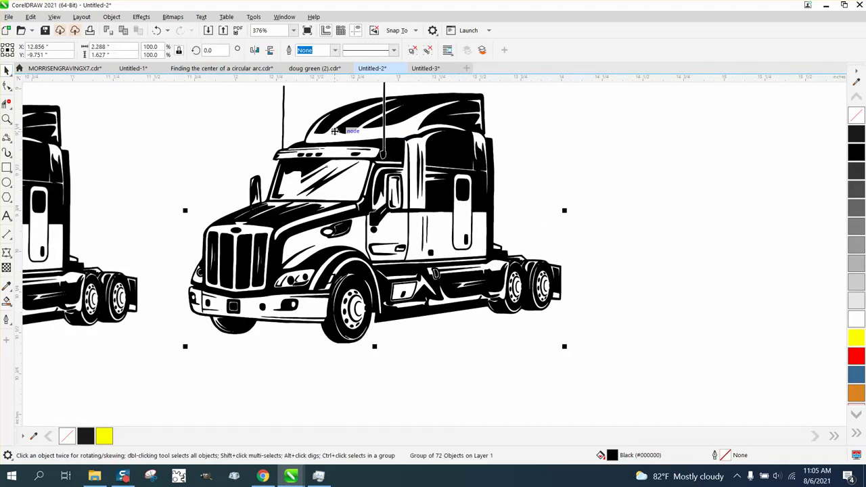
click(112, 17)
mouse_move(174, 197)
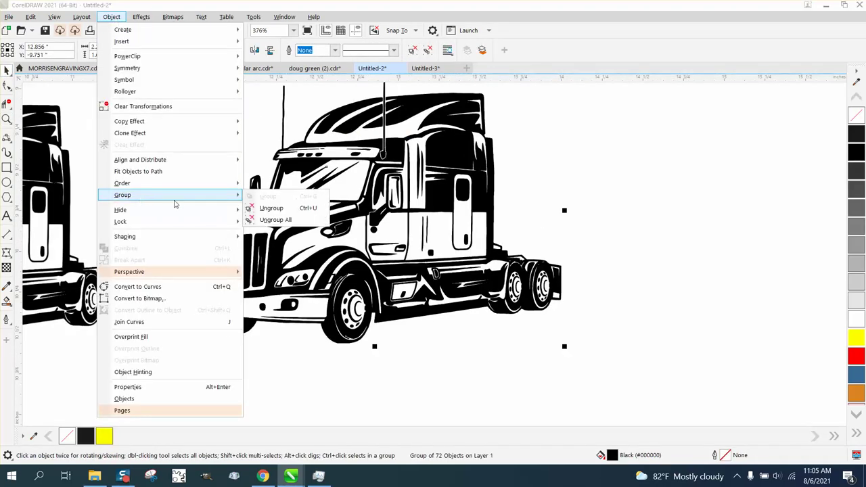
click(247, 206)
- Nudge the truck's outer outline curve right, clear of the inner pieces
click(410, 116)
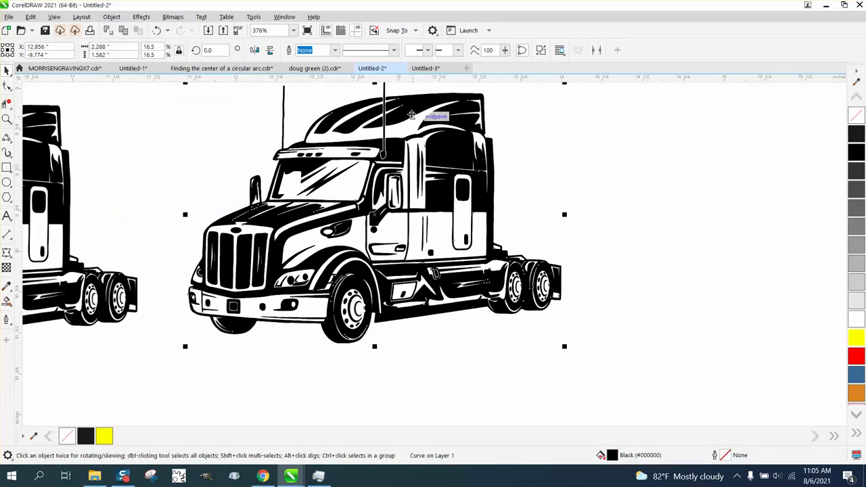
key(Right)
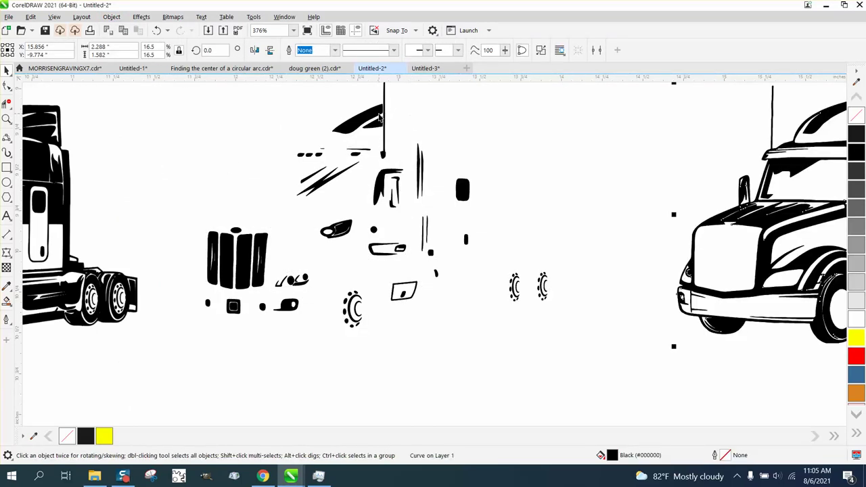
scroll(422, 206, down, 1)
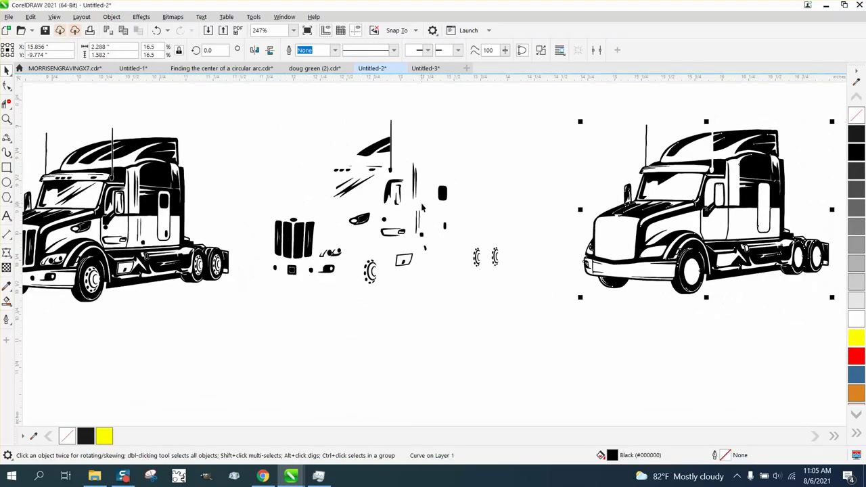
- Try Break Curve Apart on the right truck, undo it, then select a small grille piece
click(112, 17)
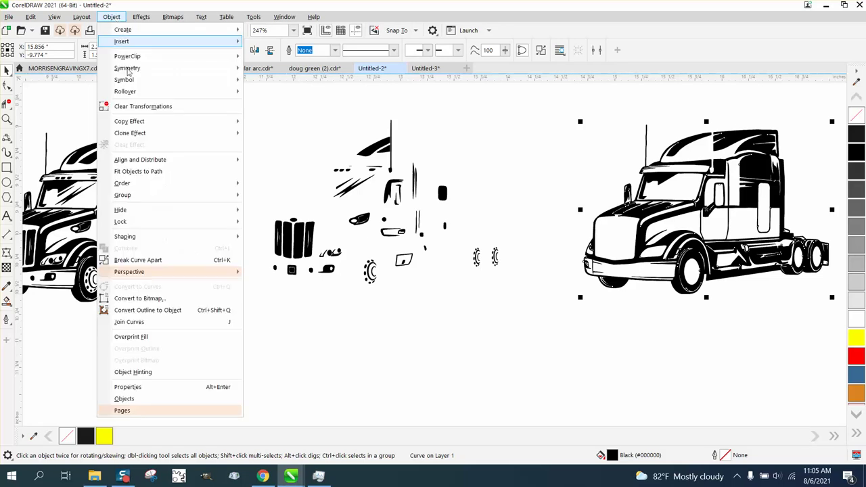
click(153, 259)
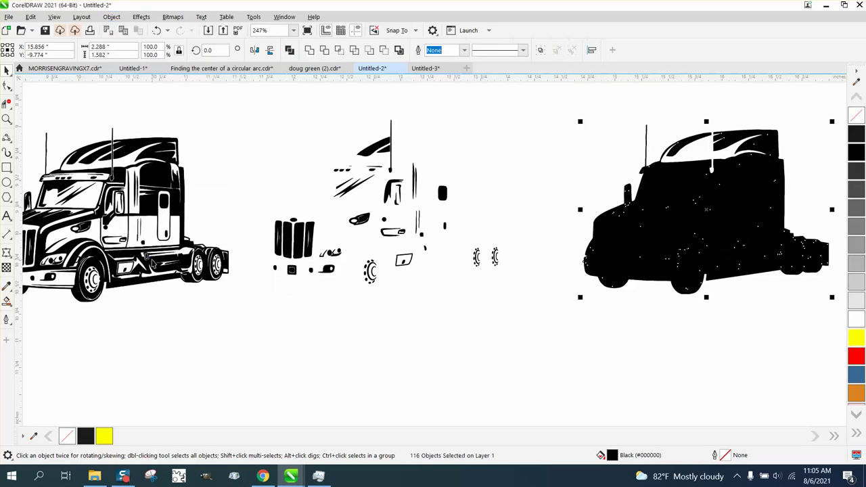
click(156, 31)
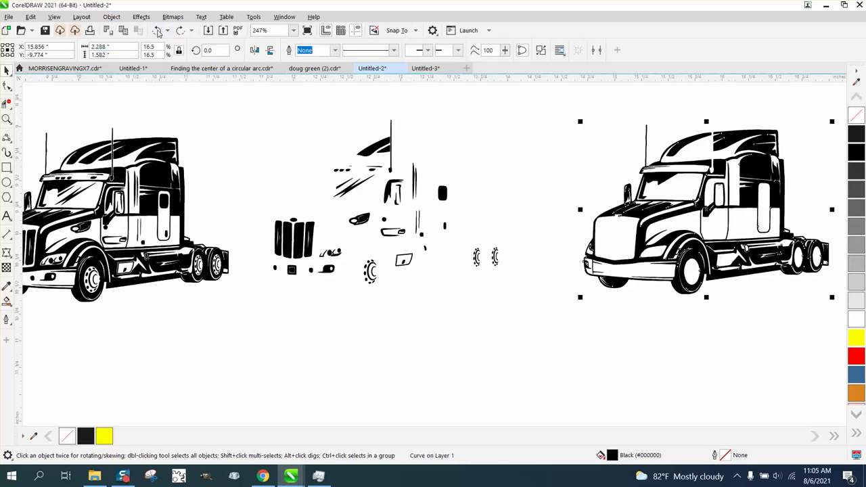
click(111, 17)
mouse_move(146, 199)
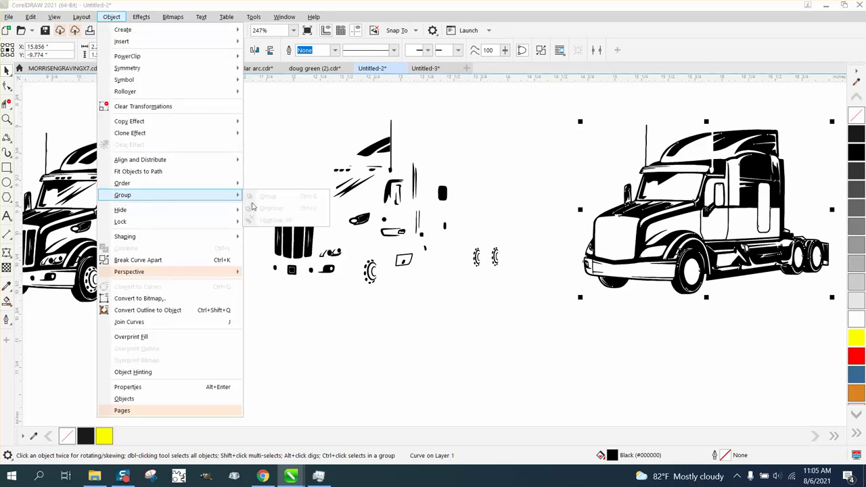
click(300, 235)
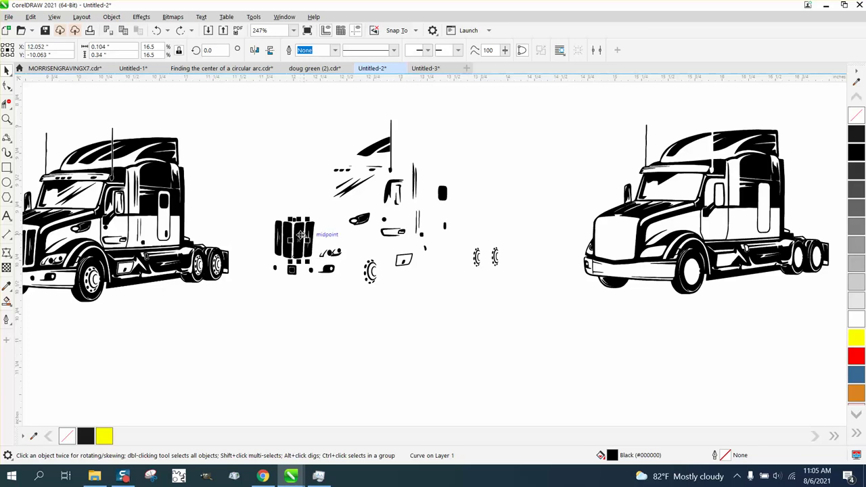
- Zoom into the grille bars and frame the small oval above them
click(7, 119)
drag(258, 162, 385, 285)
drag(290, 216, 489, 359)
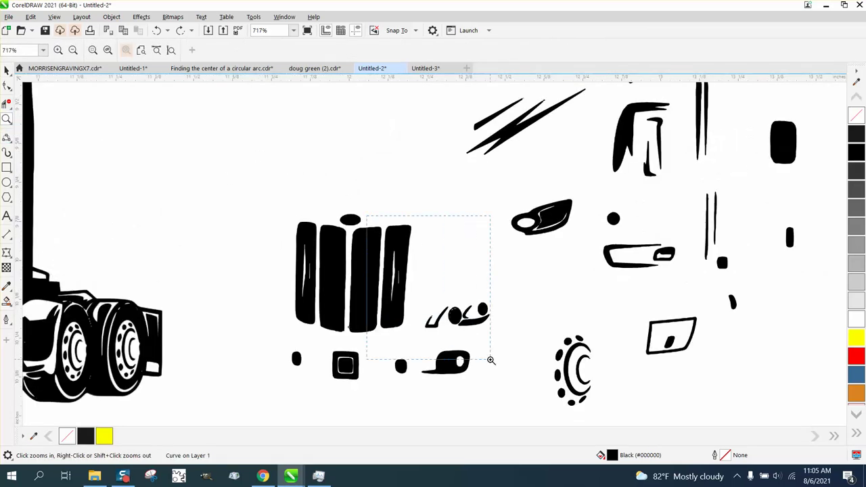
drag(302, 123, 380, 160)
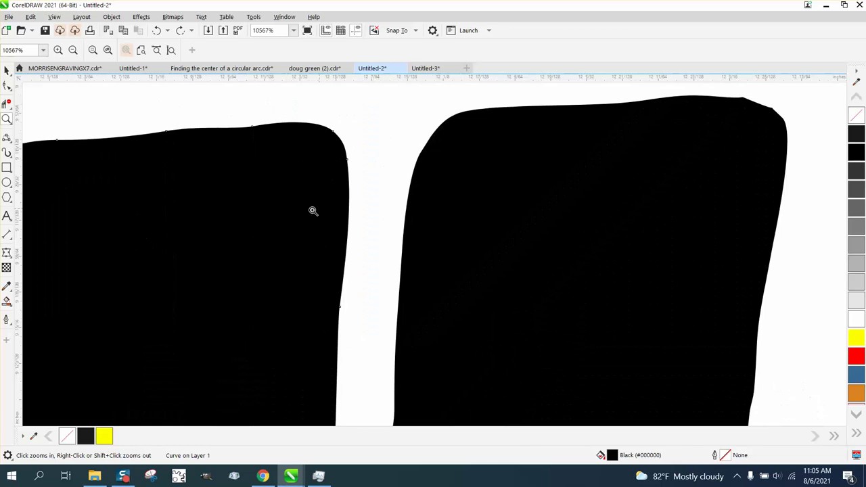
right_click(311, 209)
right_click(294, 210)
right_click(294, 211)
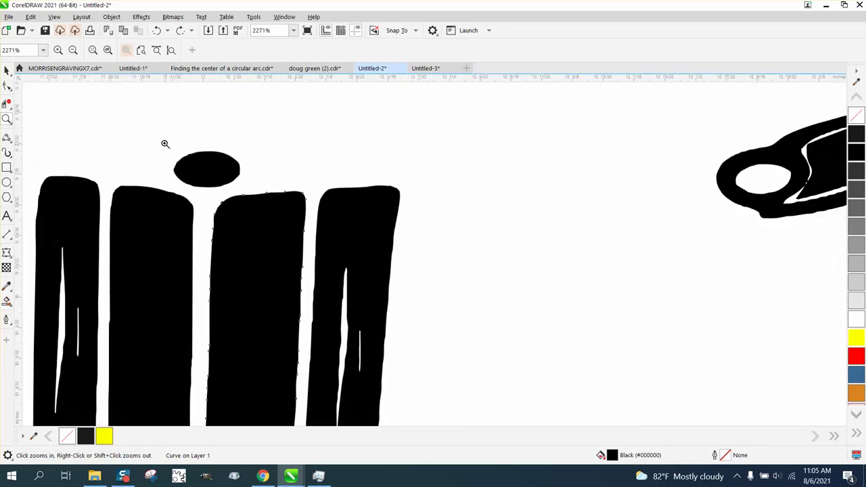
drag(165, 144, 299, 202)
- Smooth the oval above the grille down to 2 nodes with curve smoothness 20
click(6, 87)
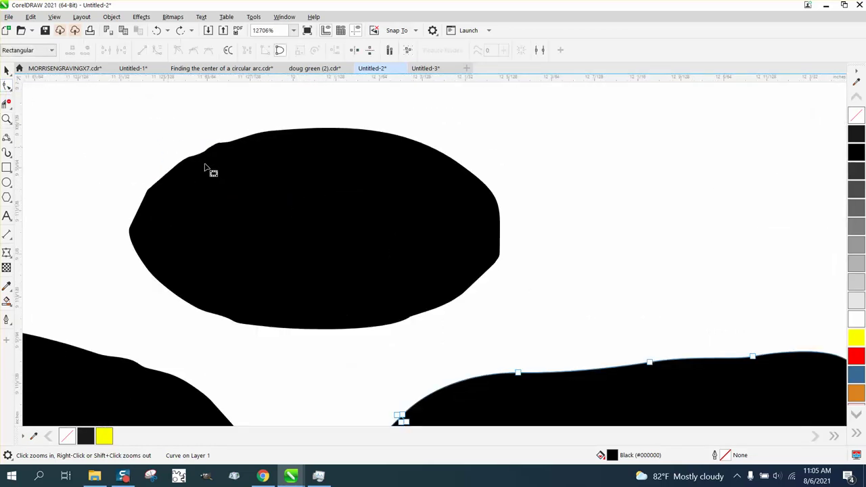
click(280, 192)
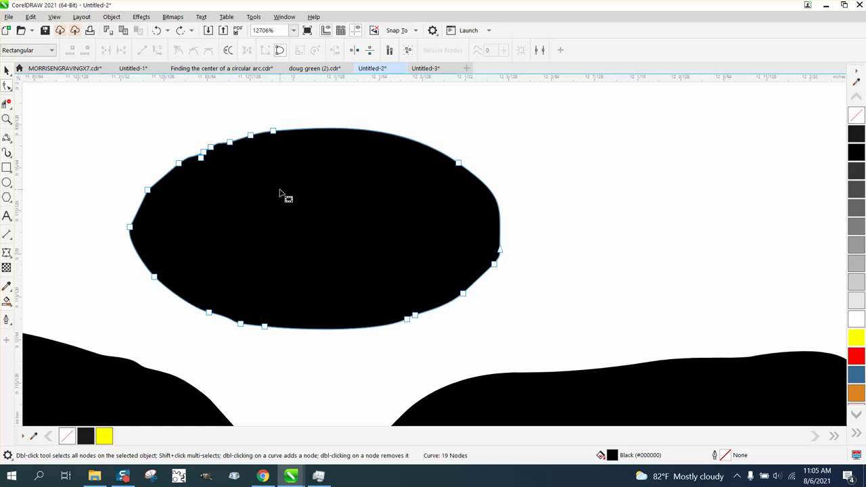
scroll(279, 193, down, 2)
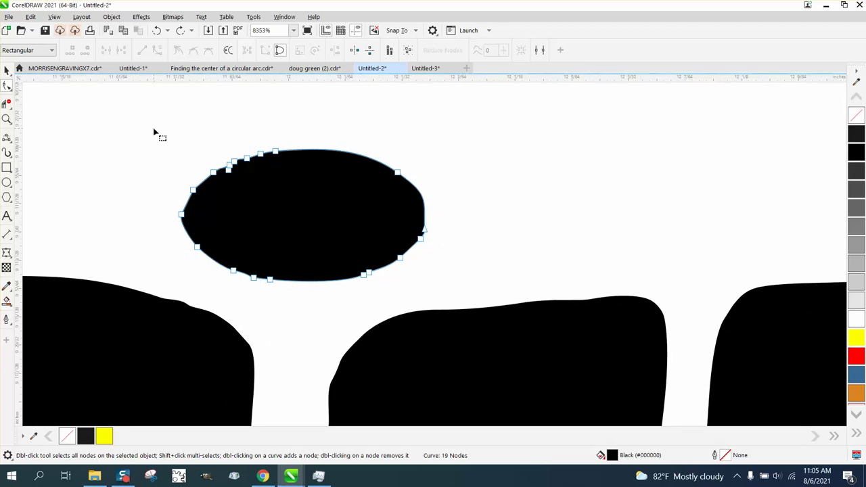
drag(146, 131, 473, 298)
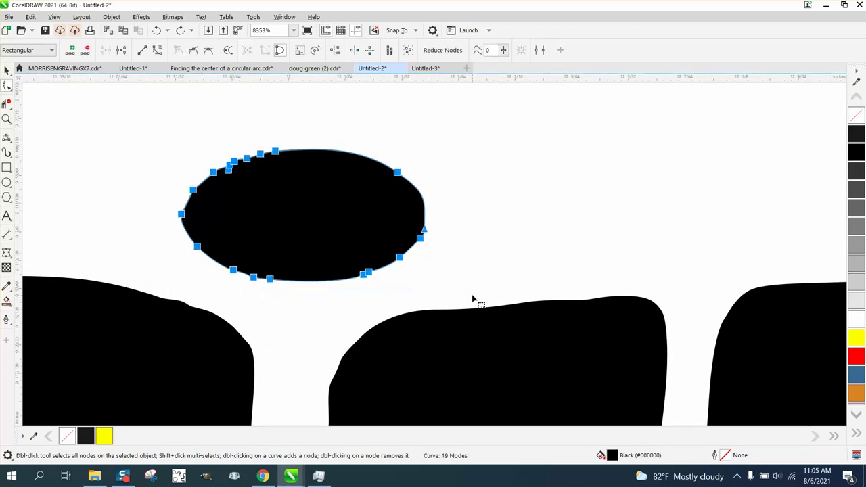
double_click(487, 50)
text(20)
key(Return)
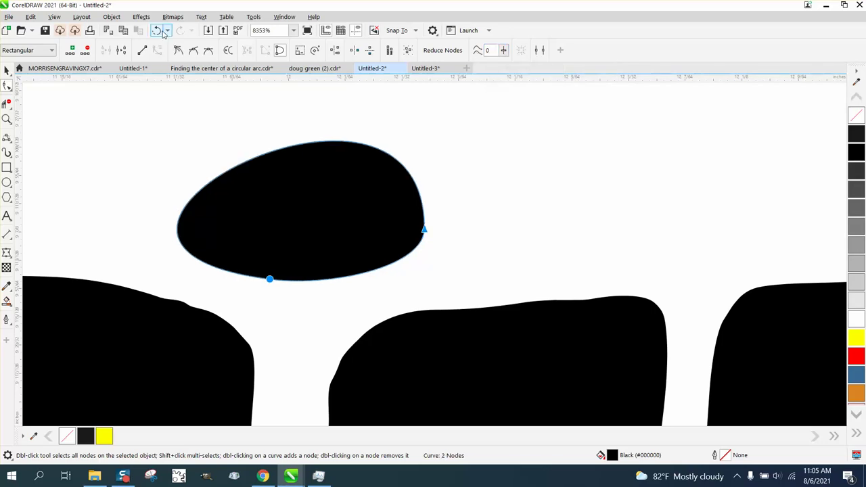
key(ctrl+z)
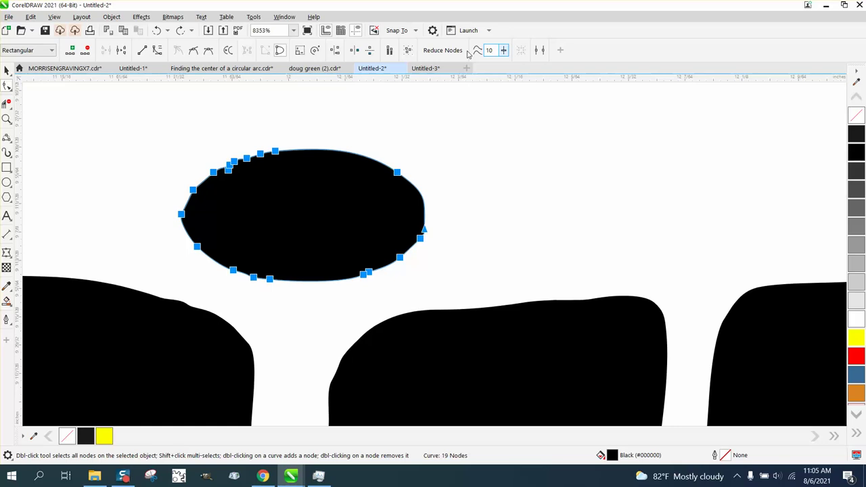
key(Return)
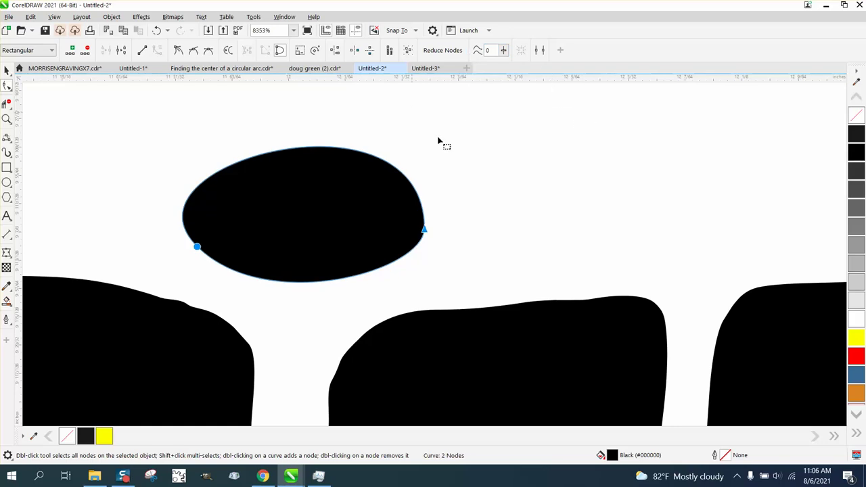
- Reshape the oval by angling its right-side node handle
right_click(424, 231)
click(465, 214)
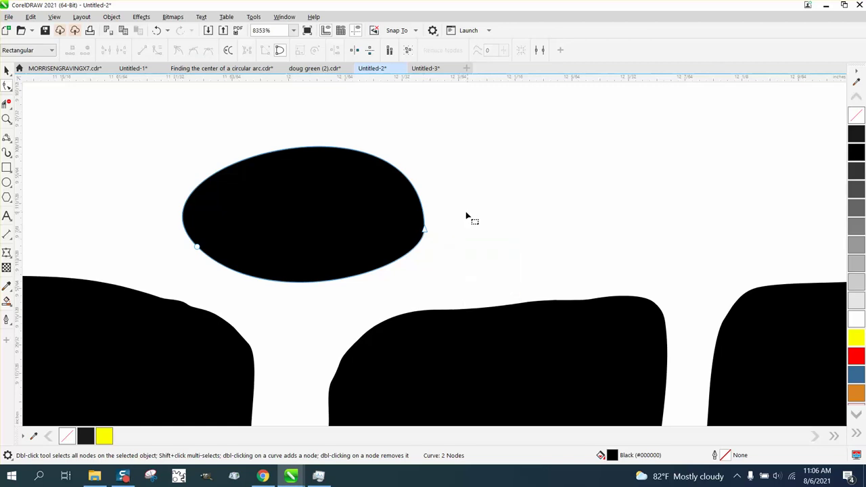
click(424, 231)
scroll(431, 142, down, 1)
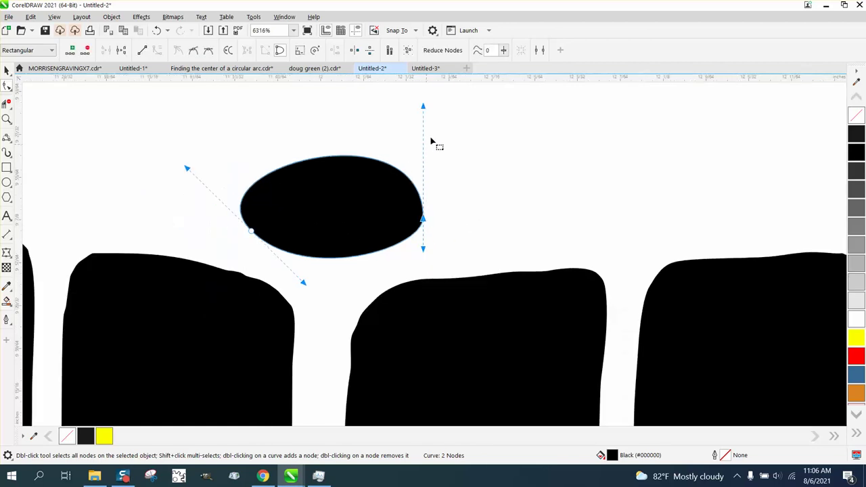
drag(425, 108, 410, 114)
- Smooth the third grille bar from 52 down to 5 nodes
scroll(399, 156, down, 1)
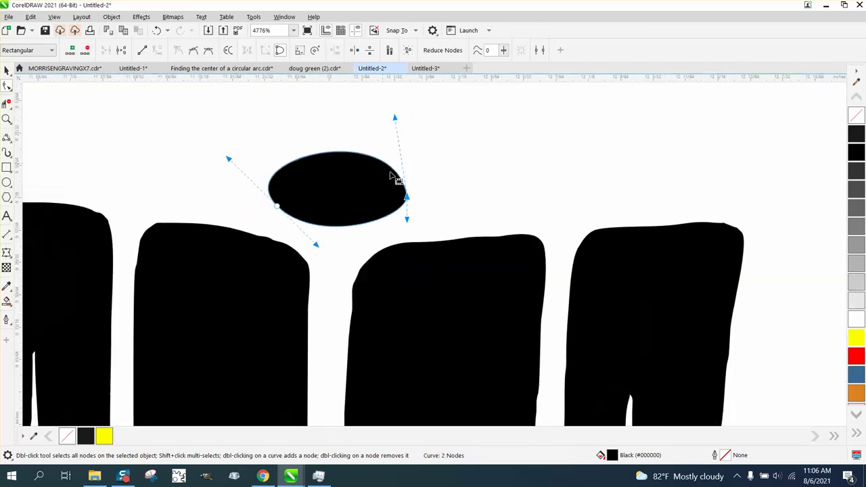
scroll(416, 298, down, 2)
click(446, 290)
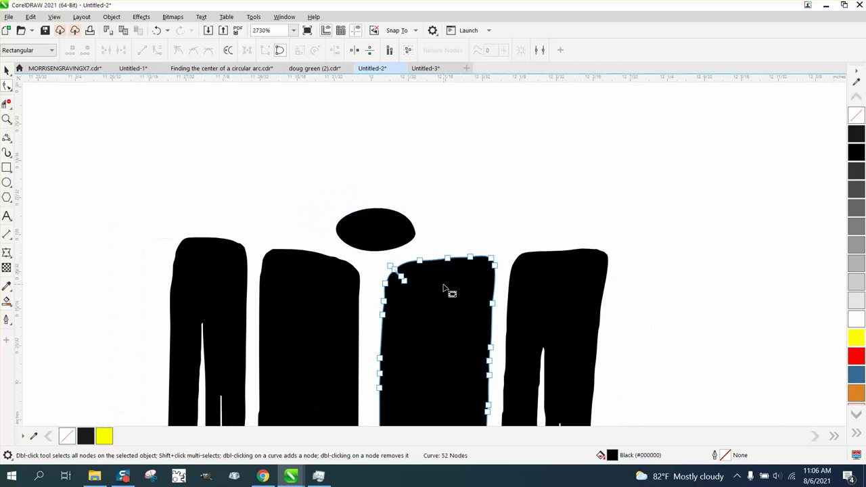
scroll(446, 290, down, 1)
scroll(420, 249, down, 2)
drag(405, 228, 468, 405)
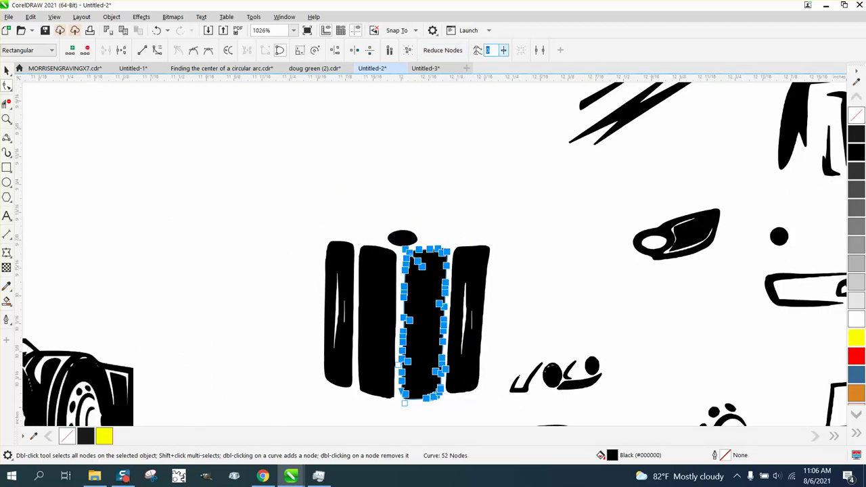
key(Return)
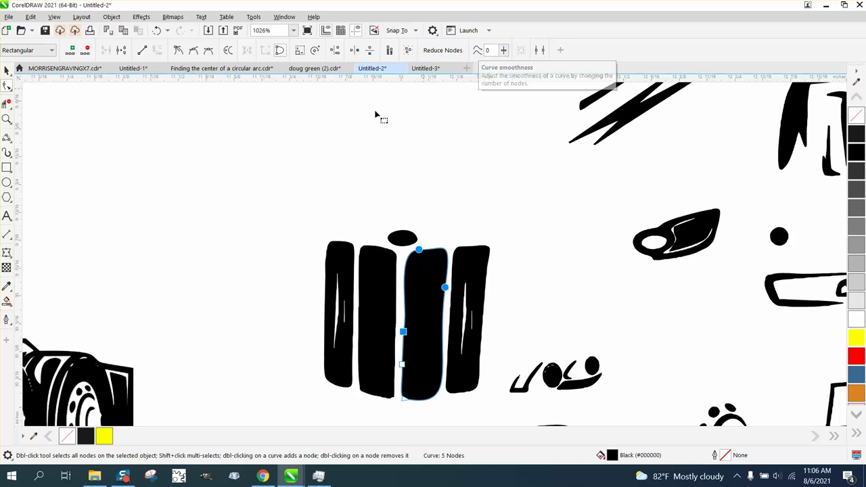
- Zoom far into the smoothed grille bar's white gap edge
click(7, 119)
drag(379, 265, 477, 345)
drag(282, 305, 357, 369)
- Delete the extra nodes along the gap's left-edge curve
scroll(145, 139, down, 2)
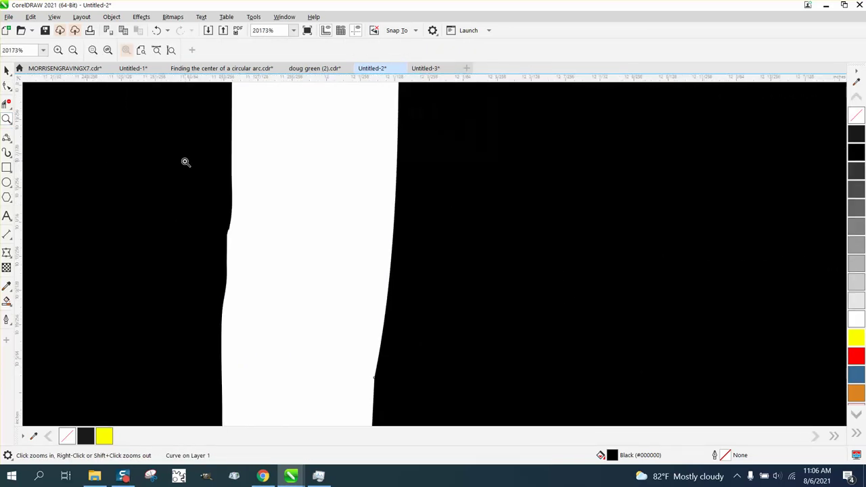
click(7, 85)
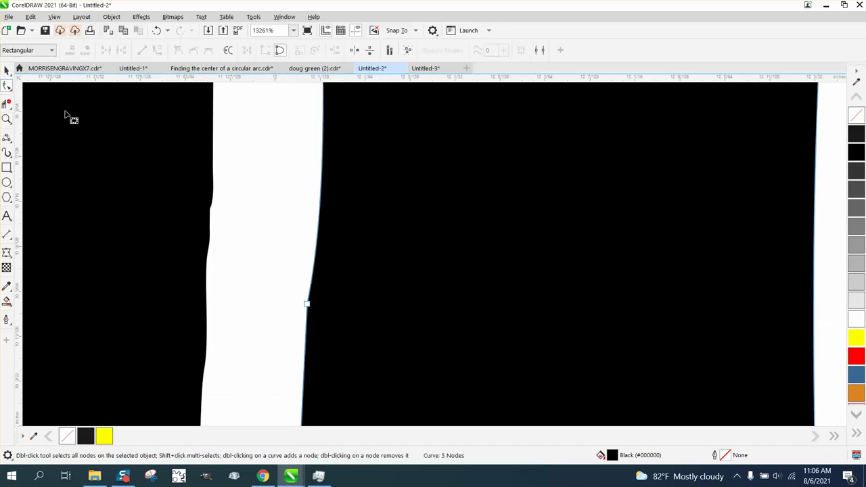
click(213, 174)
drag(232, 181, 169, 284)
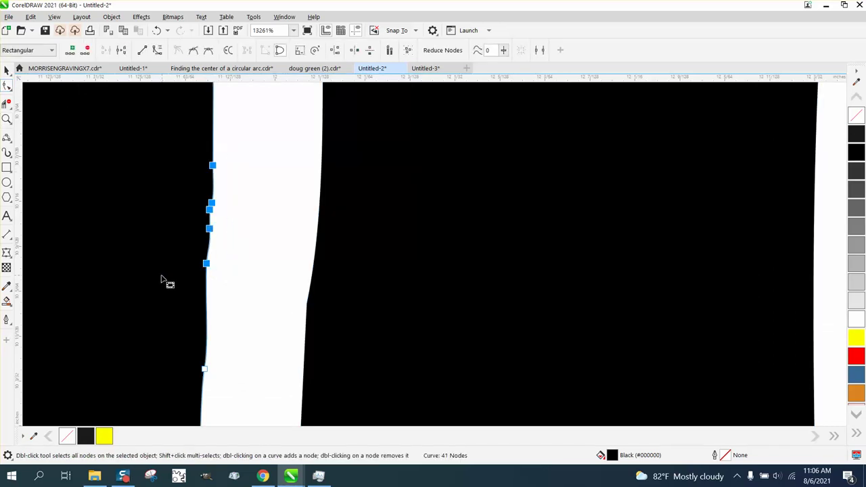
key(Delete)
scroll(214, 263, down, 1)
scroll(213, 264, down, 1)
drag(218, 251, 198, 409)
key(Delete)
- Straighten the bar's left edge by deleting its middle nodes
scroll(191, 336, down, 1)
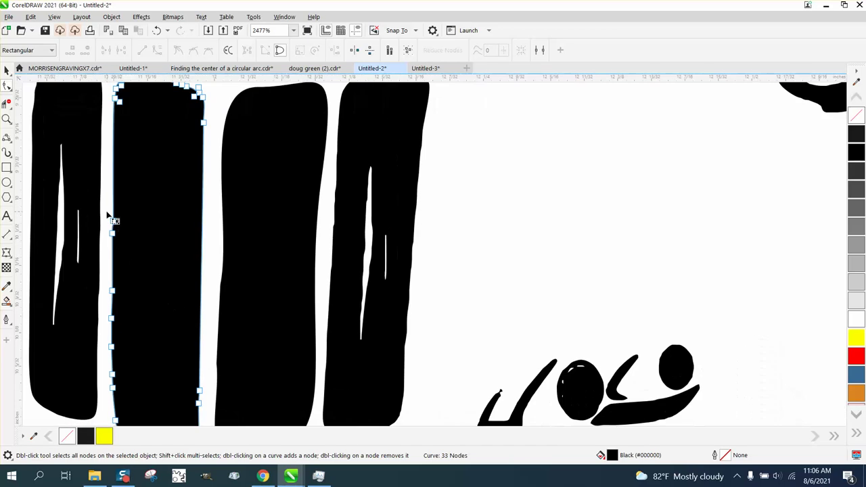
drag(111, 218, 119, 261)
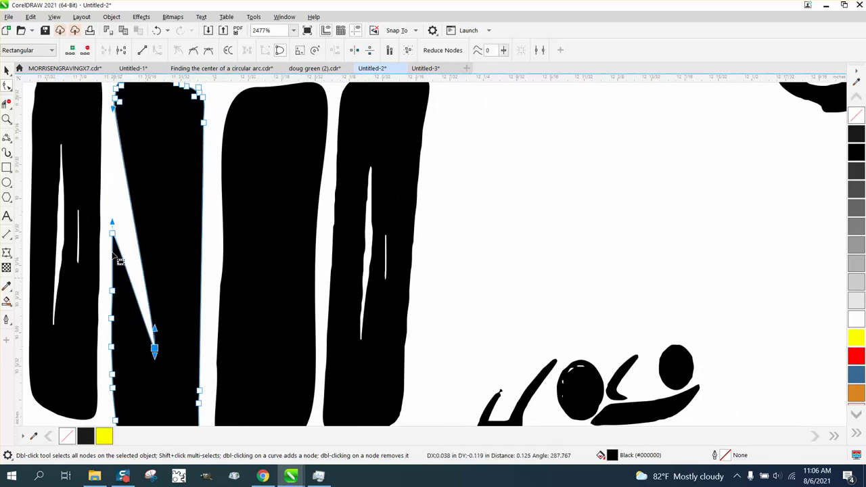
click(156, 31)
drag(109, 195, 154, 372)
key(Delete)
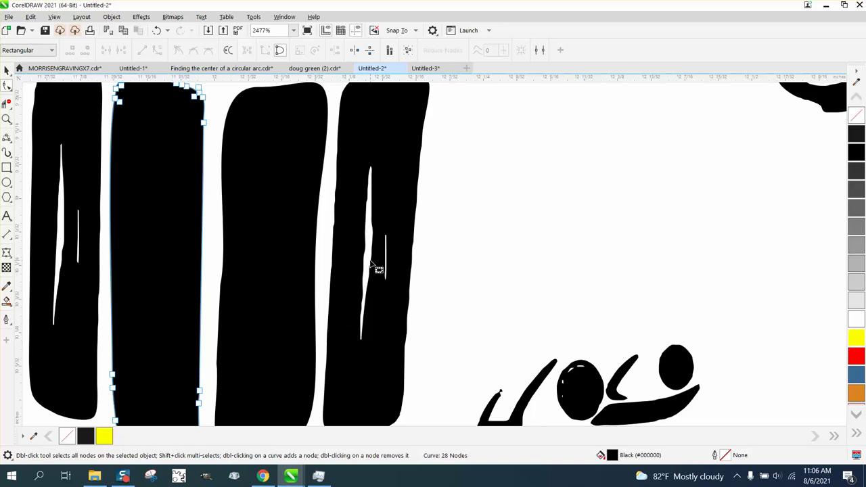
- Delete the stray nodes around the fourth black bar's inner white stroke
click(370, 264)
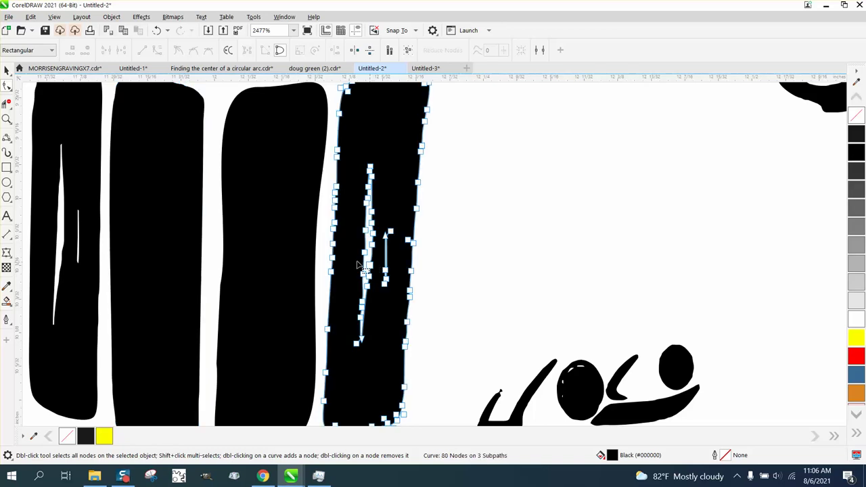
click(6, 118)
drag(347, 173, 399, 322)
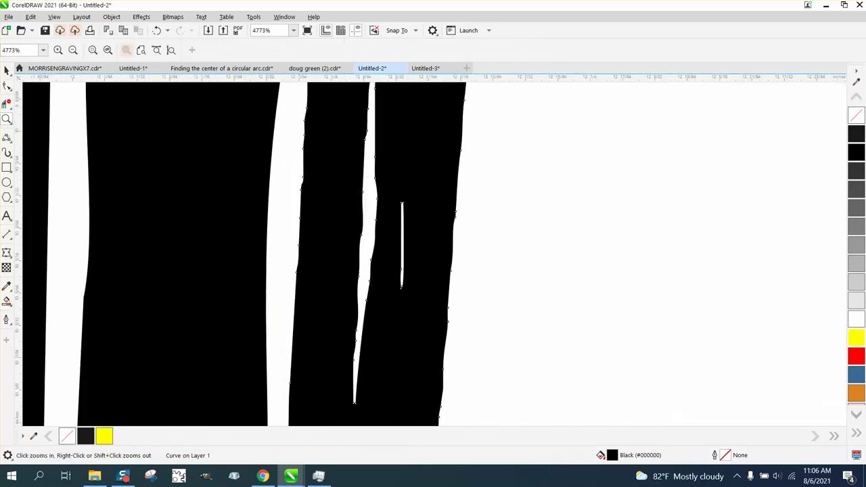
drag(342, 151, 391, 282)
mouse_move(354, 257)
mouse_down()
mouse_move(402, 340)
mouse_move(400, 368)
mouse_up()
key(Delete)
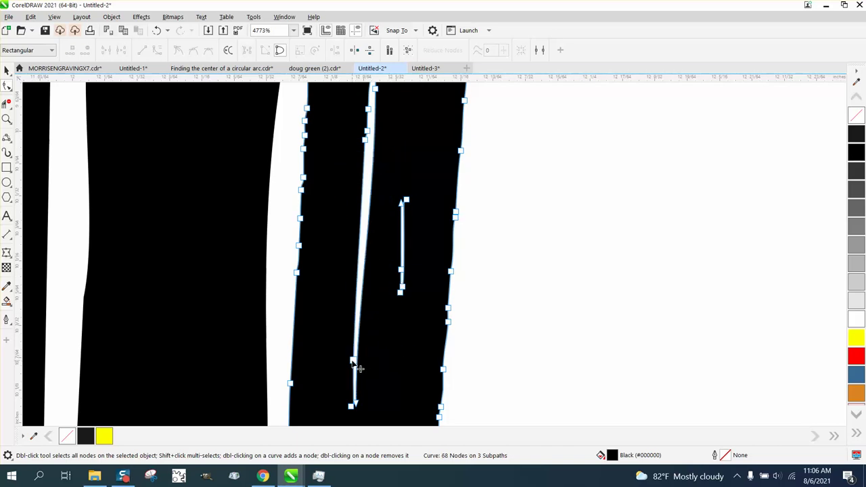
- Remove the white stroke's remaining extra nodes and smooth its curve, leaving 63 nodes
double_click(353, 361)
scroll(383, 310, down, 1)
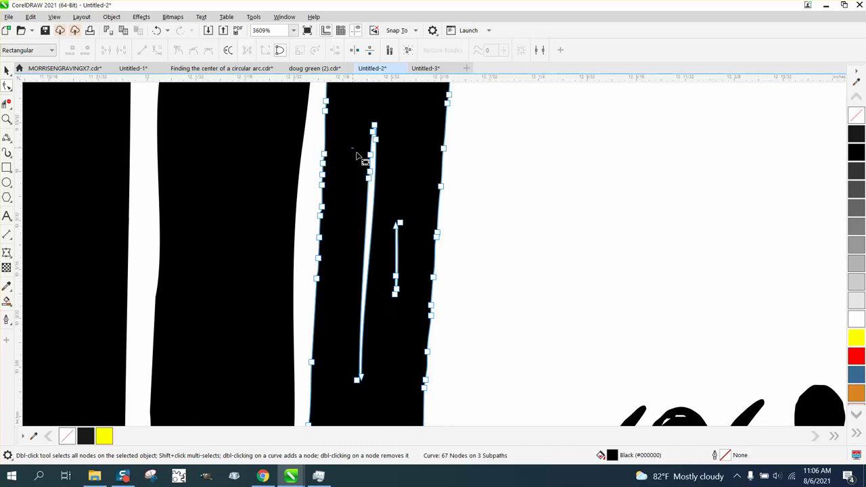
drag(356, 156, 393, 192)
key(Delete)
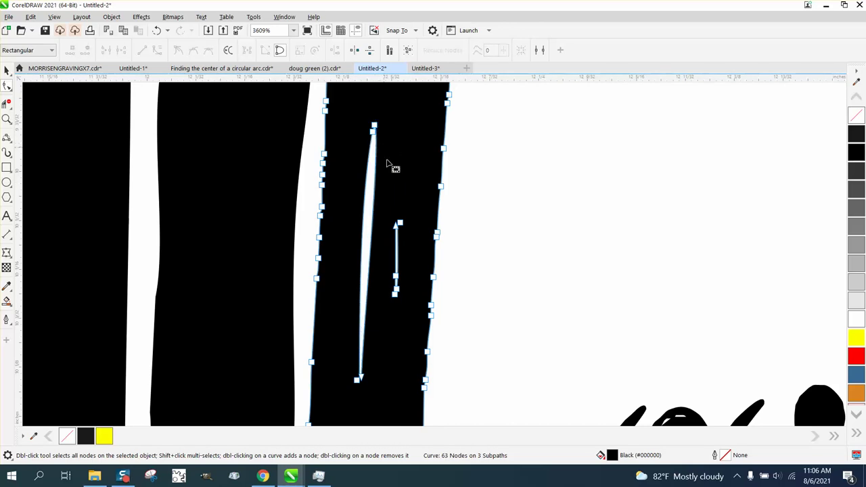
click(359, 377)
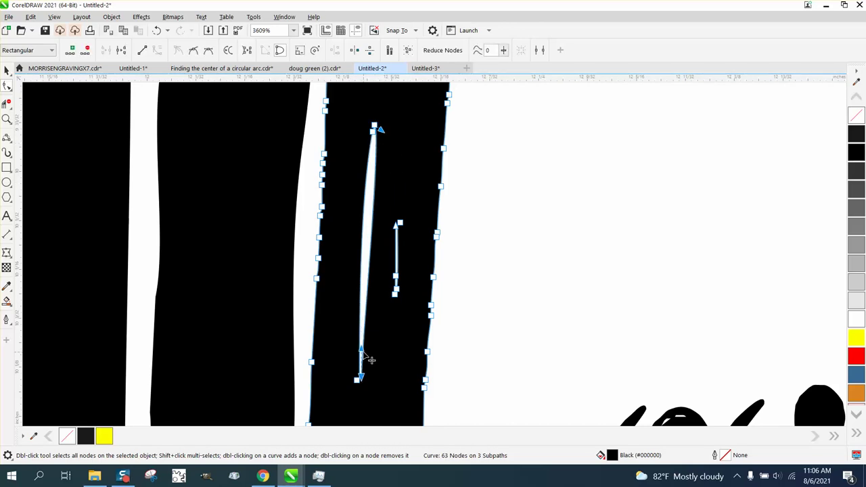
mouse_move(367, 359)
mouse_down()
mouse_move(360, 349)
mouse_move(373, 361)
mouse_up()
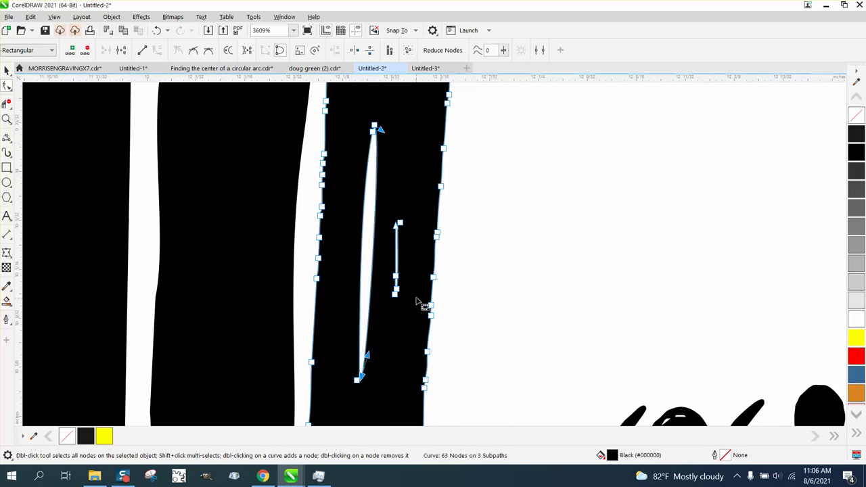
- Remove the thin white sliver's extra nodes and bow its left edges outward
click(7, 119)
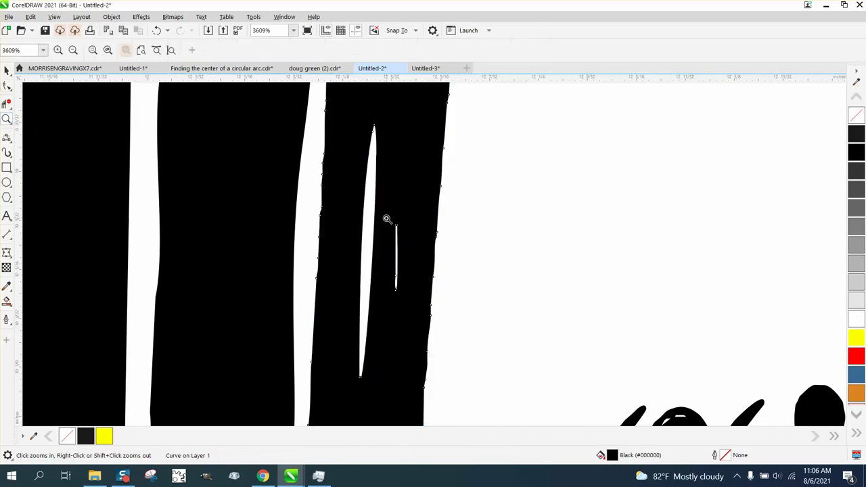
drag(387, 218, 468, 306)
click(5, 86)
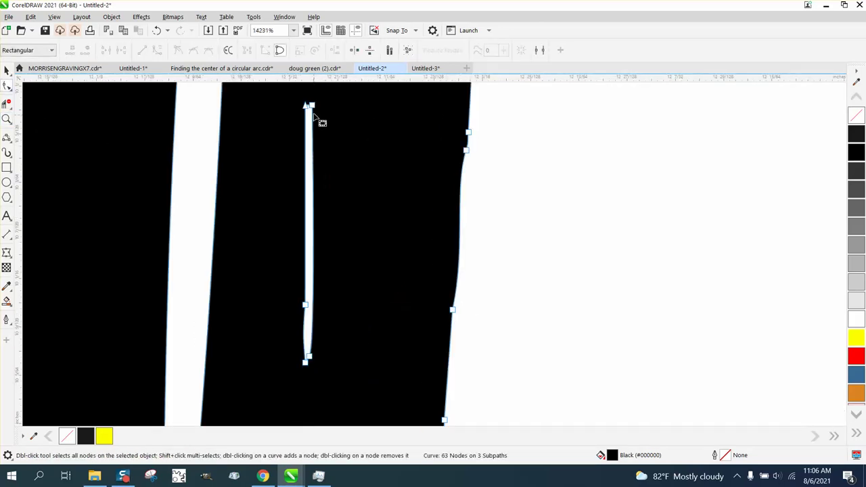
double_click(304, 305)
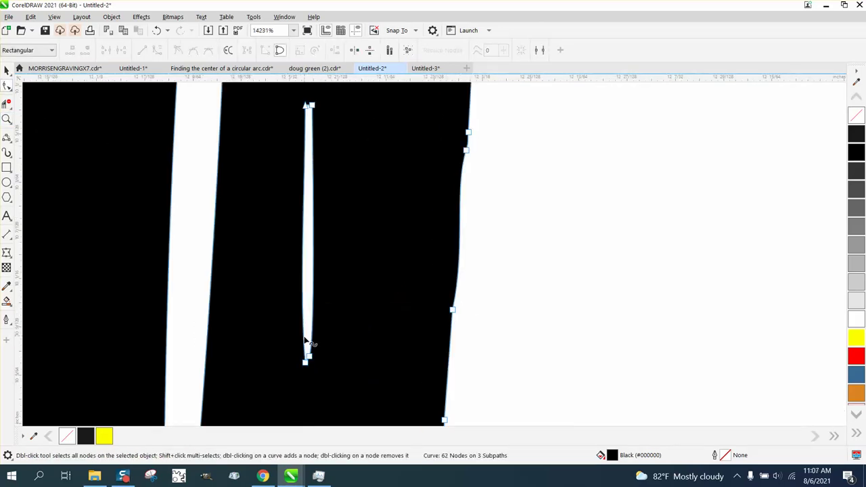
click(305, 361)
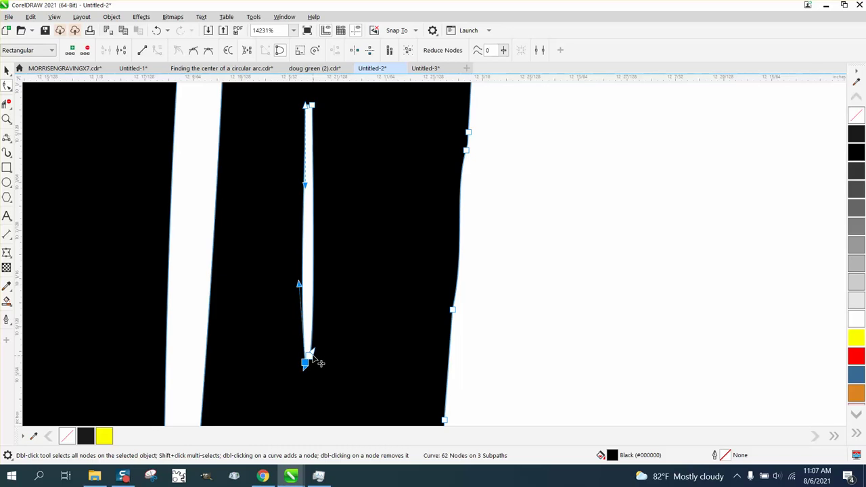
mouse_move(313, 356)
mouse_down()
mouse_move(323, 353)
mouse_move(316, 358)
mouse_up()
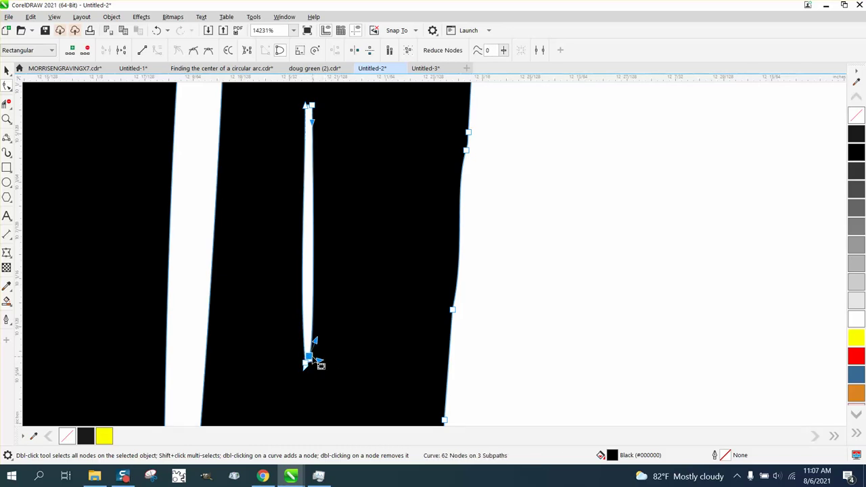
key(Delete)
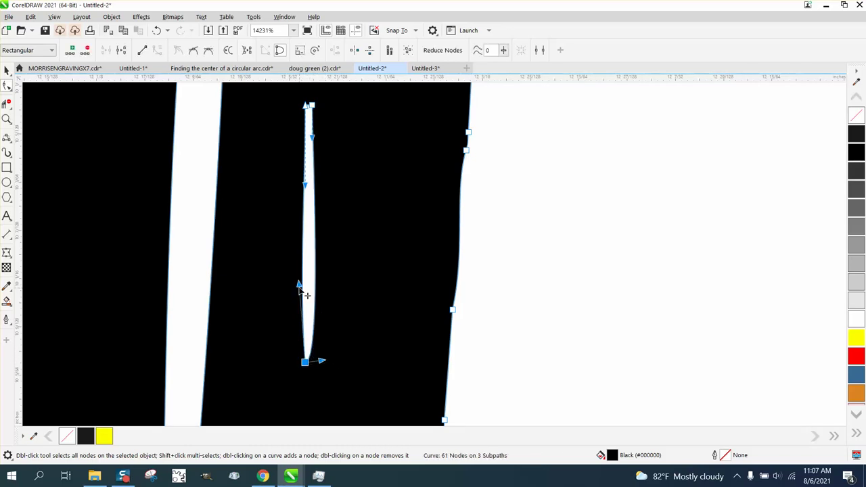
drag(299, 284, 293, 288)
drag(305, 184, 295, 181)
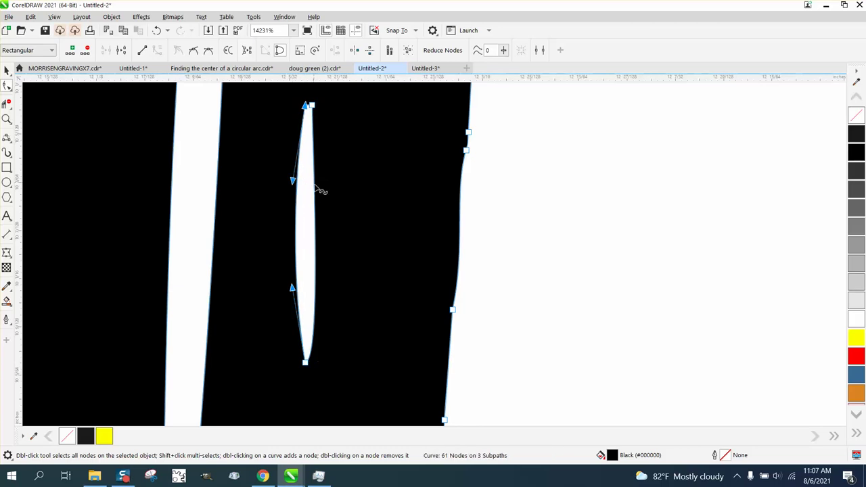
scroll(318, 190, down, 1)
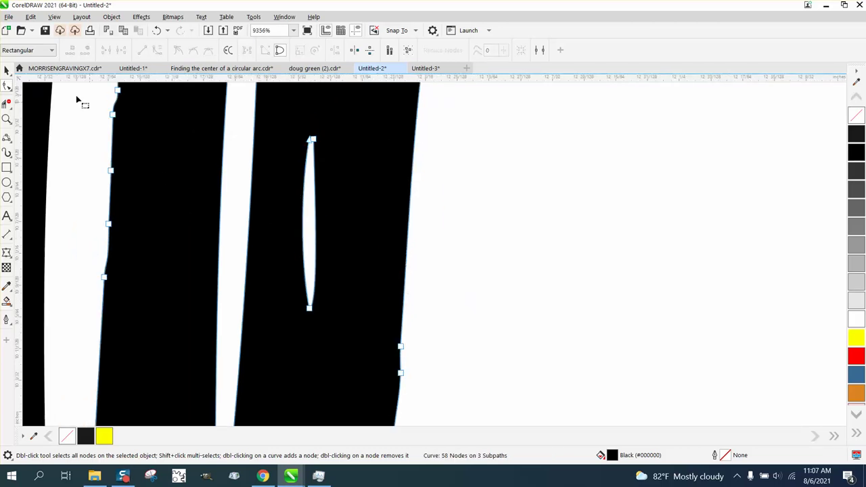
- Delete the jagged nodes along the bar's left and right edges, leaving 49 nodes
drag(81, 110, 181, 290)
key(Delete)
scroll(213, 294, down, 1)
scroll(295, 307, down, 1)
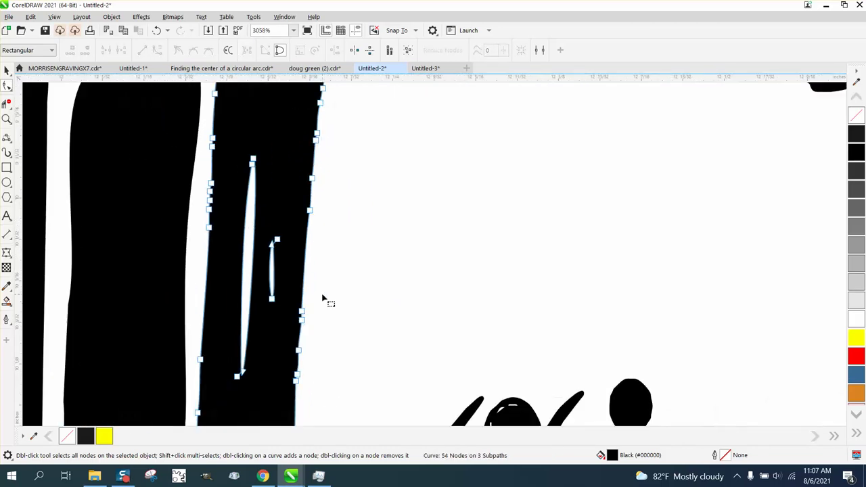
drag(314, 366, 292, 398)
key(Delete)
scroll(293, 389, down, 2)
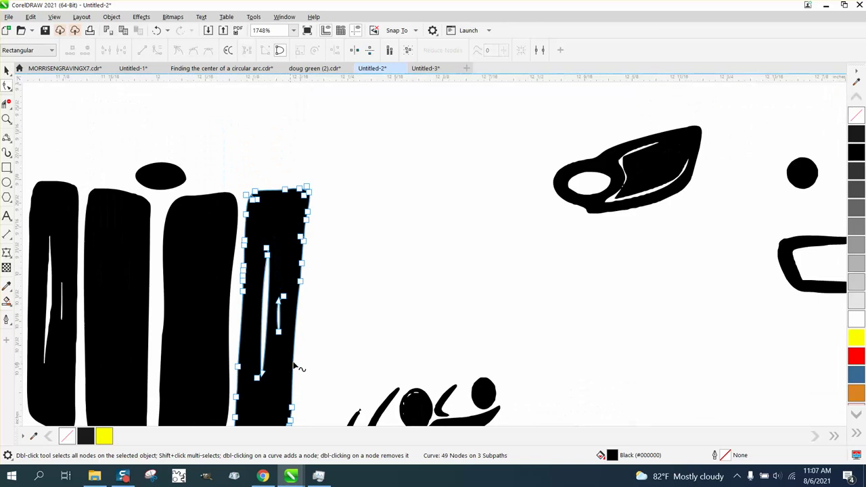
scroll(305, 351, down, 1)
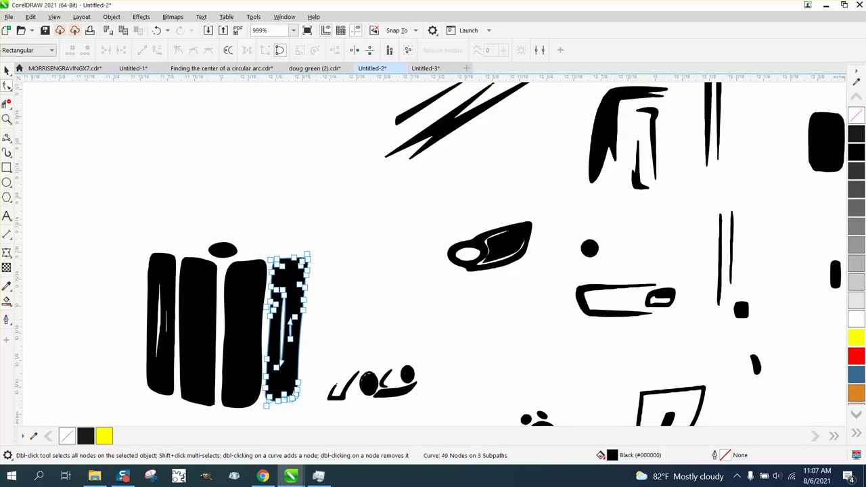
- Zoom onto the black oval and delete the extra nodes at its upper left
key(z)
drag(331, 351, 412, 397)
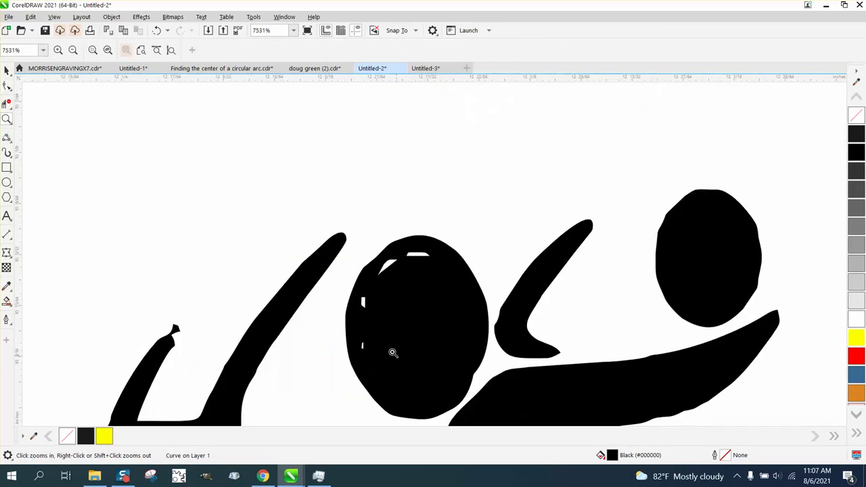
click(8, 86)
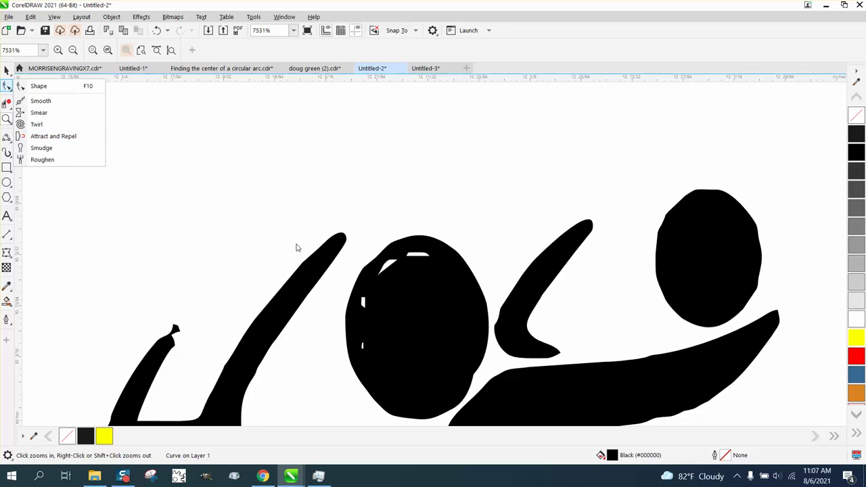
click(406, 303)
click(8, 85)
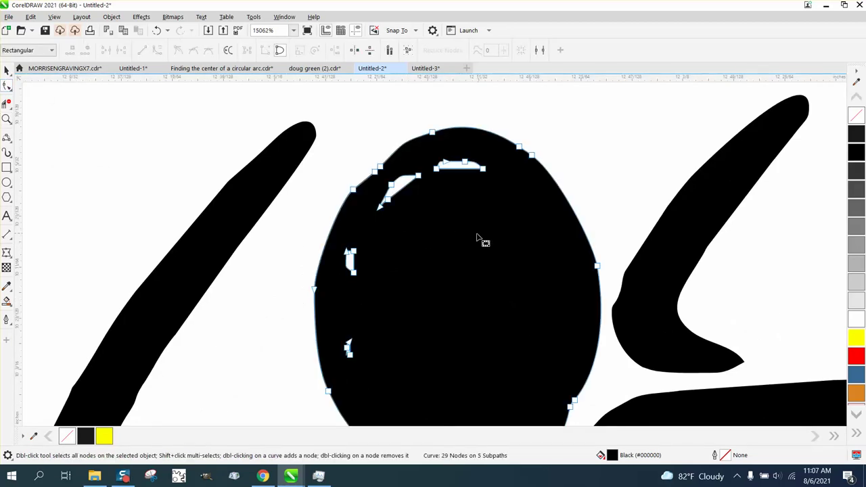
drag(344, 163, 350, 202)
key(Delete)
- Delete the oval's remaining stray and lower-right nodes, leaving 22 nodes
key(Delete)
scroll(315, 212, down, 1)
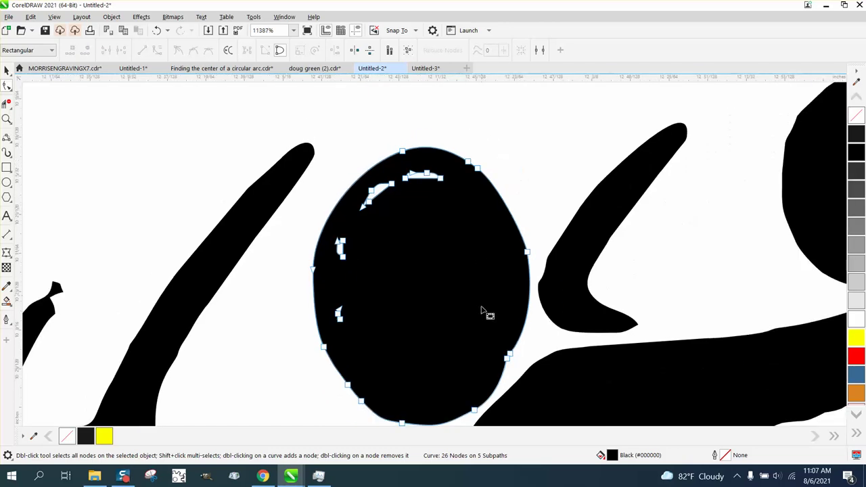
drag(489, 342, 534, 371)
key(Delete)
drag(383, 362, 315, 423)
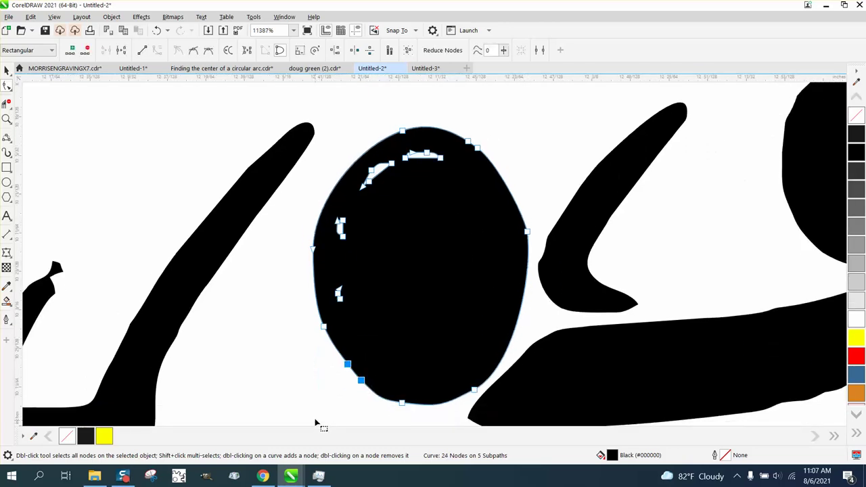
key(Delete)
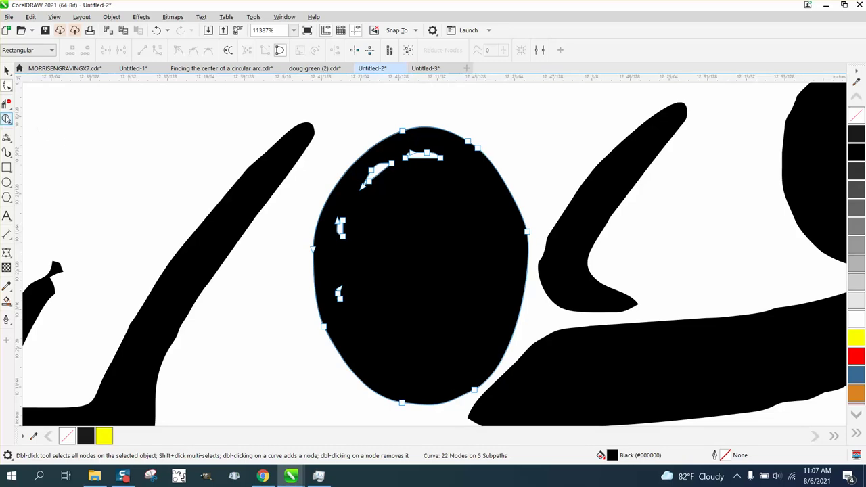
click(7, 118)
drag(352, 120, 471, 217)
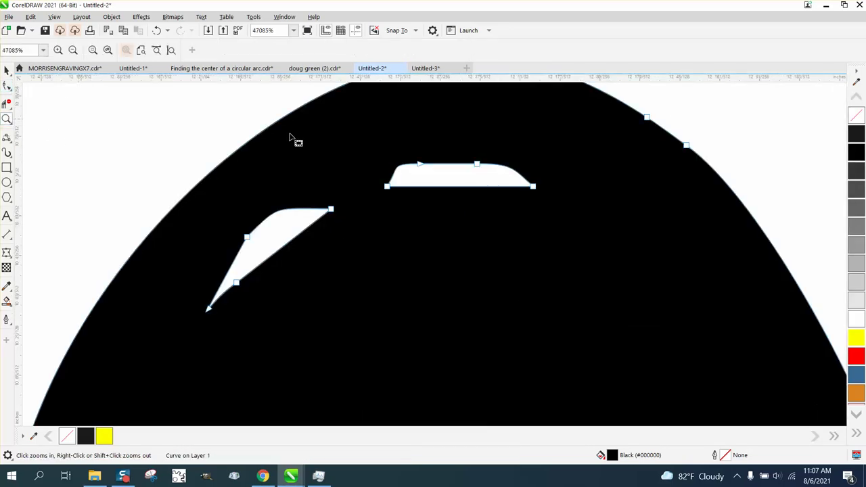
- Remove the extra nodes along the small white highlight's lower side
key(F10)
double_click(246, 238)
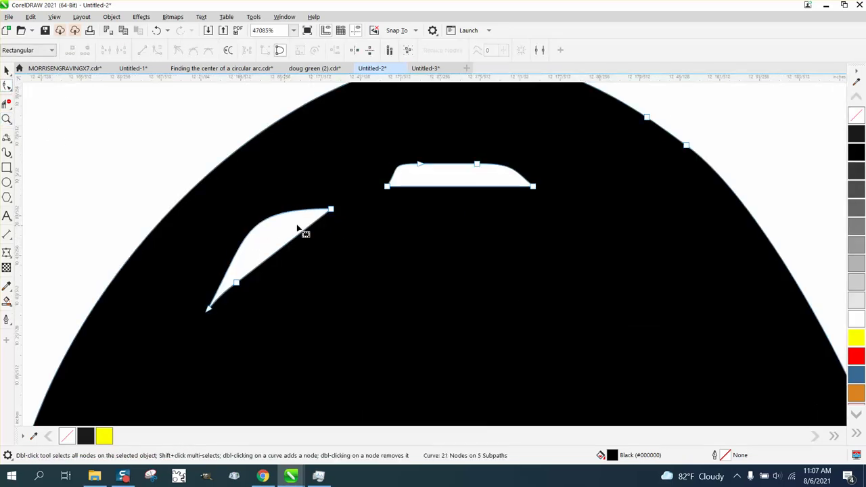
click(236, 283)
double_click(238, 284)
click(209, 309)
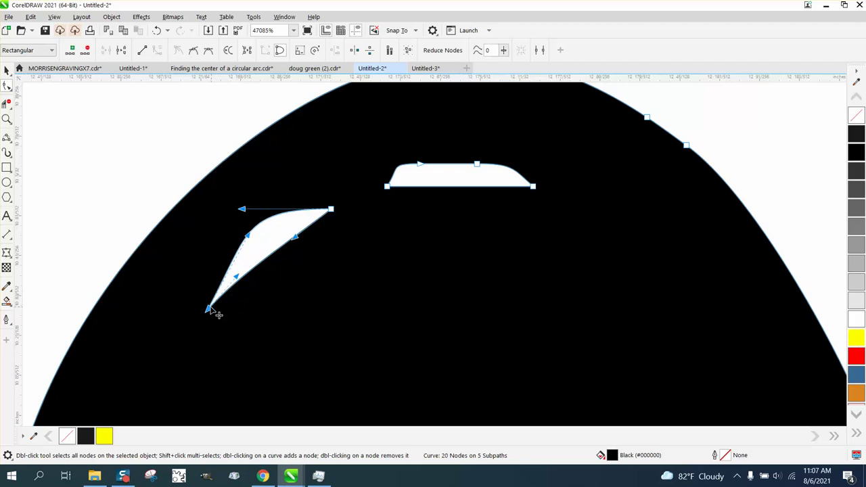
- Reshape the highlight into a smooth arch, curving its left edge and deleting its extra top nodes
drag(238, 278, 245, 285)
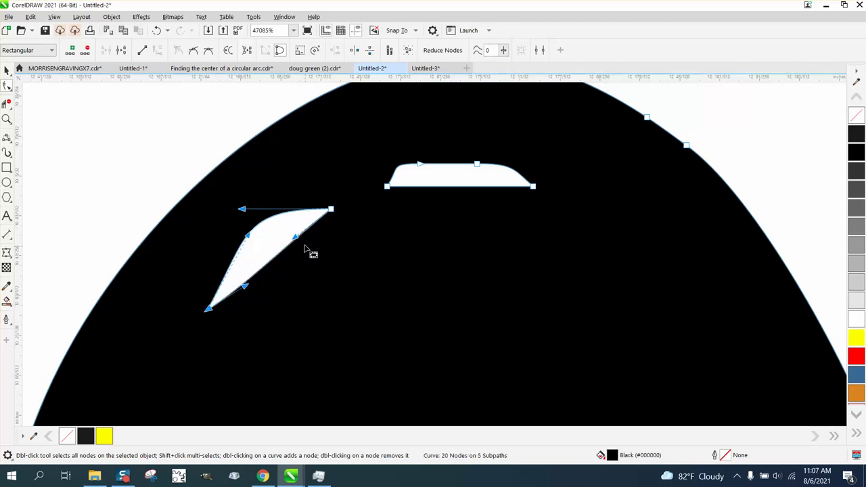
drag(297, 240, 301, 244)
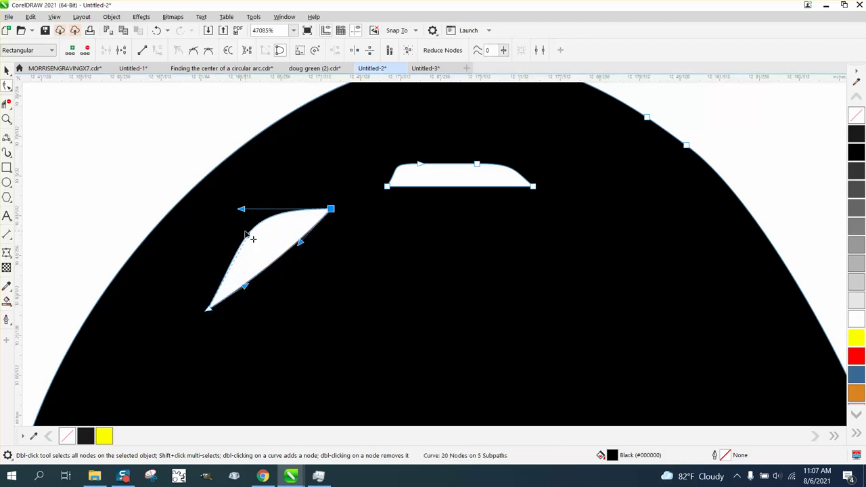
drag(247, 235, 247, 239)
click(453, 176)
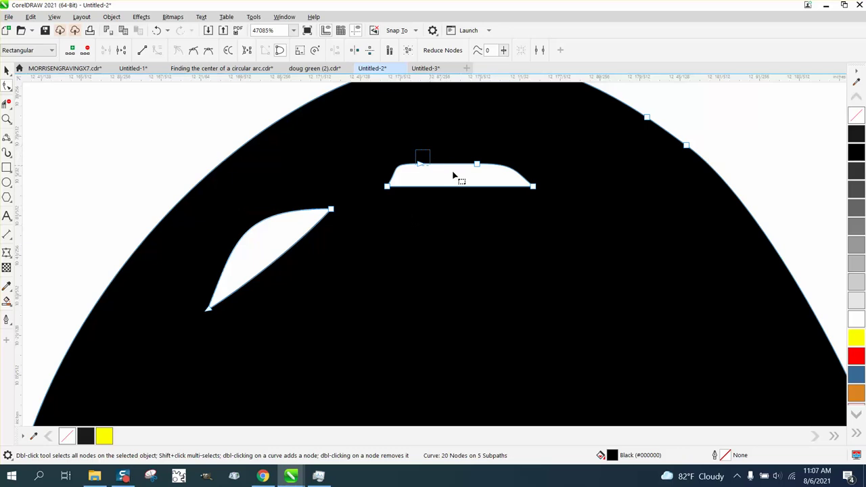
key(Delete)
scroll(390, 189, down, 3)
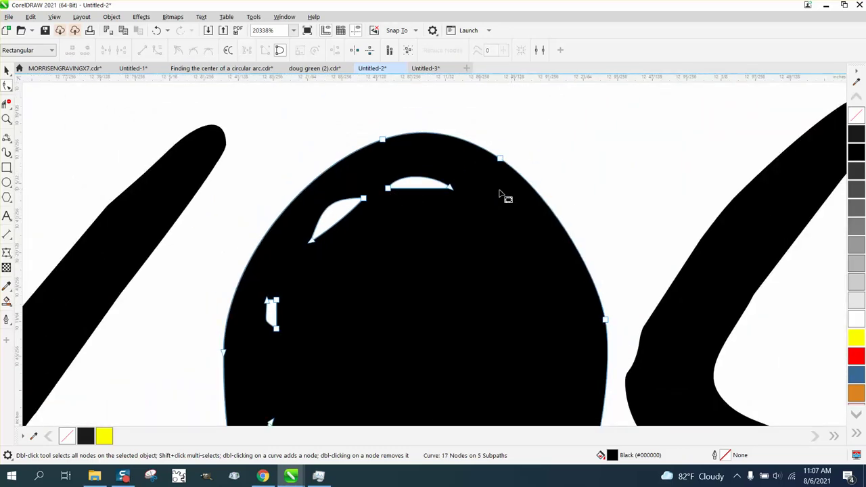
- Delete excess nodes on the hook-shaped curve's left edge and middle, leaving 10 nodes
scroll(502, 193, down, 3)
click(520, 267)
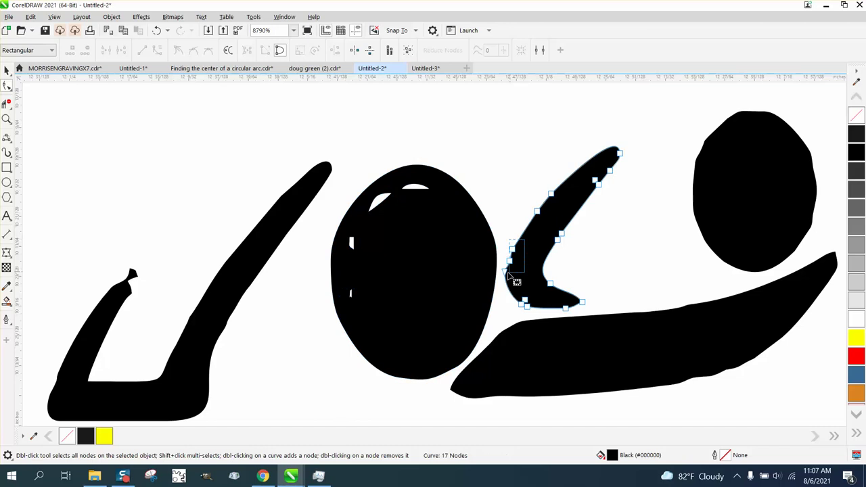
drag(522, 241, 502, 284)
key(Delete)
drag(531, 186, 598, 242)
key(Delete)
- Trim the round blob beside the hook down to 2 nodes
scroll(634, 222, down, 1)
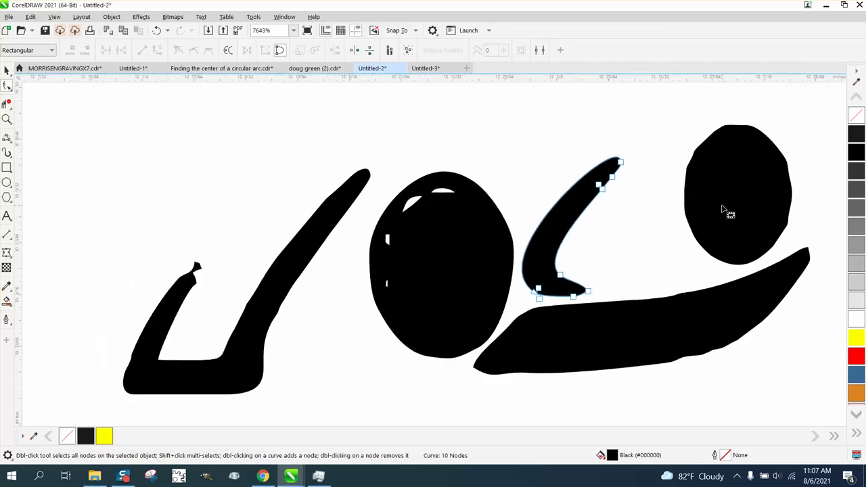
click(722, 209)
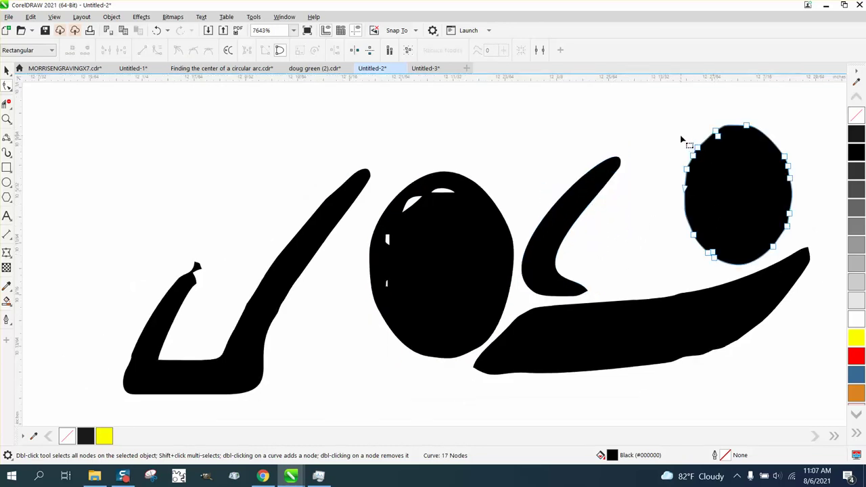
drag(682, 140, 802, 248)
key(Delete)
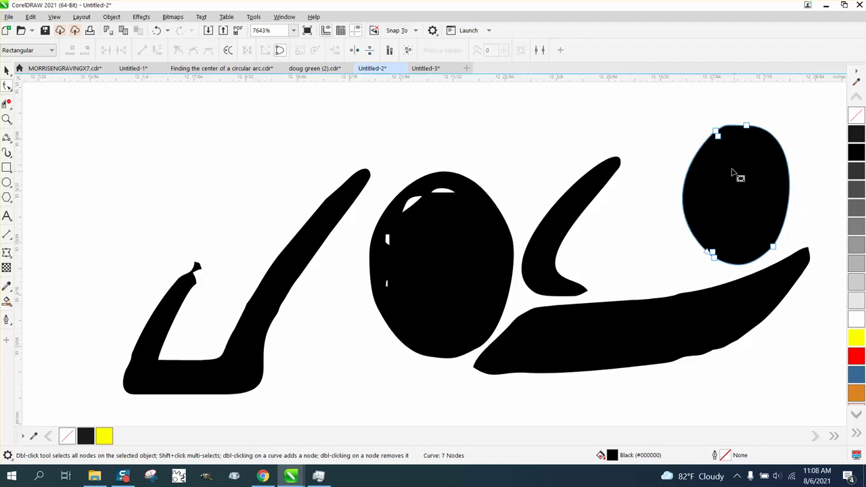
click(717, 135)
key(Delete)
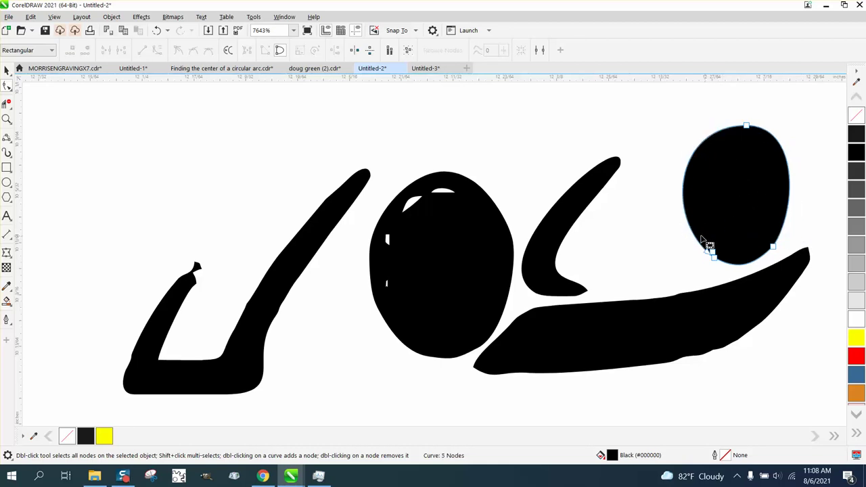
drag(701, 239, 720, 269)
key(Delete)
scroll(501, 176, down, 8)
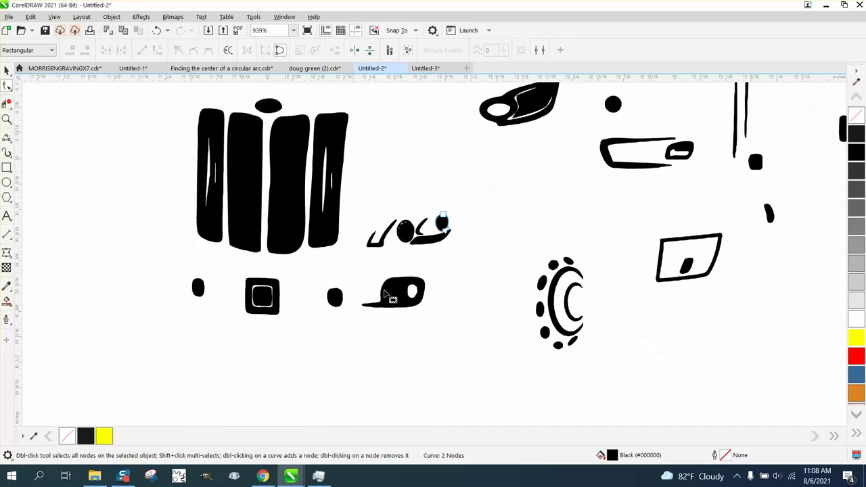
- Zoom onto the small square frame and delete excess nodes on its right and bottom edges
click(7, 119)
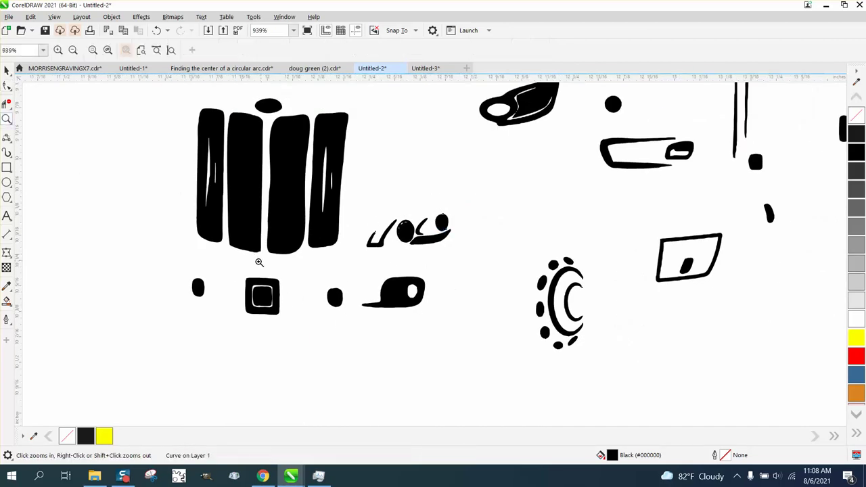
drag(213, 267, 342, 316)
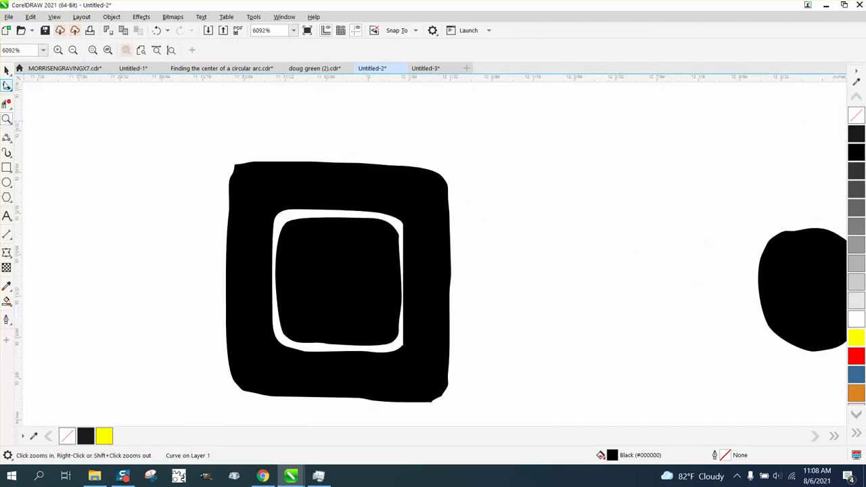
click(6, 85)
click(251, 180)
drag(218, 151, 259, 199)
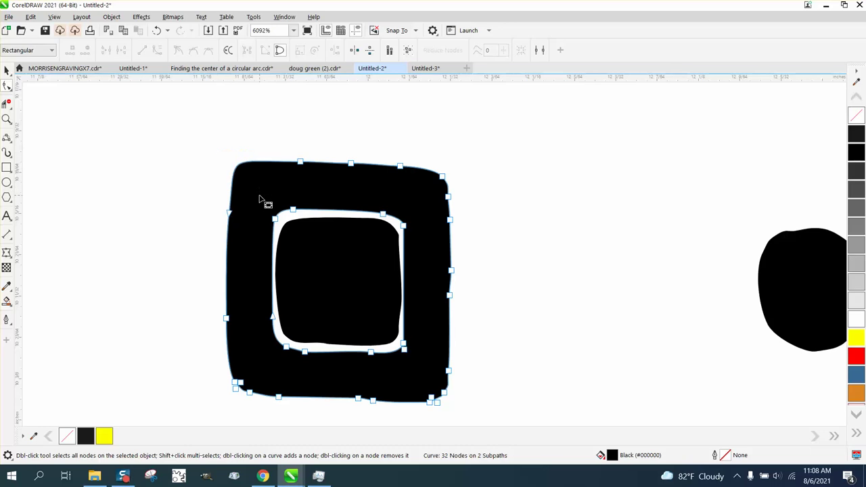
drag(440, 215, 480, 357)
key(Delete)
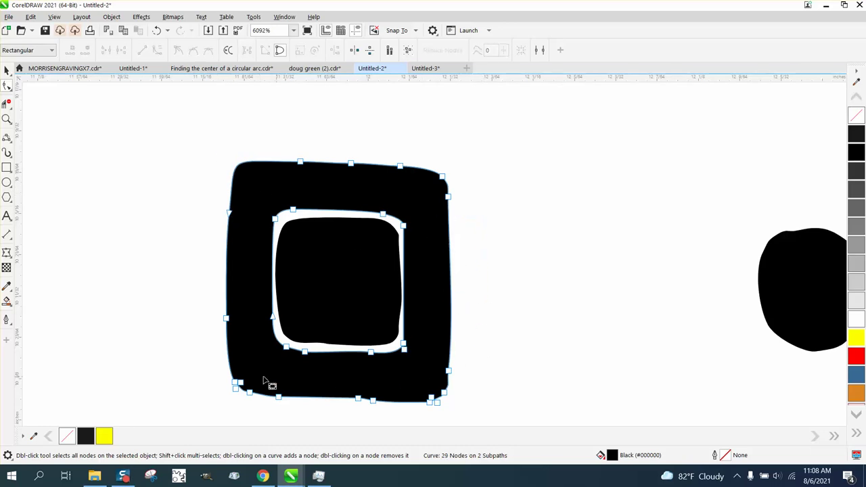
drag(259, 380, 390, 419)
key(Delete)
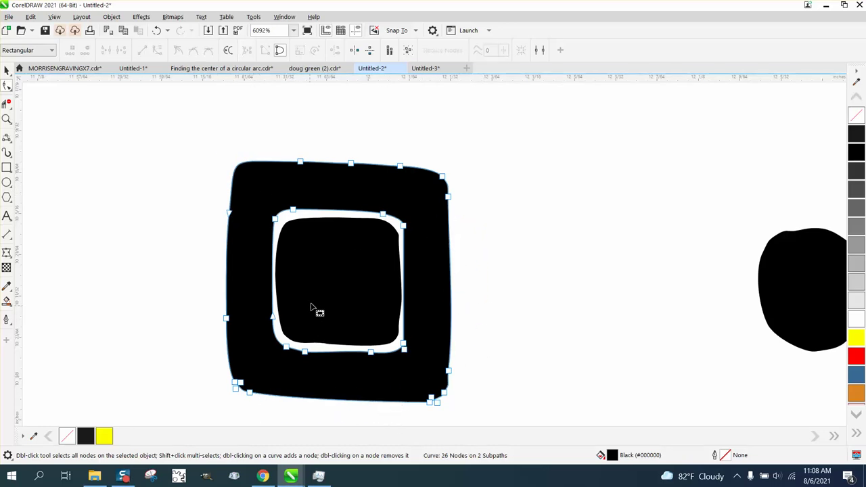
- Delete the black square filling the frame's opening, leaving it hollow
click(307, 258)
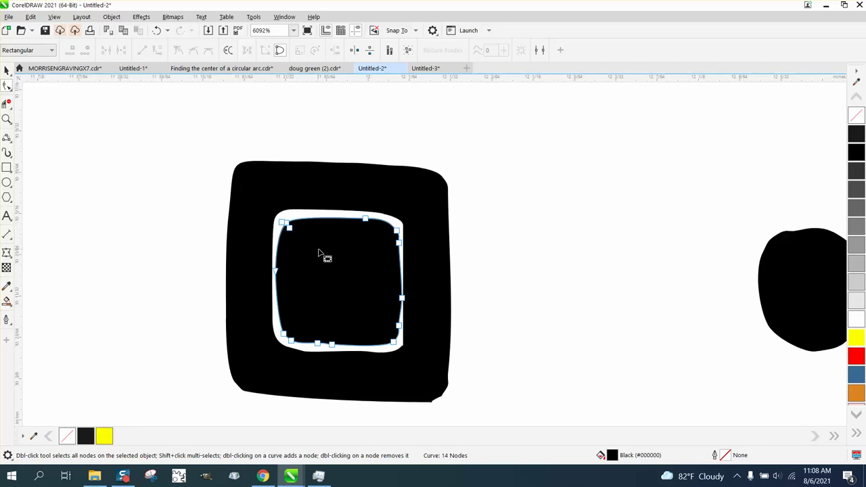
click(10, 71)
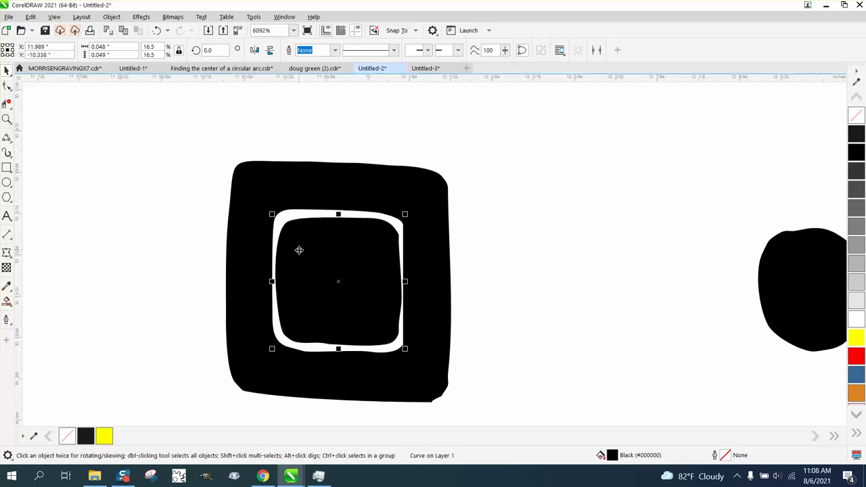
key(Delete)
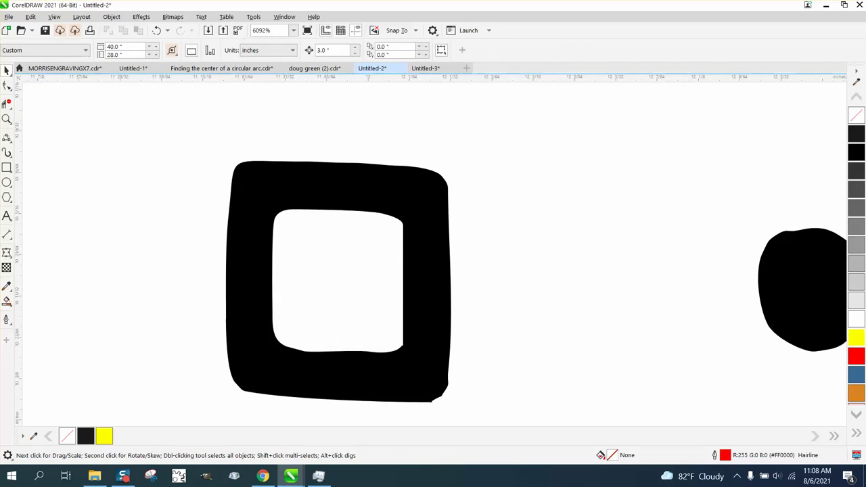
- Try deleting the opening's lower-right corner nodes, then undo it
click(6, 86)
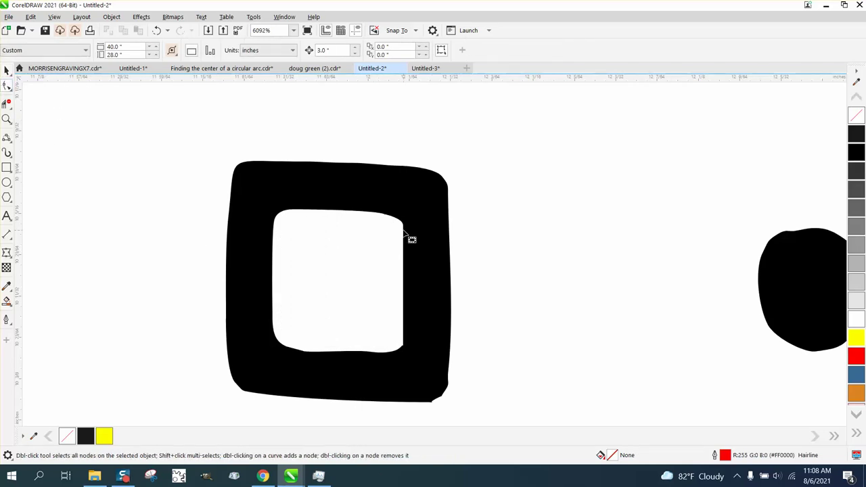
click(407, 234)
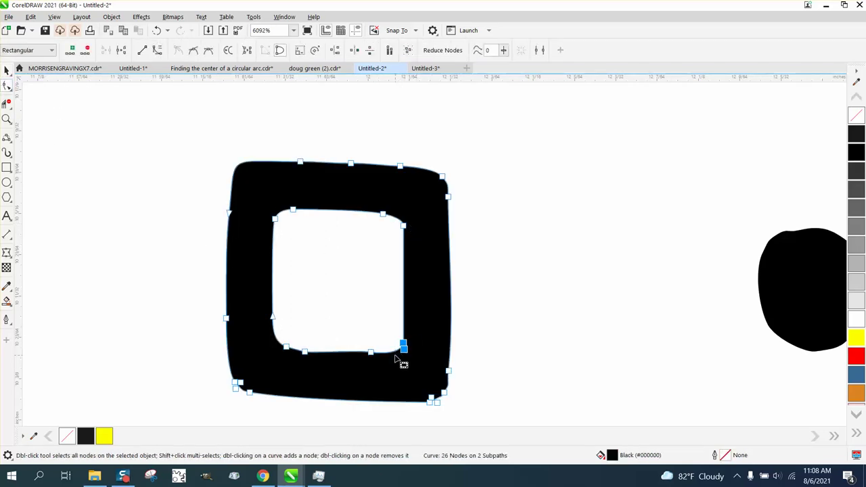
key(Delete)
key(Delete)
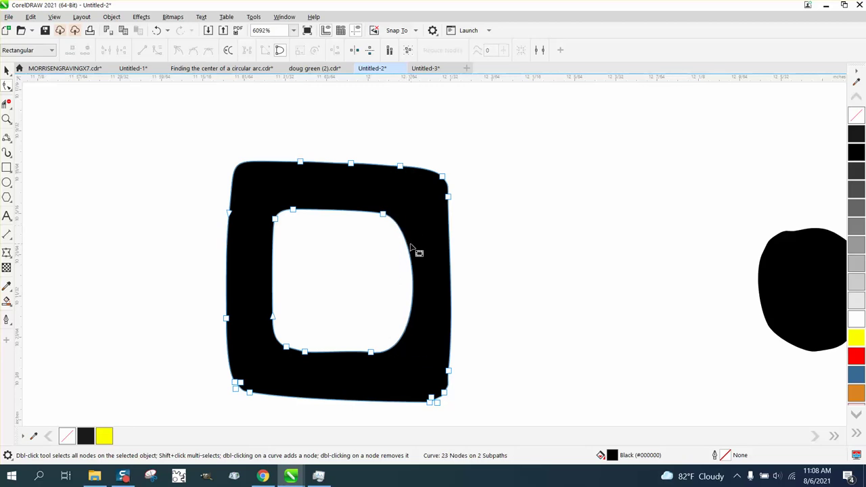
click(156, 30)
click(156, 30)
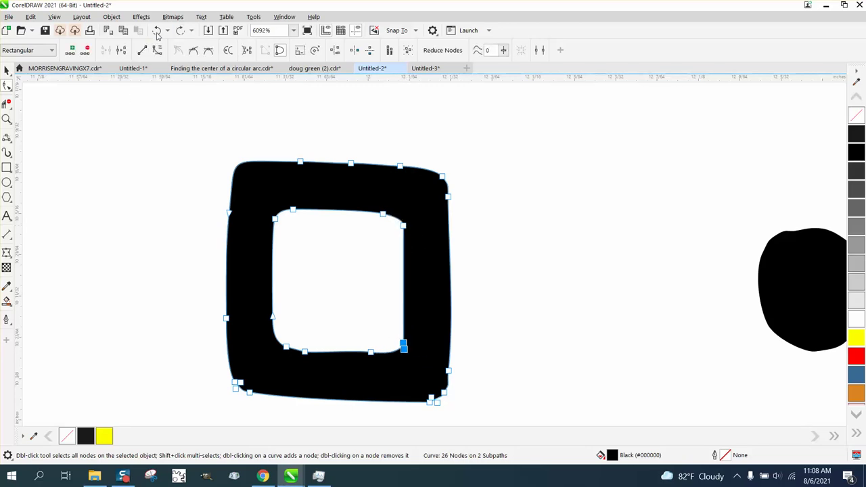
- Fill the frame's opening dark grey, move the new square aside, and delete the leftover fill
click(6, 167)
click(6, 301)
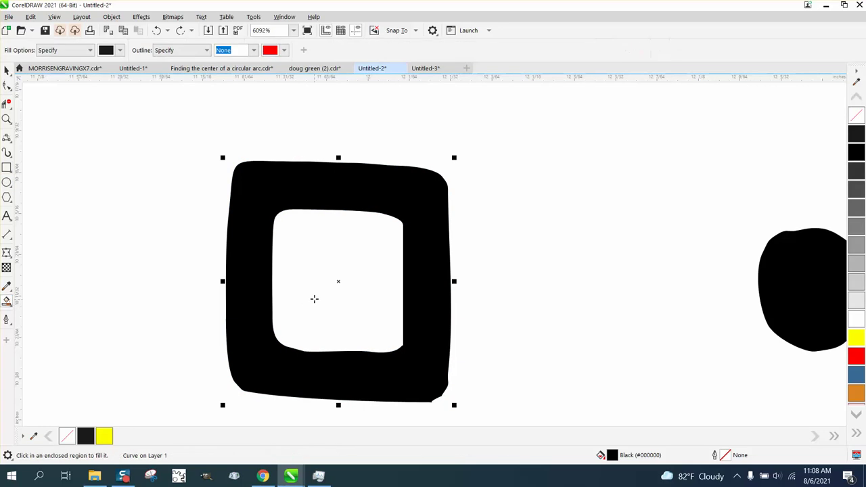
click(323, 295)
scroll(317, 269, down, 3)
scroll(319, 271, down, 1)
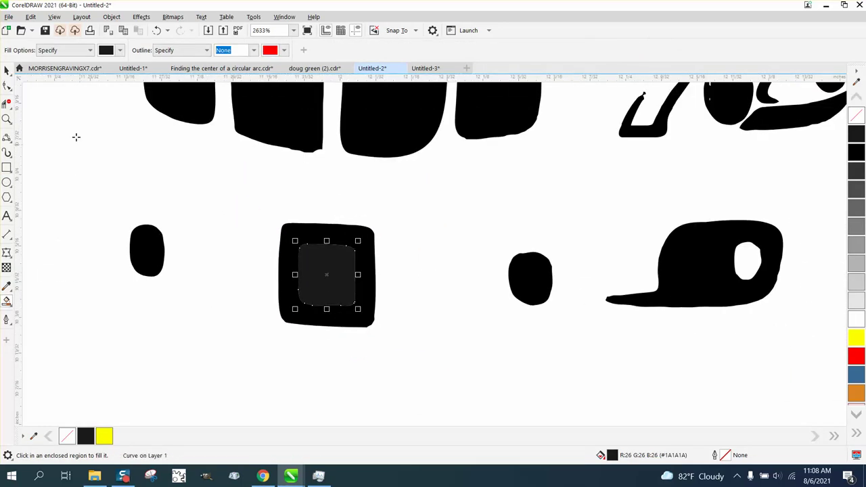
click(7, 71)
drag(327, 270, 431, 273)
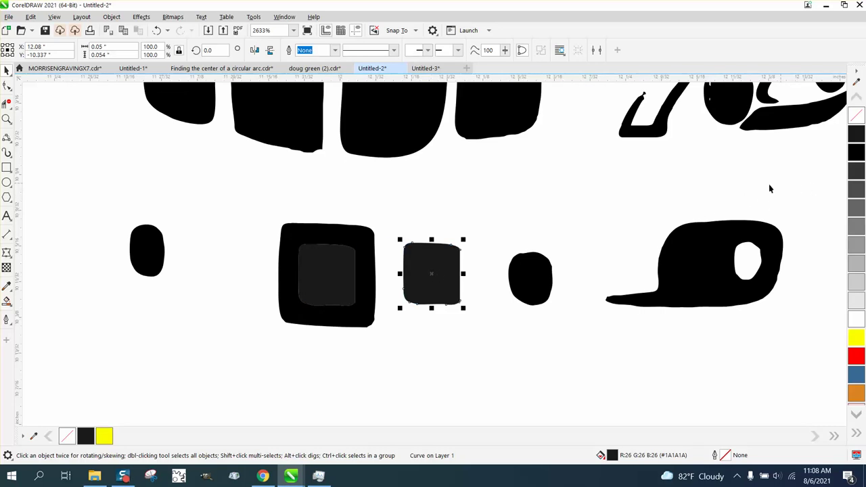
click(343, 257)
key(Delete)
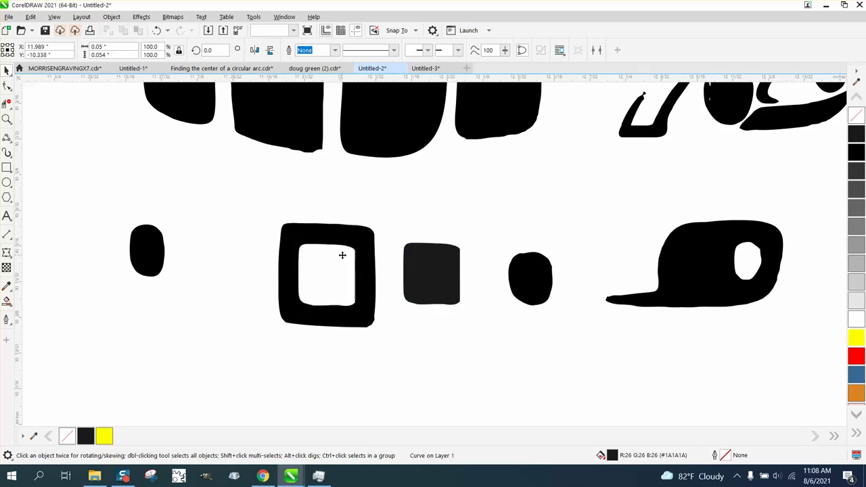
- Shrink the dark grey square to 80% and centre it inside the hollow frame
click(422, 267)
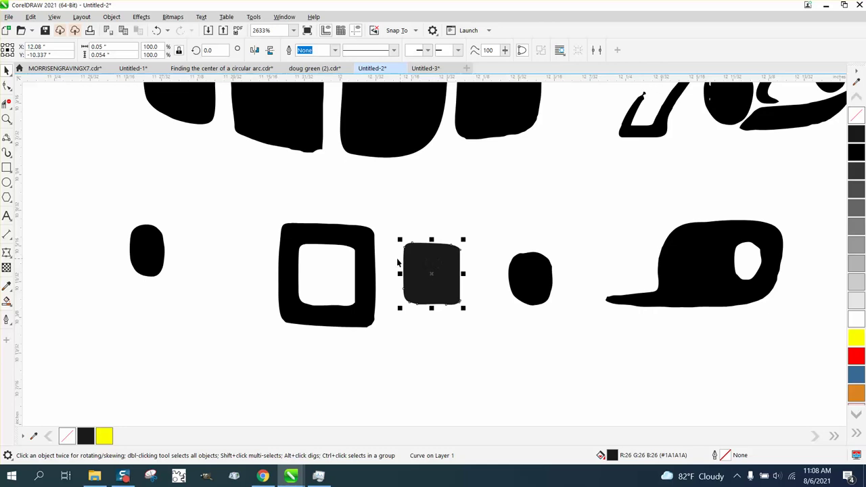
click(6, 119)
click(373, 271)
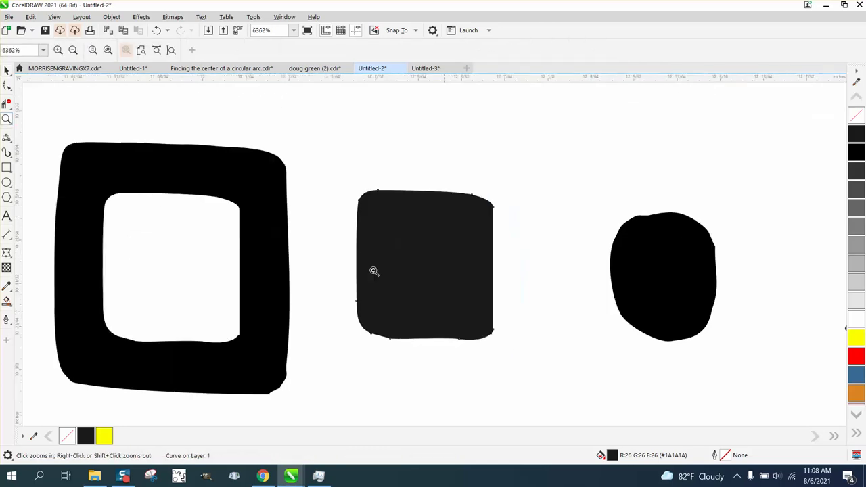
click(6, 73)
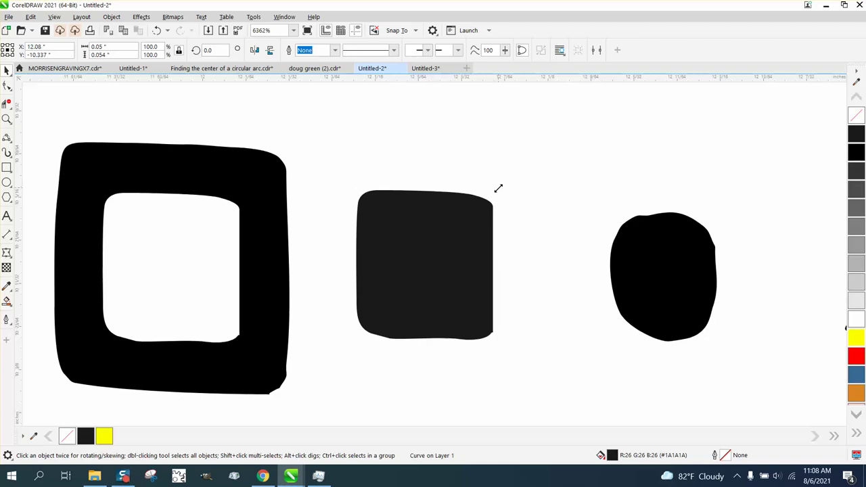
drag(497, 188, 482, 201)
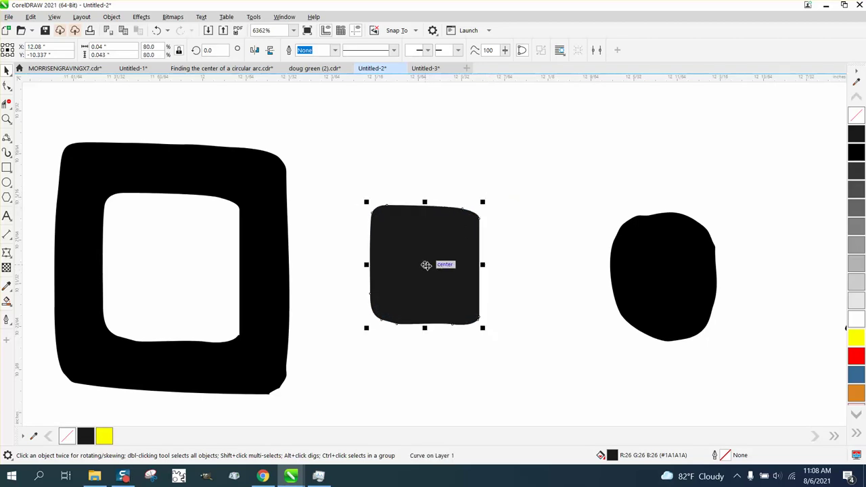
drag(425, 264, 172, 270)
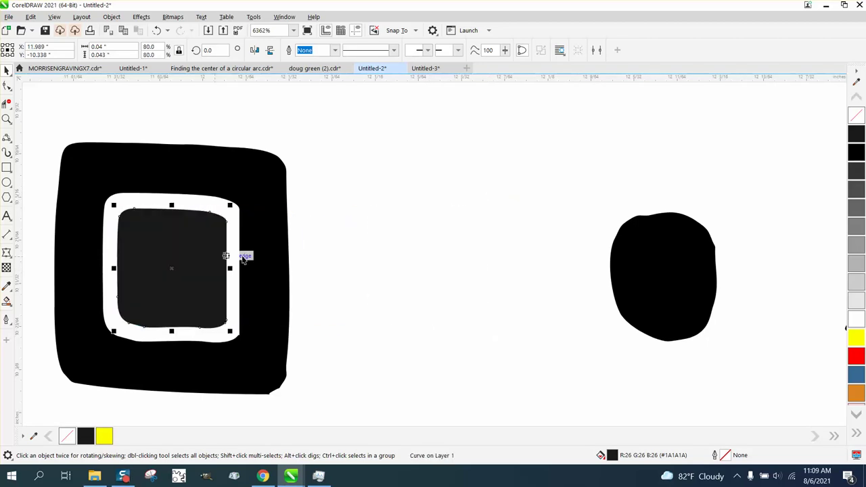
click(316, 244)
scroll(297, 238, down, 2)
scroll(297, 238, down, 12)
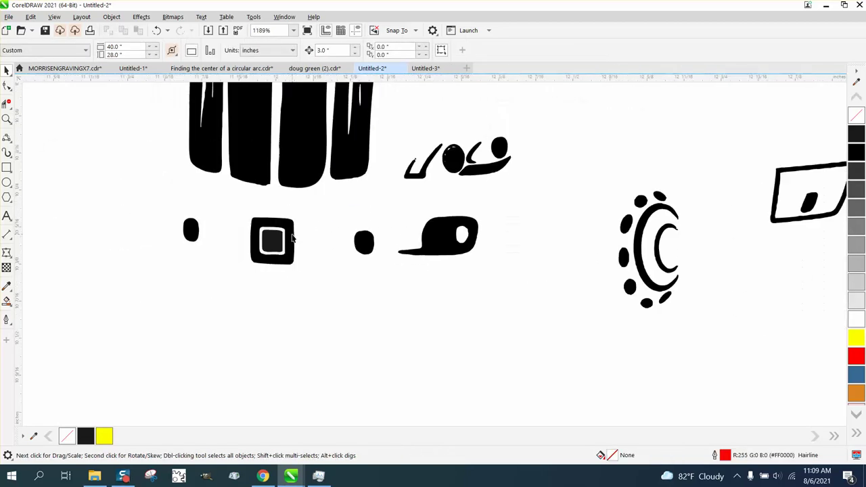
- Zoom into the truck's hood and delete the long stray line across it
scroll(292, 236, down, 2)
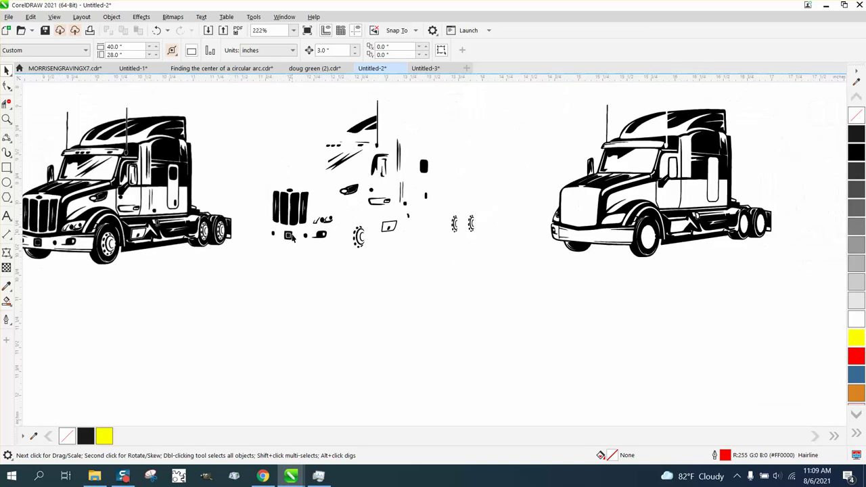
click(7, 118)
drag(572, 141, 696, 212)
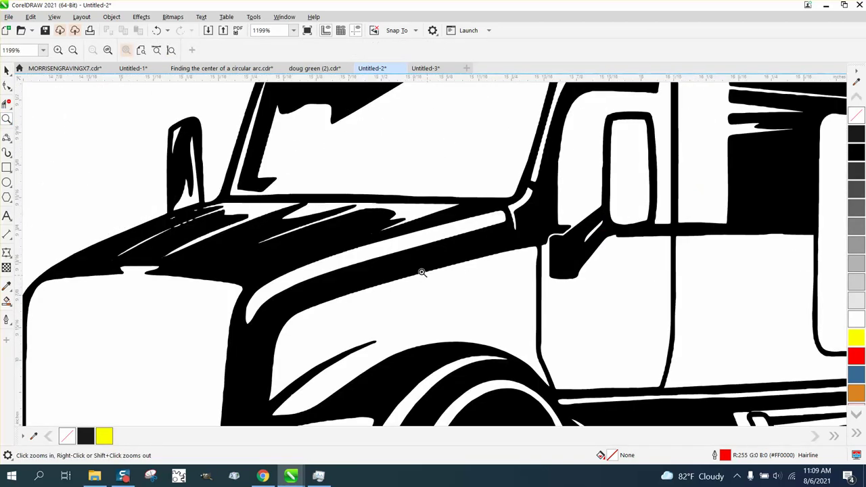
drag(376, 231, 565, 302)
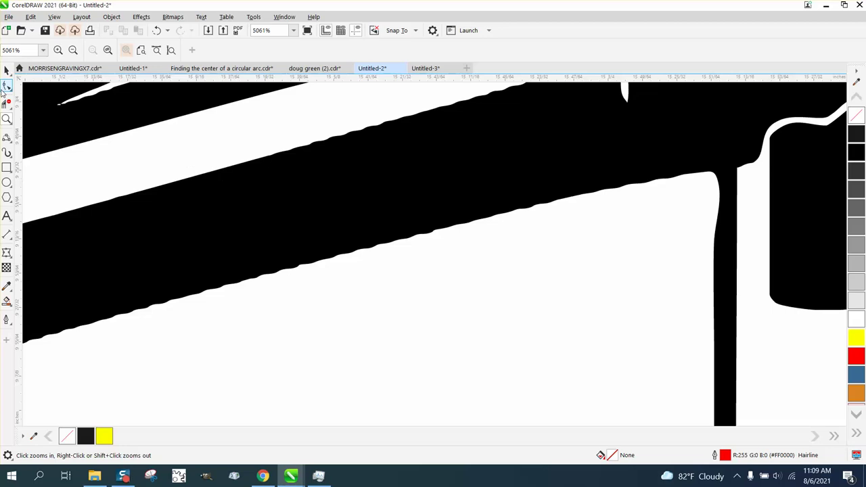
click(7, 86)
click(285, 203)
scroll(338, 227, down, 5)
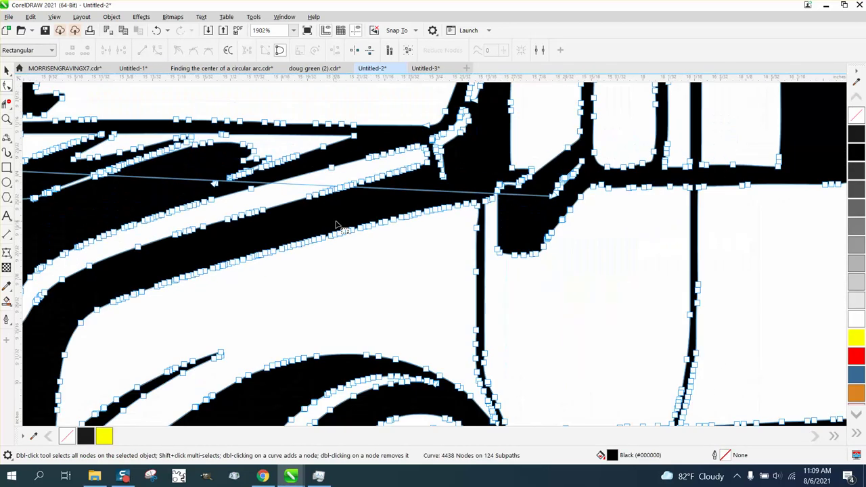
scroll(337, 225, down, 3)
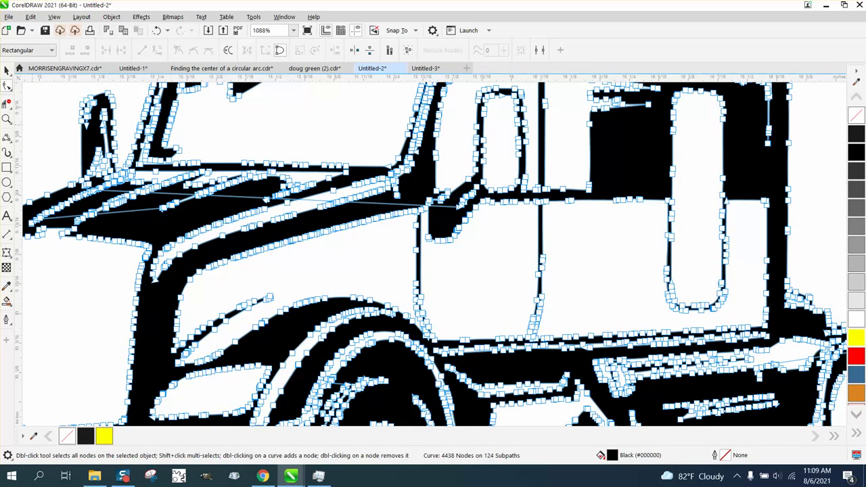
key(z)
drag(339, 156, 499, 256)
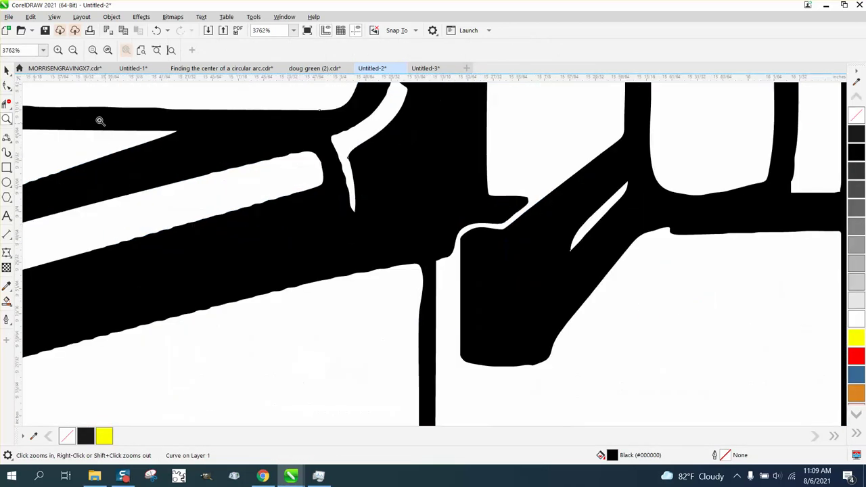
click(8, 86)
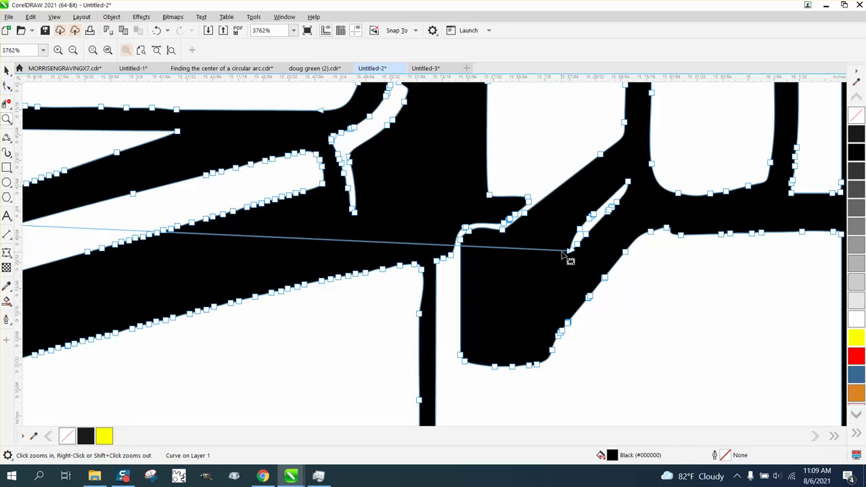
click(567, 251)
key(Delete)
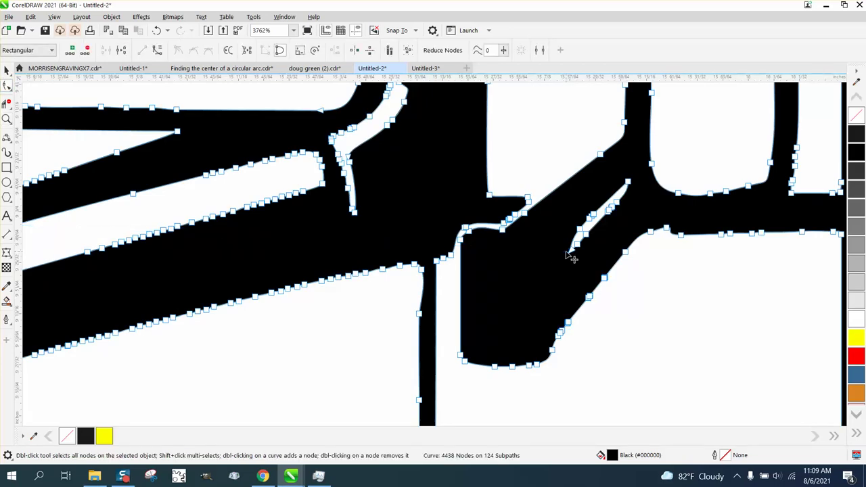
- Delete the remaining thin stray sliver, leaving the curve at 112 subpaths
scroll(562, 256, down, 1)
scroll(560, 256, down, 3)
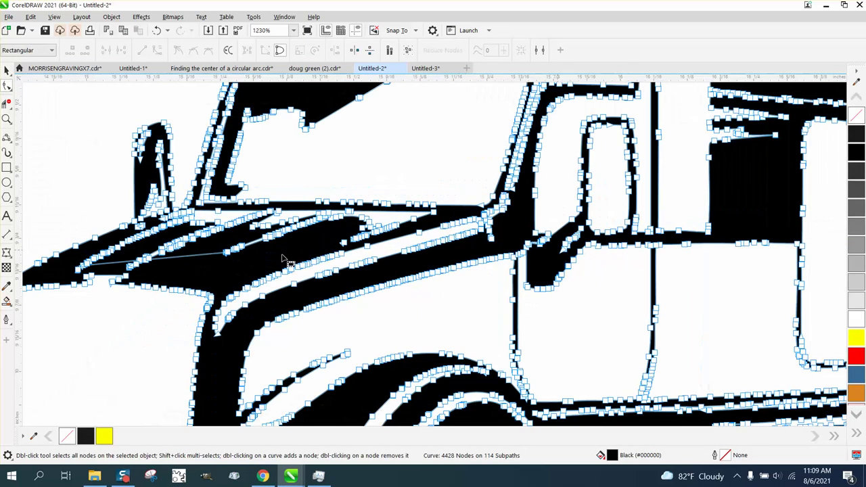
click(7, 119)
drag(207, 227, 287, 284)
click(7, 85)
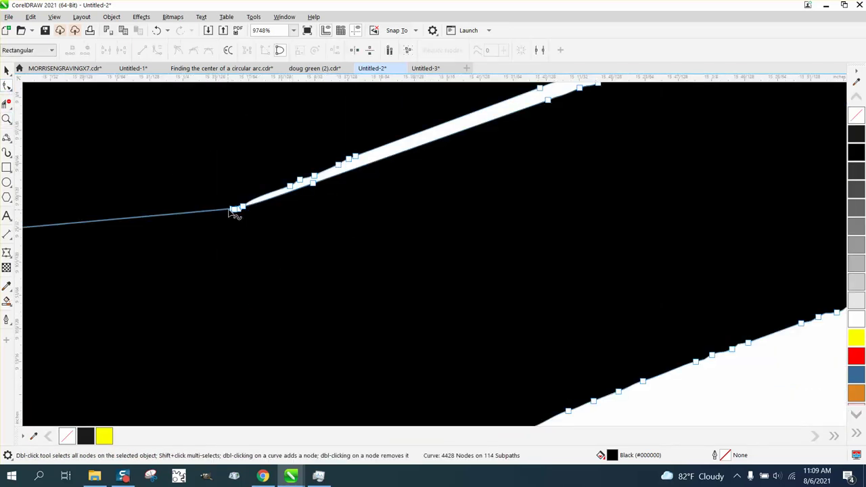
click(231, 208)
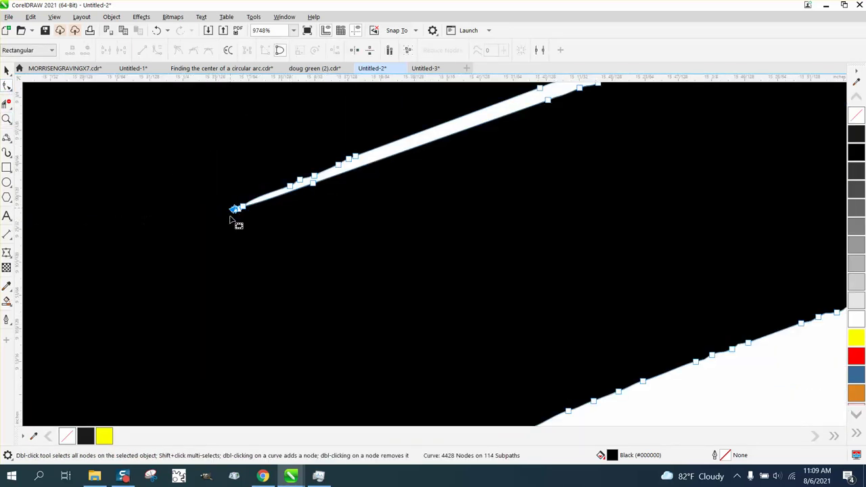
drag(264, 139, 434, 238)
key(Delete)
scroll(352, 224, down, 6)
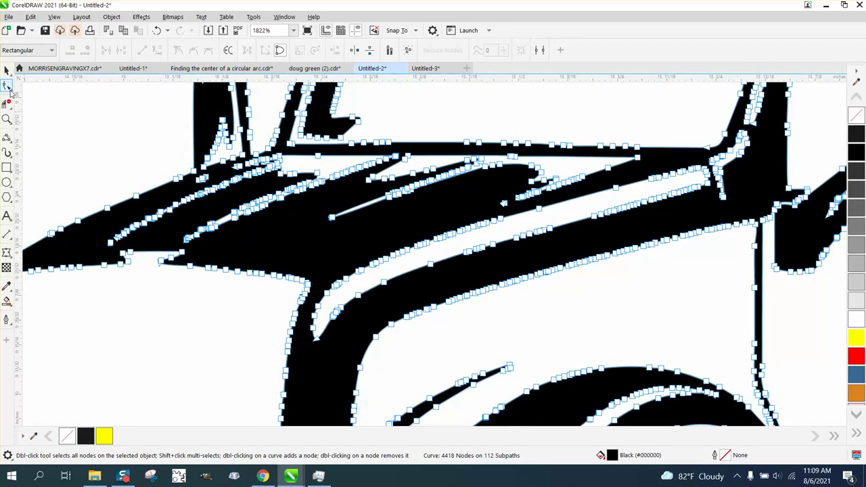
- Smooth the white stripe's wavy edges with the Smooth tool at a 0.25" nib
click(10, 89)
click(39, 102)
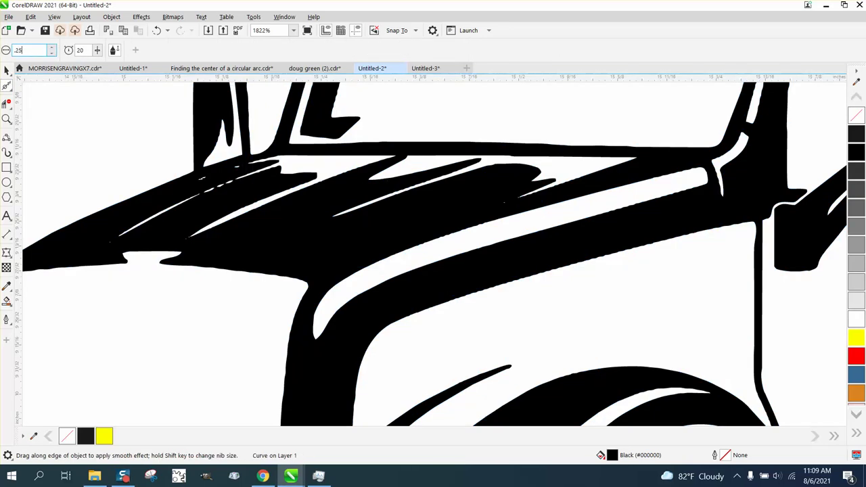
text(.25)
key(Return)
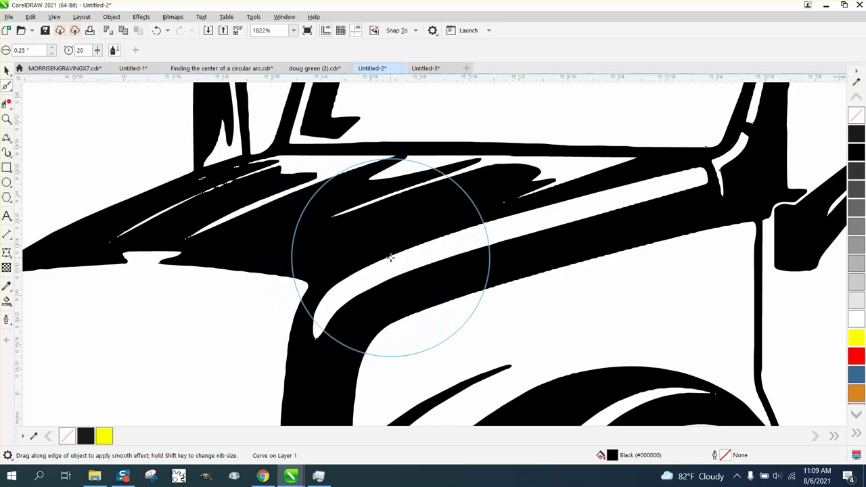
mouse_move(390, 258)
mouse_down()
mouse_move(458, 234)
mouse_move(552, 249)
mouse_move(595, 233)
mouse_up()
- Zoom in and smooth the wavy edges of the black bar along the hood
click(6, 120)
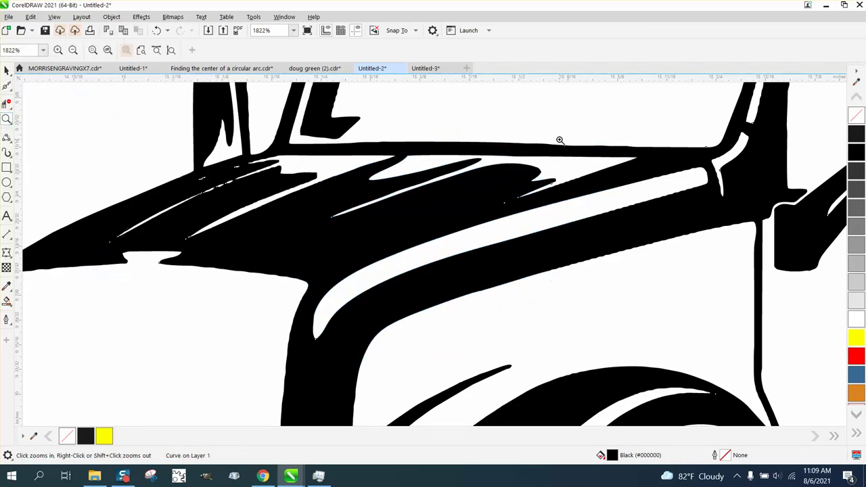
drag(560, 155, 794, 279)
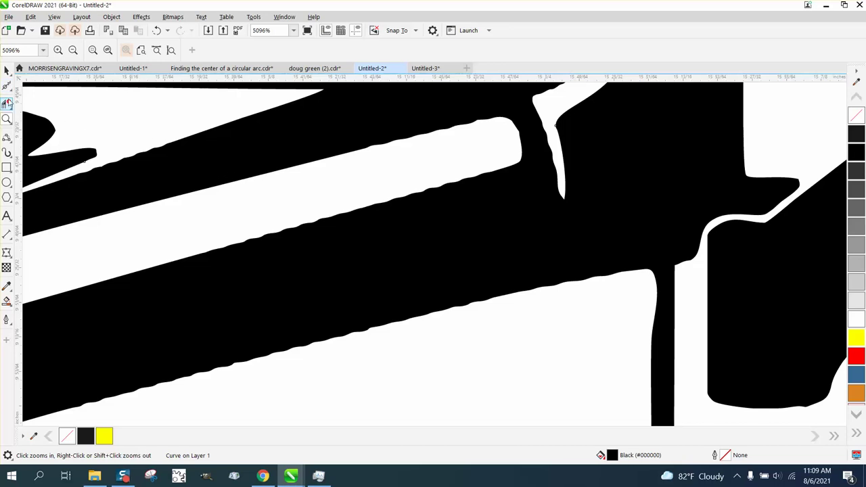
click(10, 93)
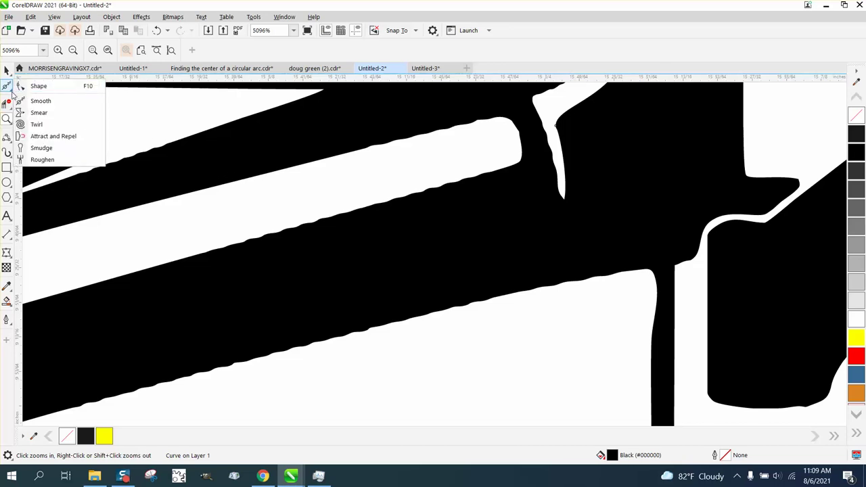
click(58, 101)
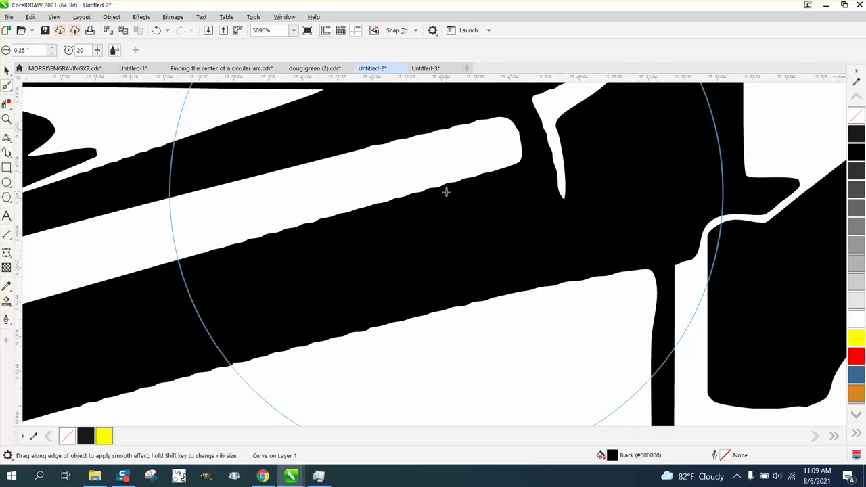
mouse_move(383, 194)
mouse_down()
mouse_move(348, 205)
mouse_move(374, 212)
mouse_move(384, 207)
mouse_move(319, 222)
mouse_move(420, 301)
mouse_move(334, 282)
mouse_up()
scroll(395, 282, down, 1)
scroll(395, 281, down, 8)
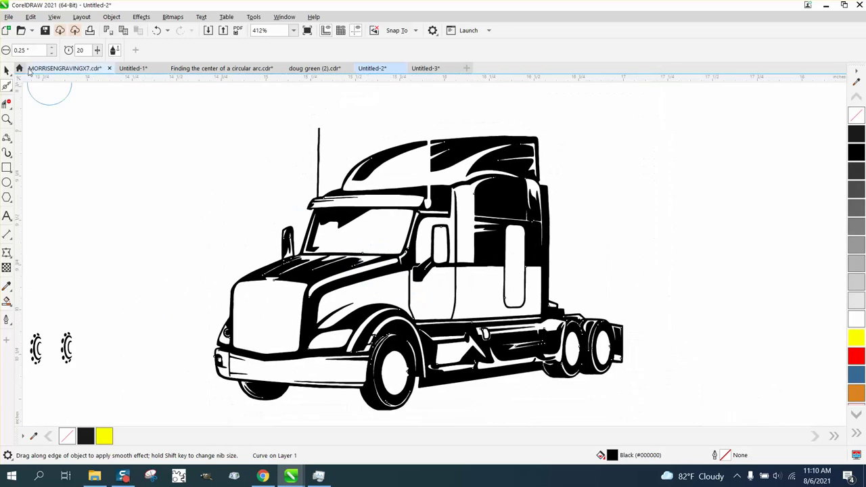
- Test-fill the traced truck blue, then red
click(7, 70)
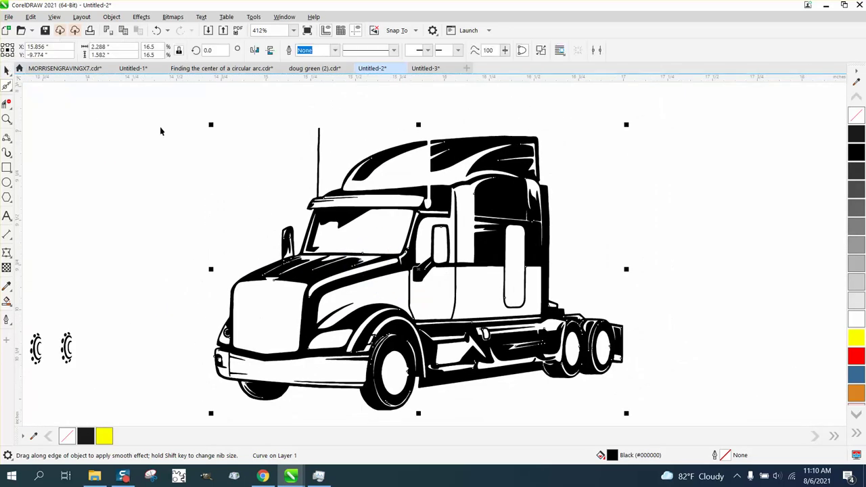
scroll(379, 188, down, 1)
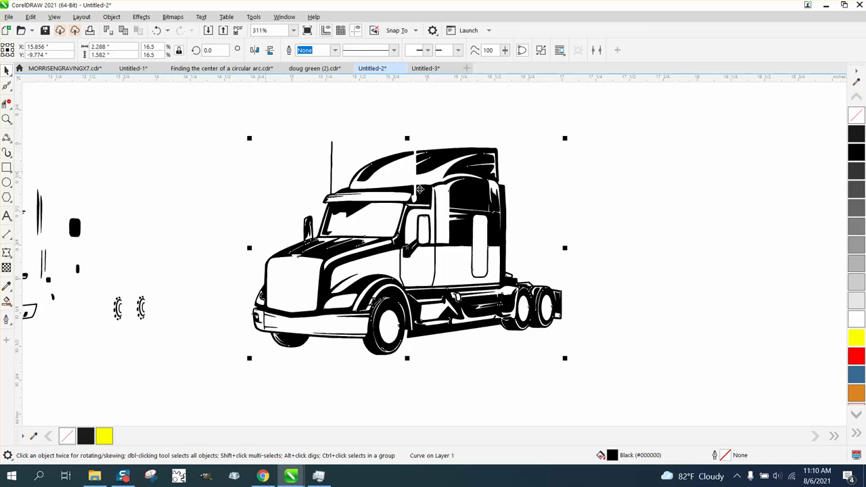
click(854, 376)
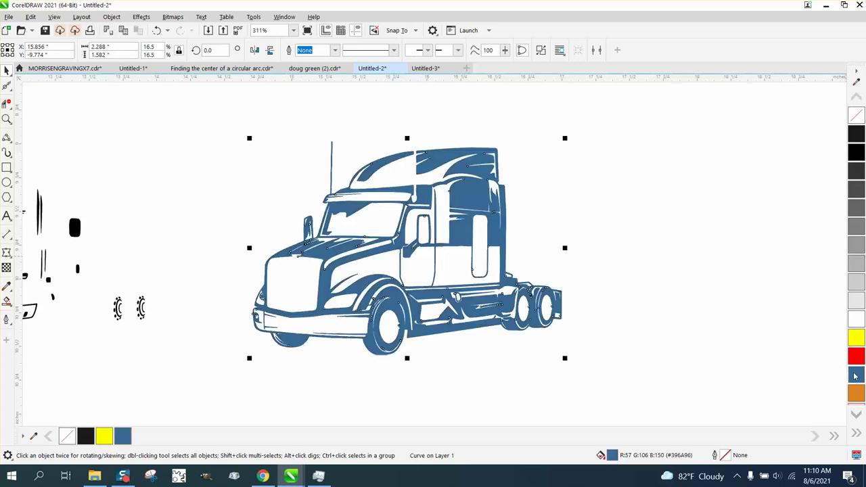
click(857, 361)
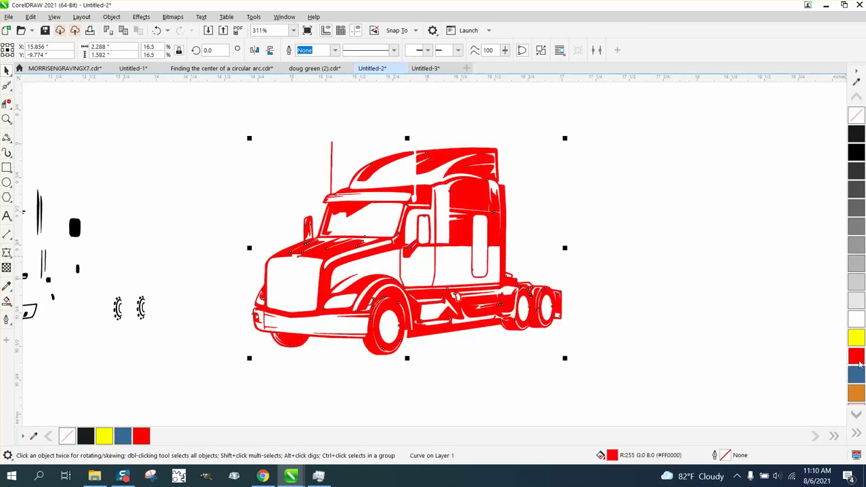
scroll(740, 304, down, 3)
- Move the loose detail pieces from the middle onto the red truck
drag(220, 210, 431, 338)
click(331, 162)
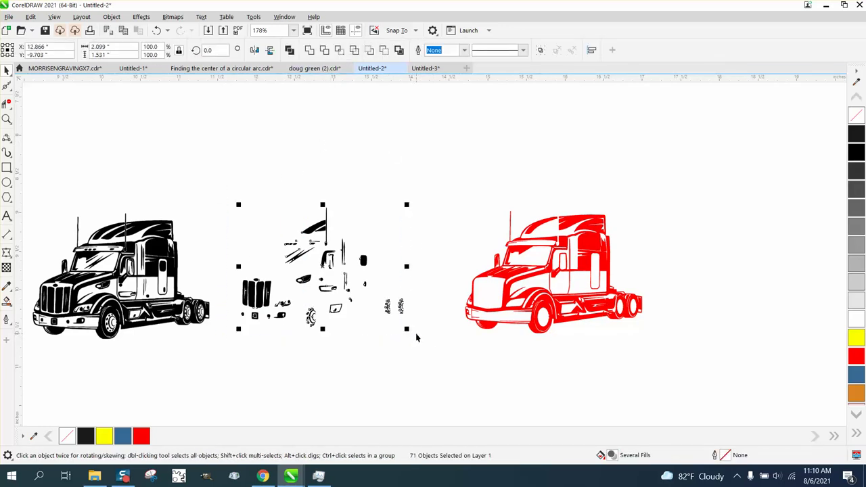
key(Right)
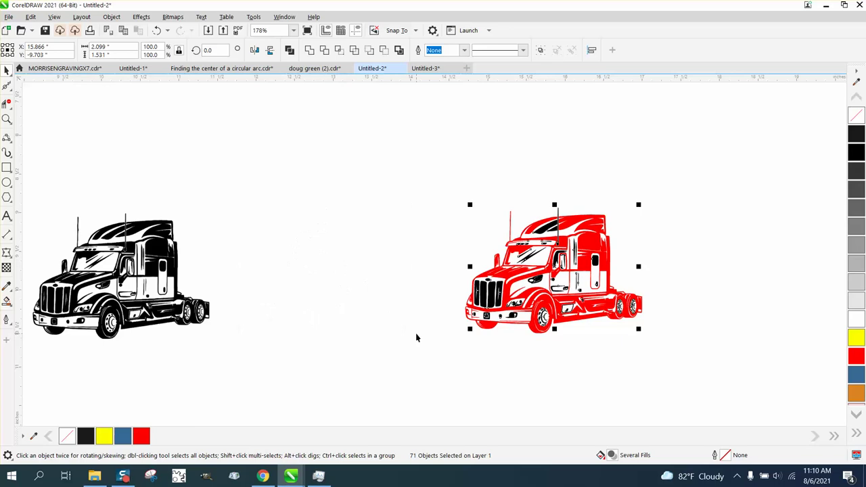
- Zoom in, fill one grille bar yellow, then undo the fill
click(6, 119)
click(710, 371)
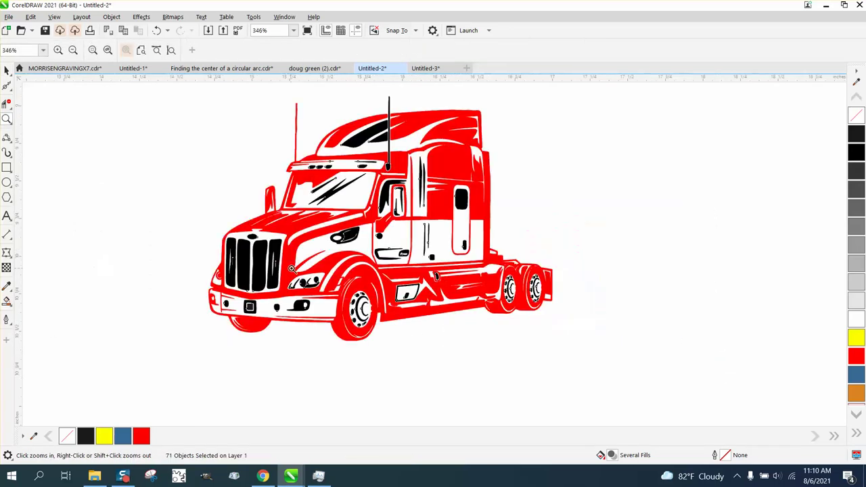
click(7, 69)
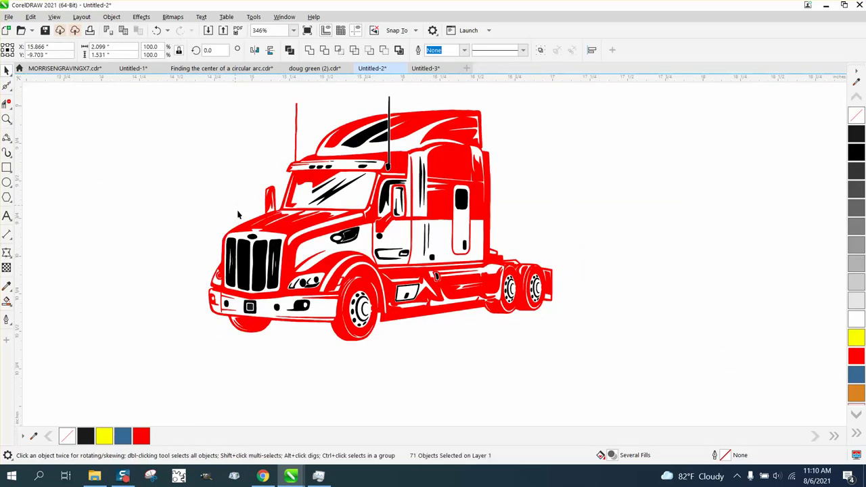
click(263, 250)
ctrl+click(263, 250)
click(856, 337)
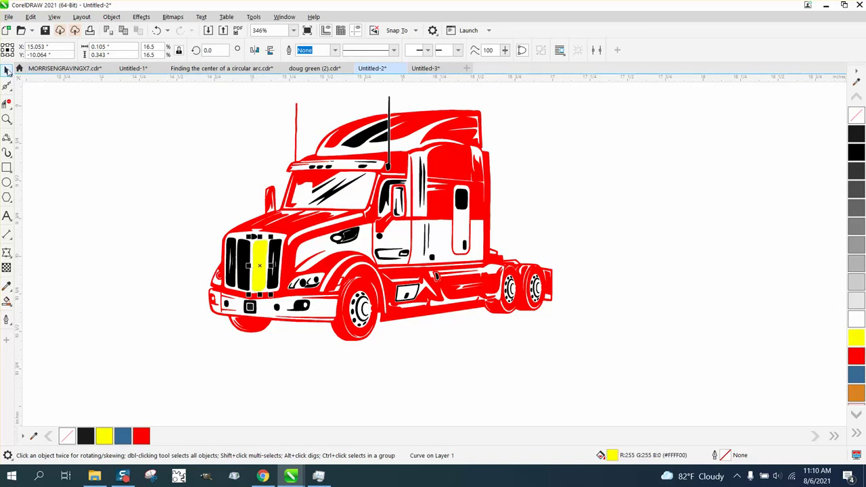
click(156, 31)
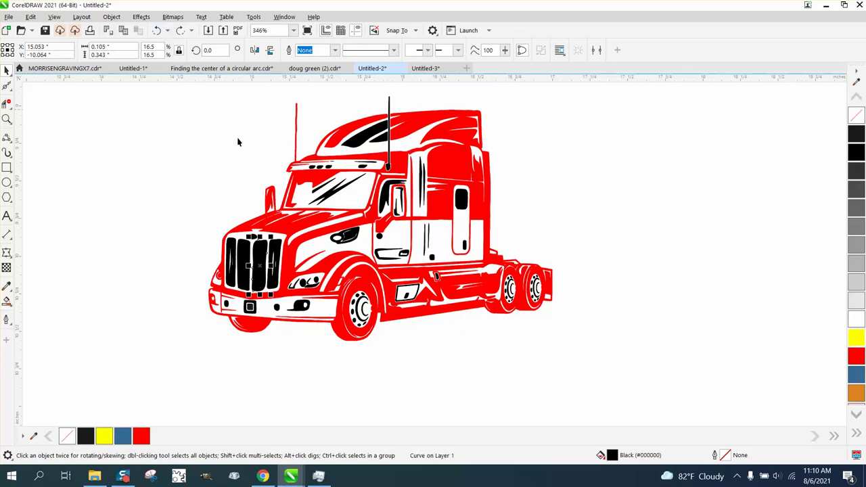
- Fill the whole traced truck curve black again
scroll(268, 200, down, 1)
click(418, 196)
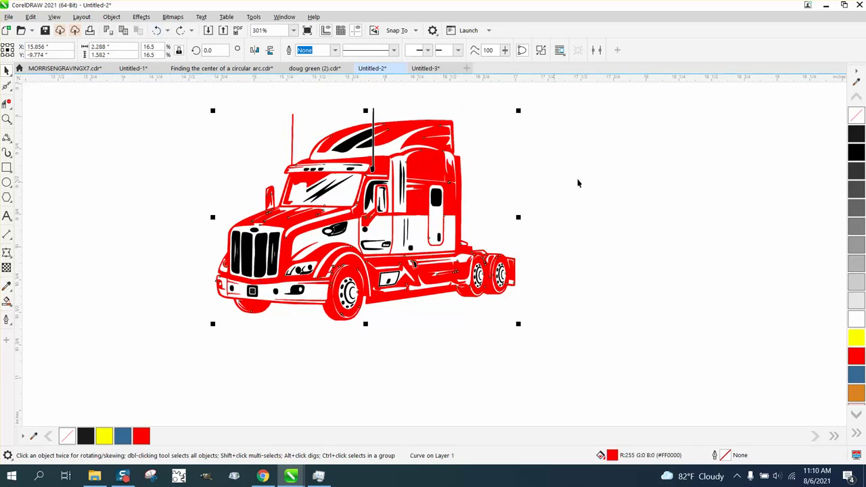
click(855, 135)
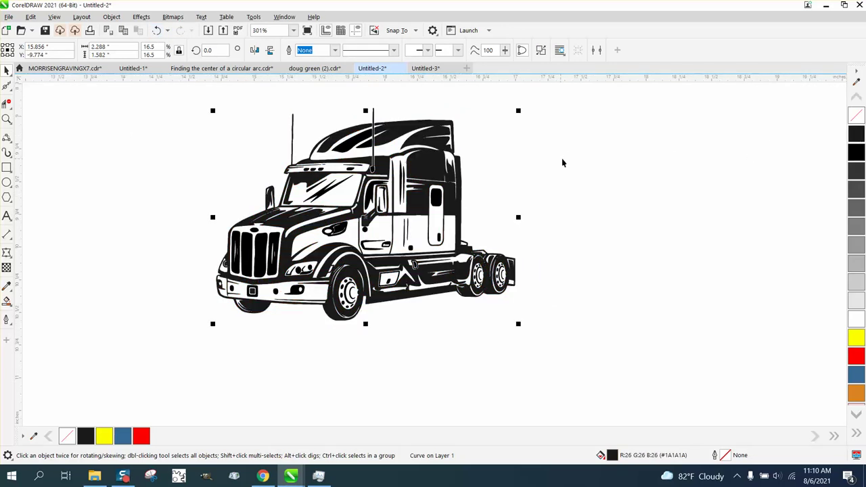
scroll(636, 203, down, 6)
- Zoom in on the traced truck's left antenna
key(Tab)
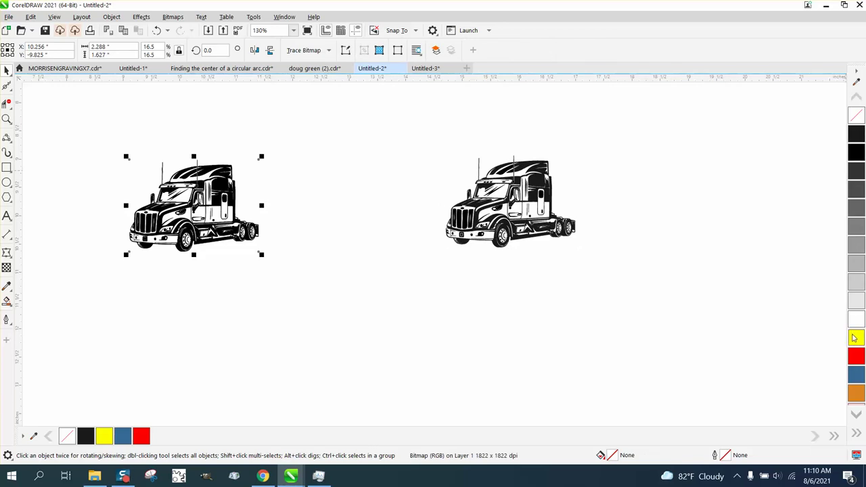
scroll(92, 160, down, 1)
click(6, 120)
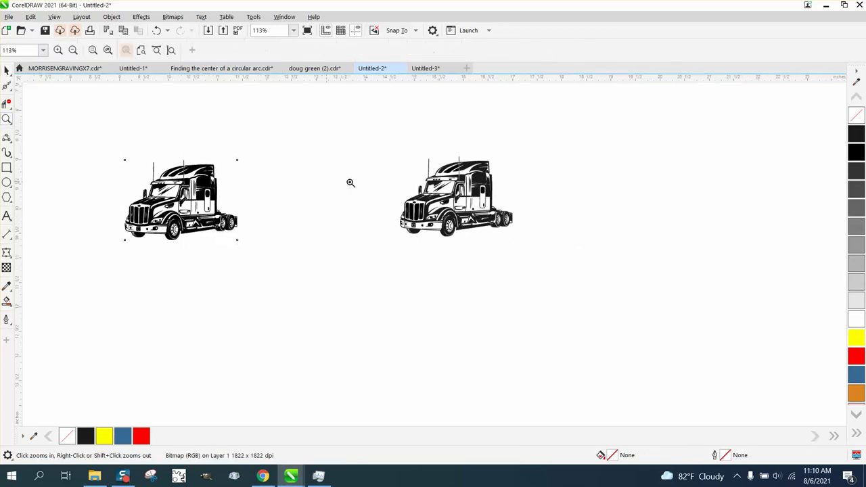
drag(399, 169, 551, 243)
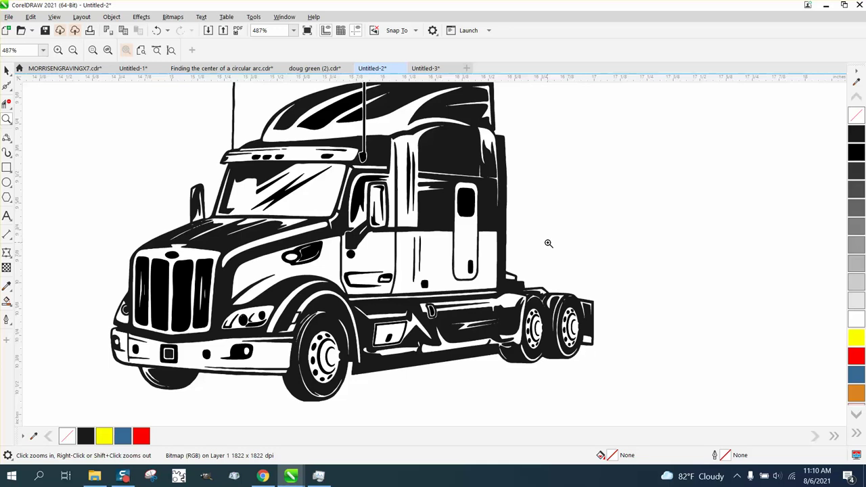
scroll(215, 88, up, 3)
scroll(347, 196, down, 2)
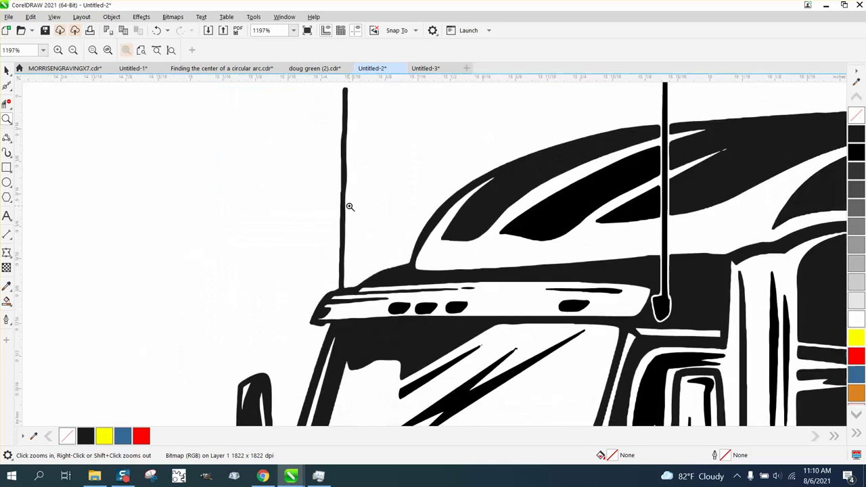
drag(318, 109, 416, 251)
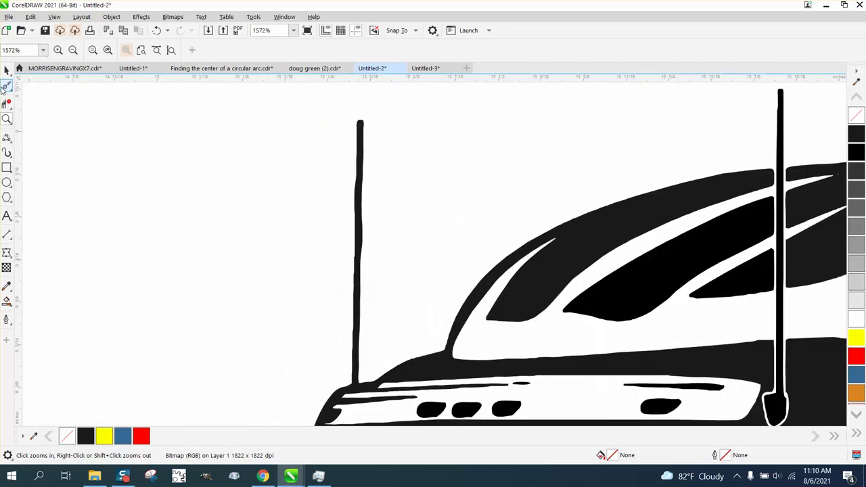
- Delete the stray nodes along the left antenna, leaving the curve at 4116 nodes
click(6, 86)
click(11, 93)
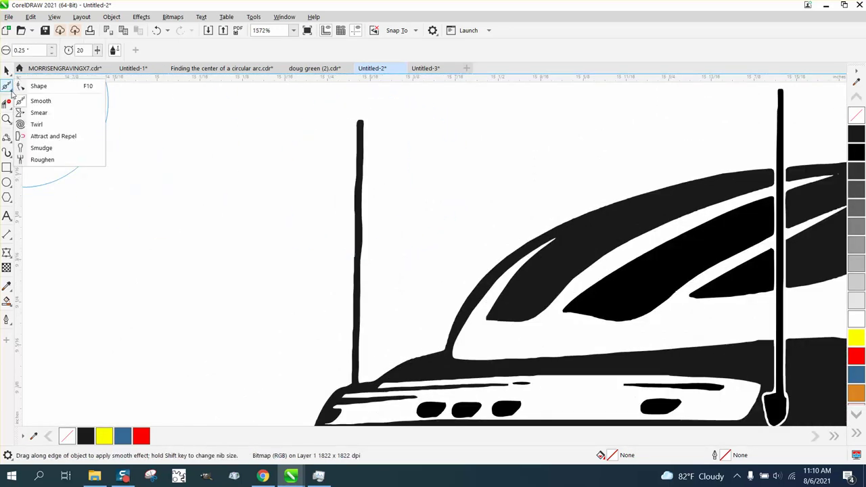
click(31, 86)
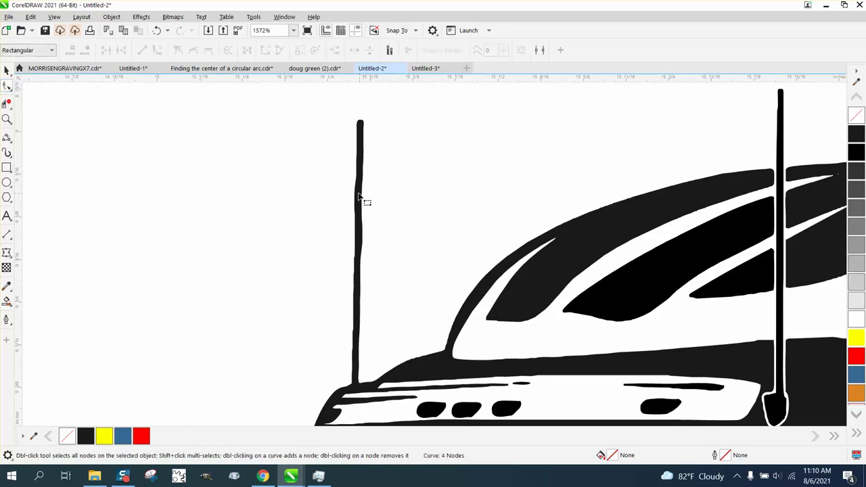
click(359, 196)
drag(337, 134, 371, 356)
key(Delete)
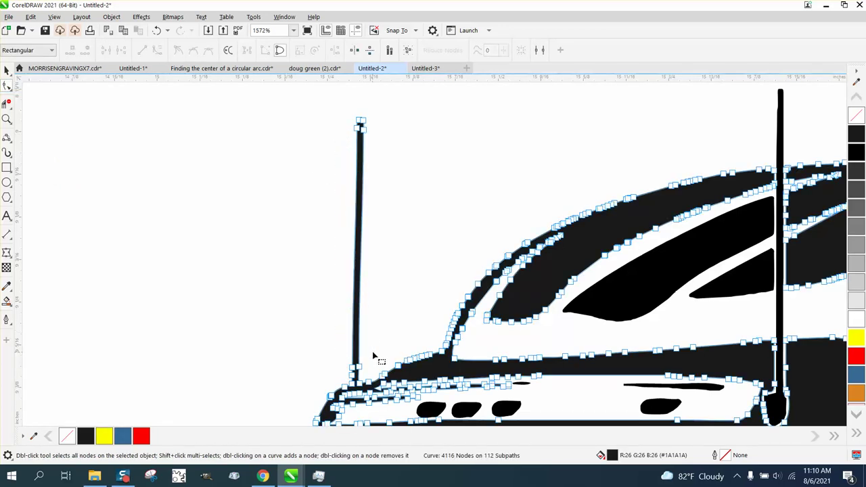
scroll(365, 342, down, 2)
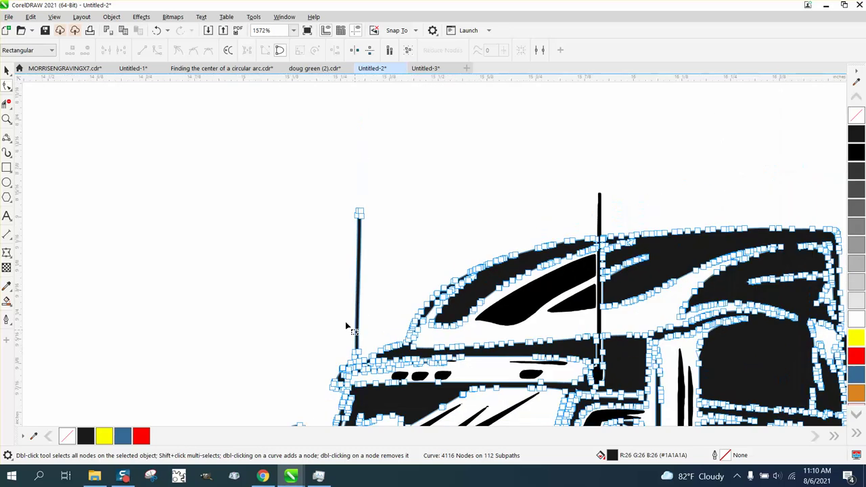
- Brush the Smooth tool along the wavy top edge of the roof stripes into a clean curve
click(6, 119)
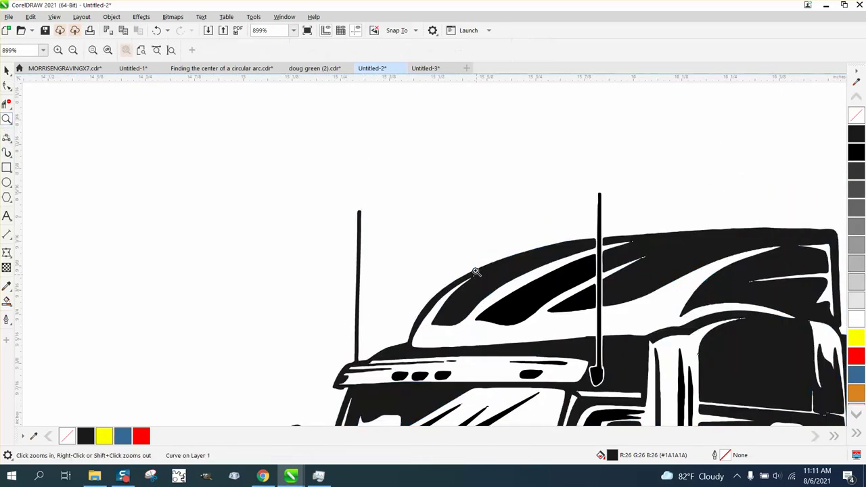
drag(435, 241, 549, 301)
drag(251, 161, 661, 349)
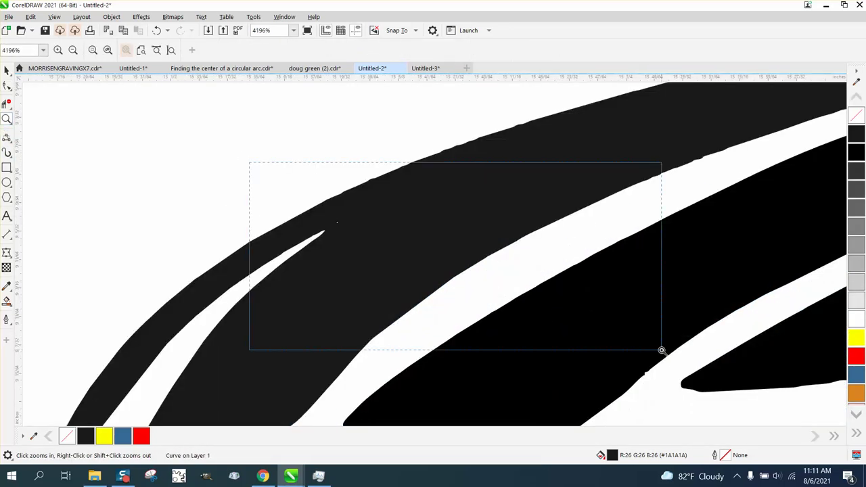
click(9, 88)
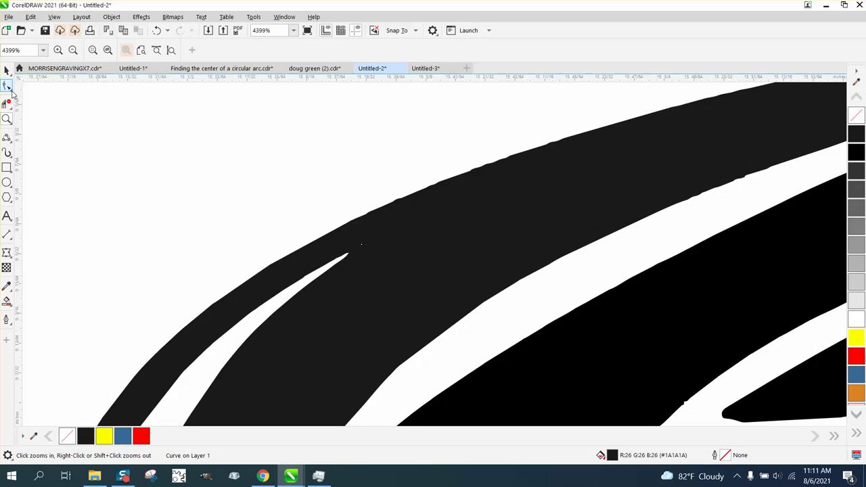
click(68, 101)
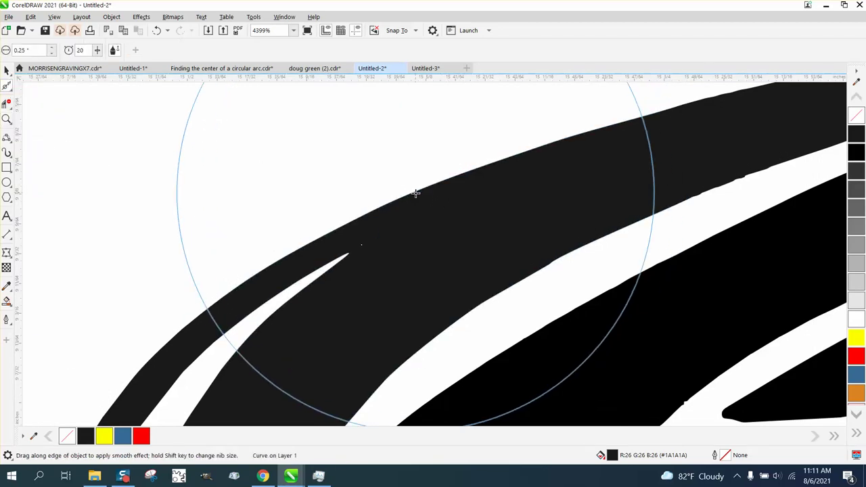
scroll(415, 193, down, 1)
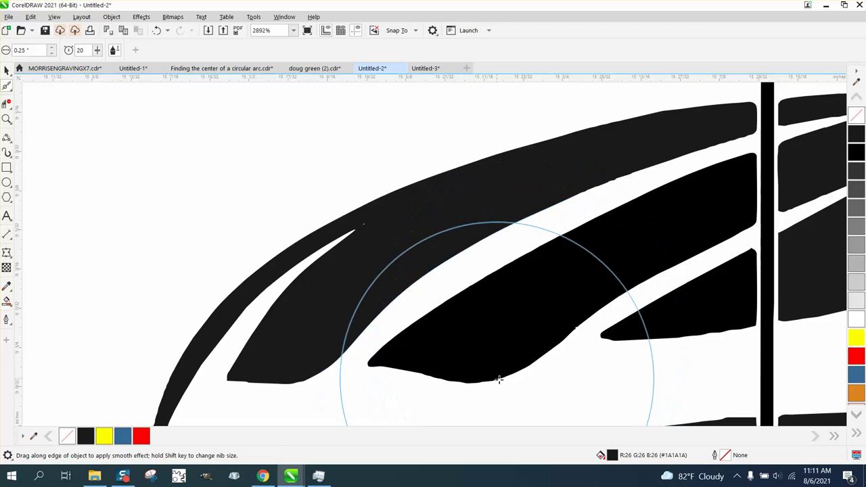
mouse_move(498, 380)
mouse_down()
mouse_move(353, 375)
mouse_move(328, 361)
mouse_move(296, 378)
mouse_up()
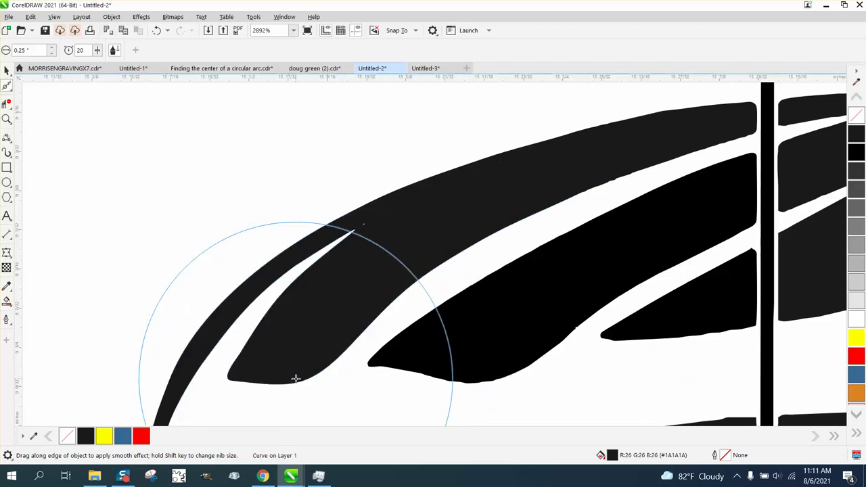
scroll(296, 379, down, 2)
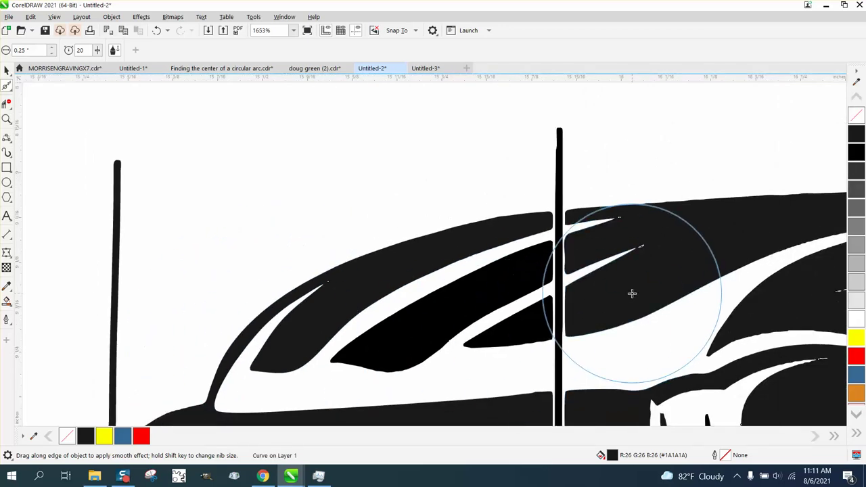
scroll(632, 293, down, 1)
scroll(228, 216, down, 2)
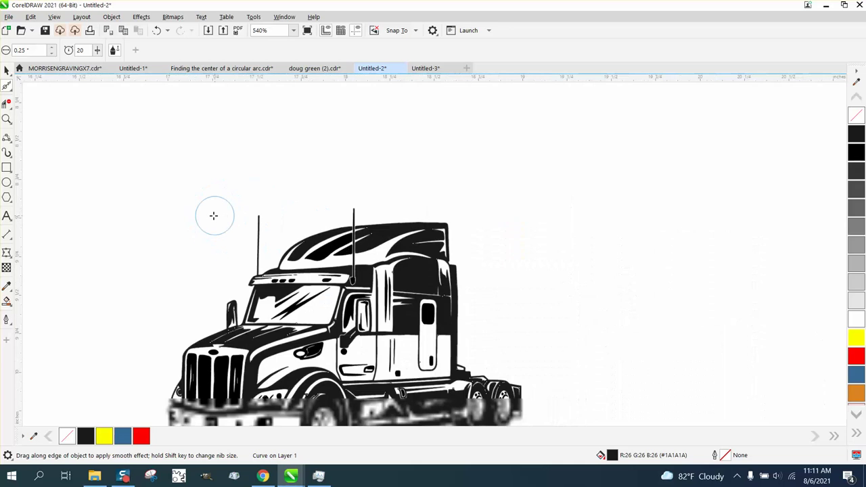
scroll(214, 215, down, 1)
- Nudge the traced truck right, away from its leftover fragments
click(5, 70)
scroll(429, 175, down, 1)
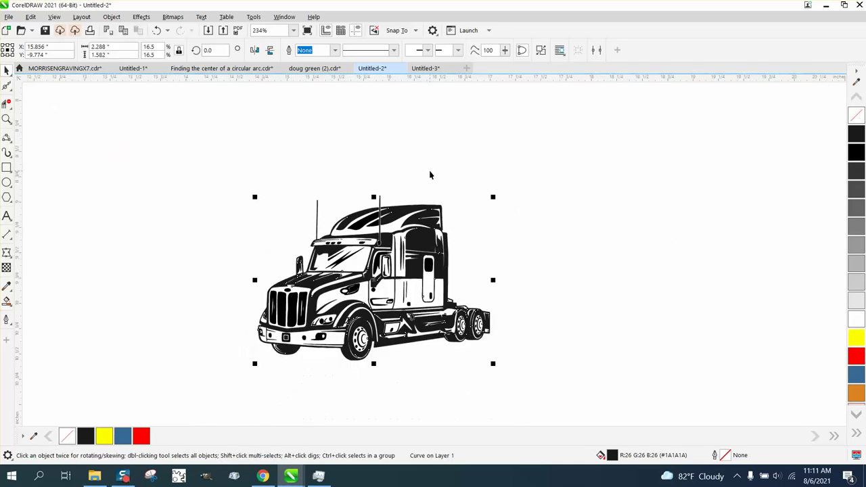
key(Right)
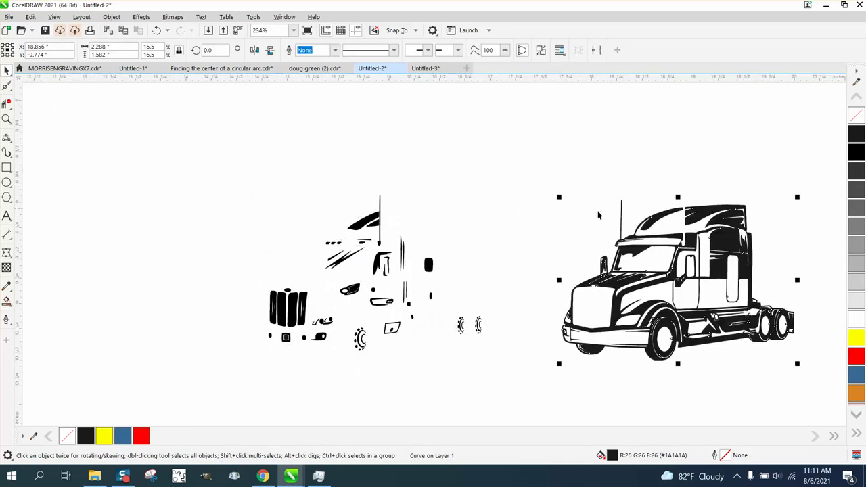
- Select all of the truck's nodes and reduce them from 3929 to 731
click(8, 88)
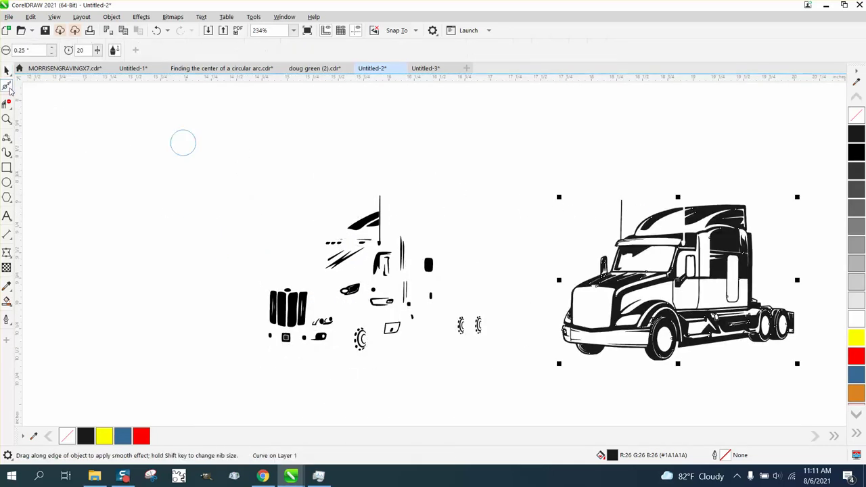
click(10, 92)
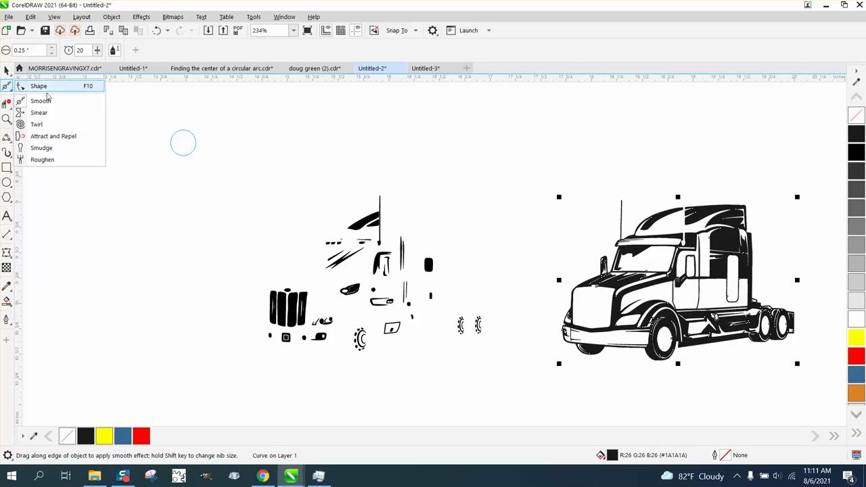
click(39, 85)
drag(541, 164, 838, 386)
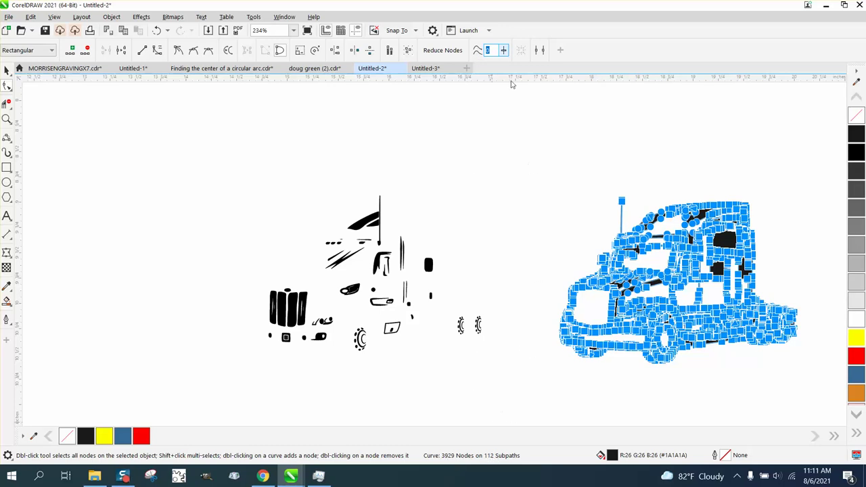
click(479, 54)
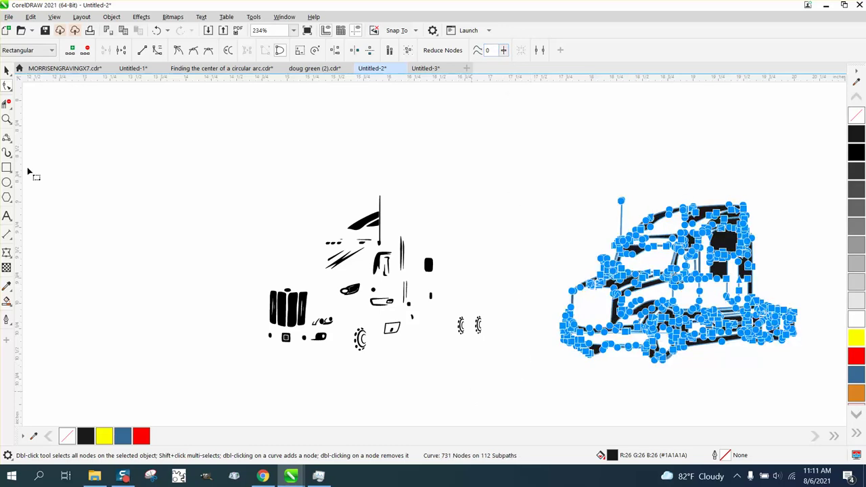
- Move the simplified truck 3 inches left so it overlays its grille and detail pieces
click(6, 119)
drag(566, 221, 769, 331)
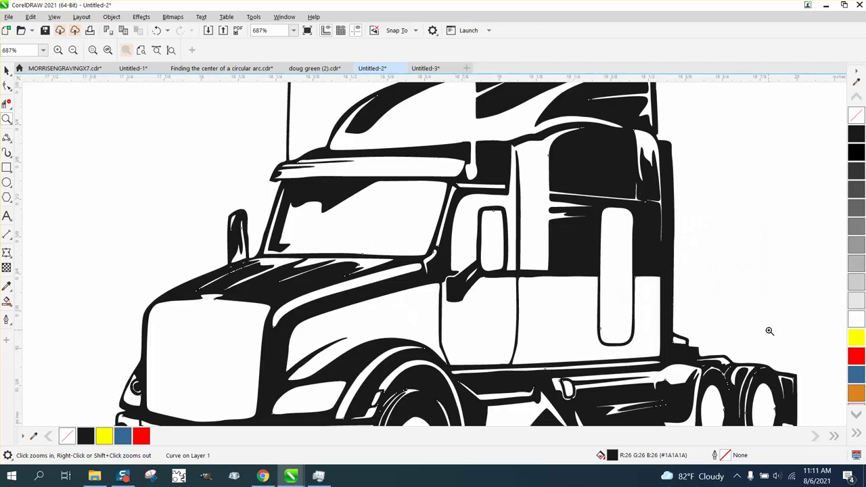
drag(360, 251, 447, 322)
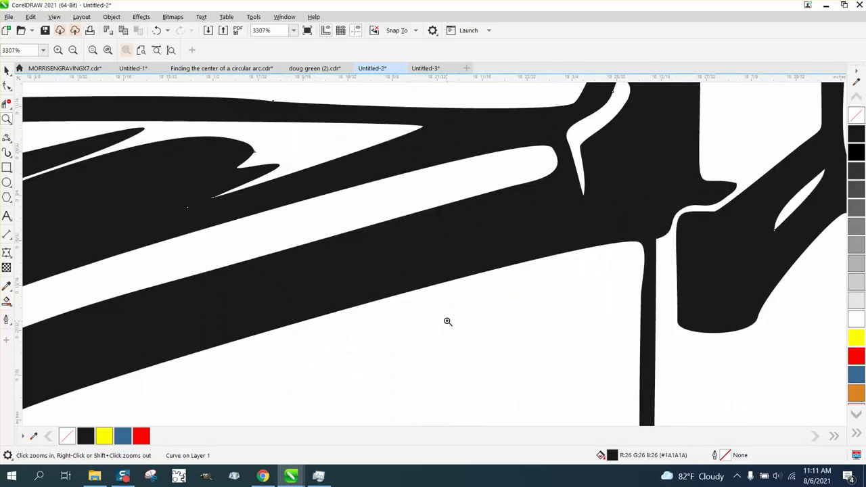
scroll(447, 321, down, 6)
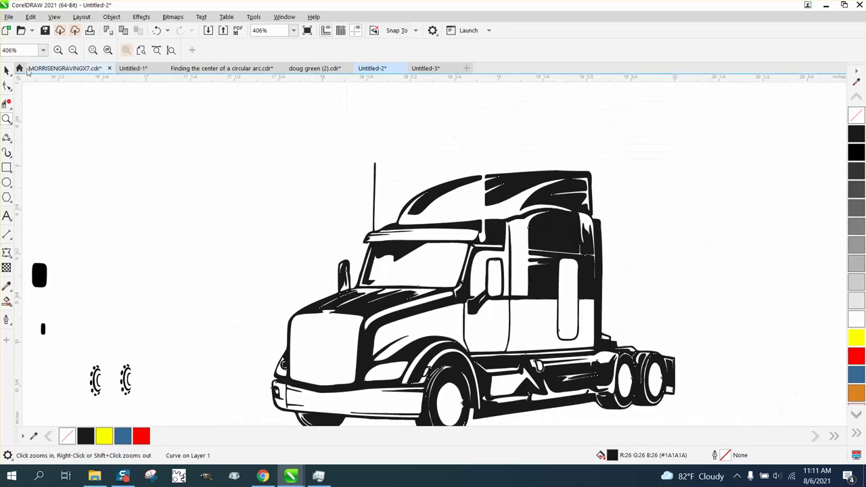
click(6, 69)
scroll(405, 215, down, 2)
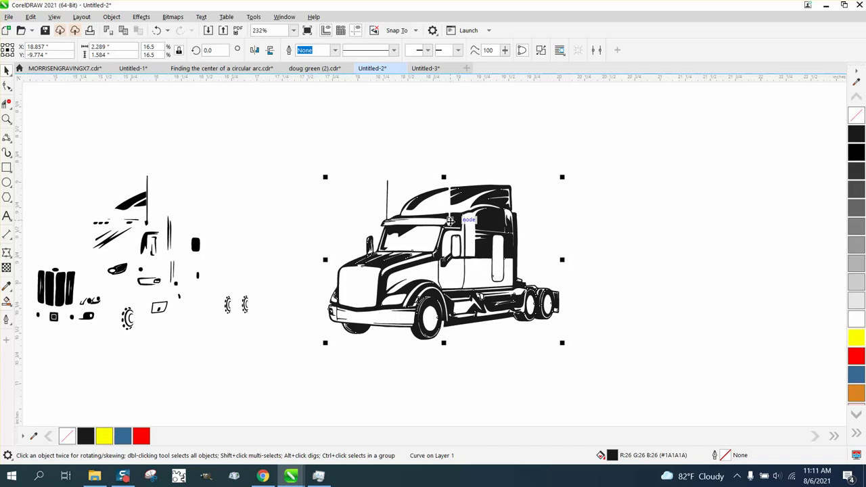
key(ctrl+z)
scroll(477, 230, down, 1)
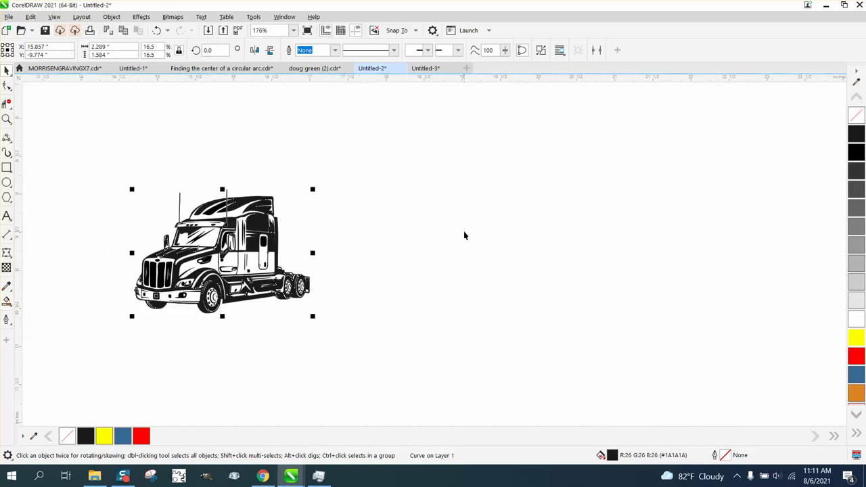
click(6, 120)
drag(79, 147, 387, 335)
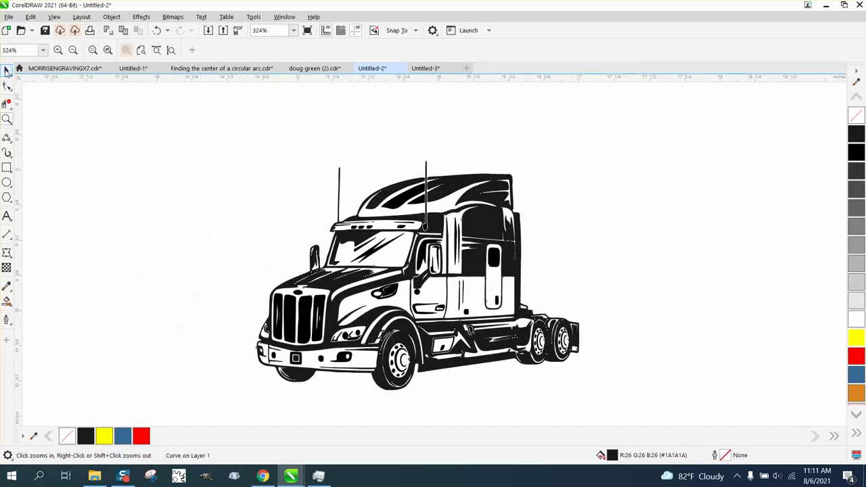
click(6, 71)
scroll(473, 194, down, 2)
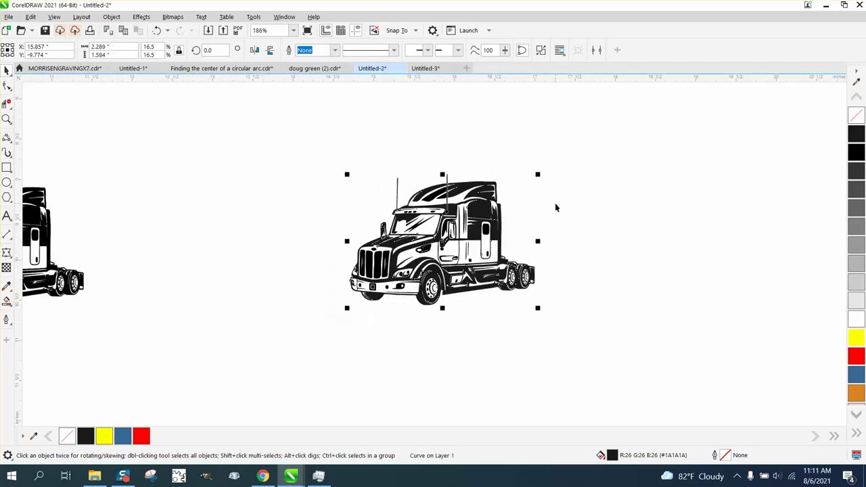
- Move the truck 3 inches right, remove its fill and give it a black hairline outline
key(Right)
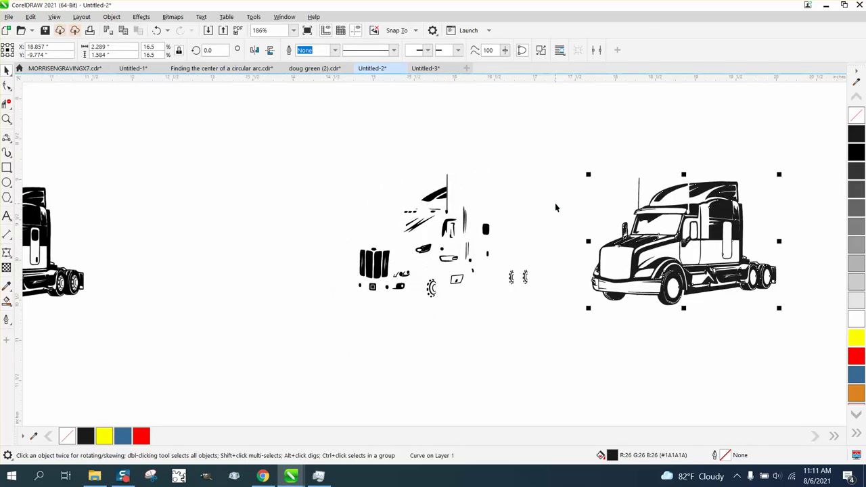
click(852, 118)
right_click(856, 135)
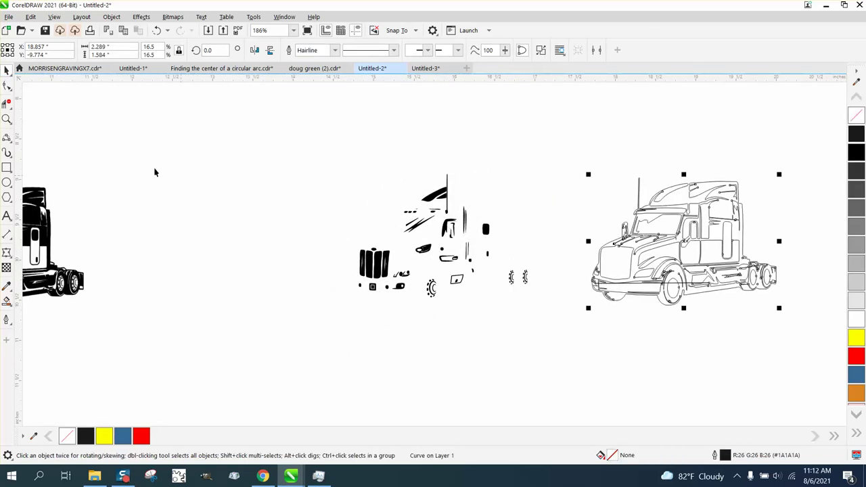
click(7, 119)
drag(641, 163, 757, 260)
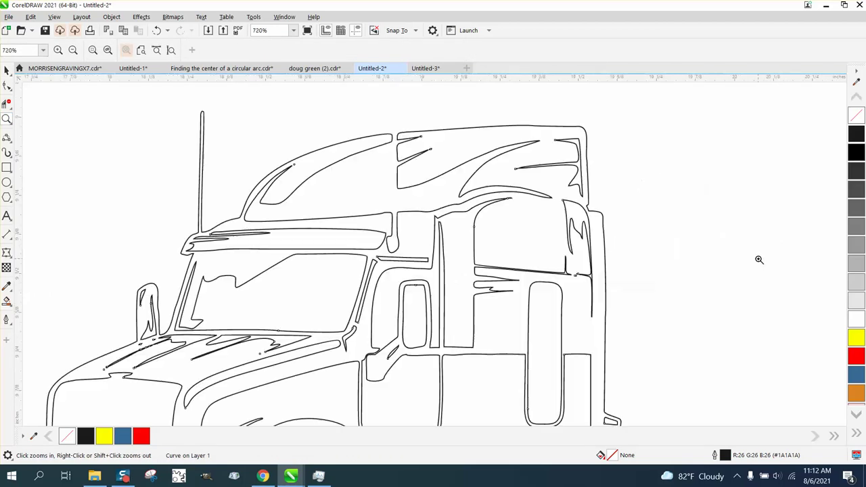
scroll(548, 212, down, 2)
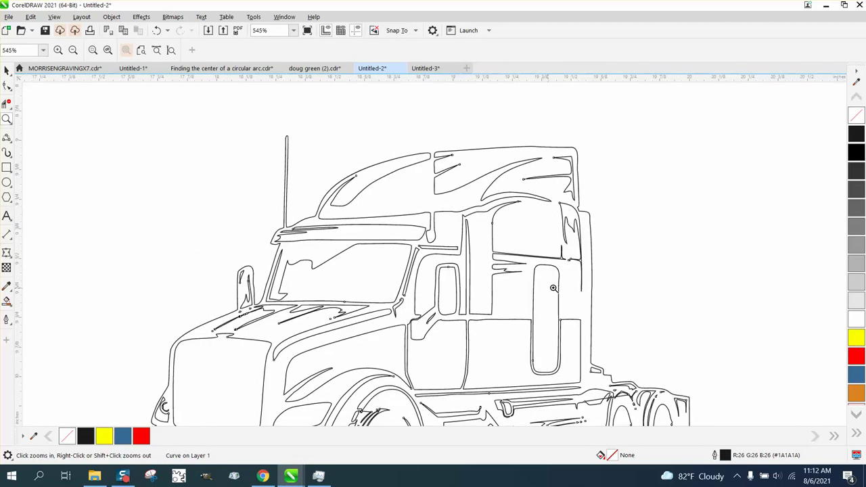
scroll(265, 271, down, 1)
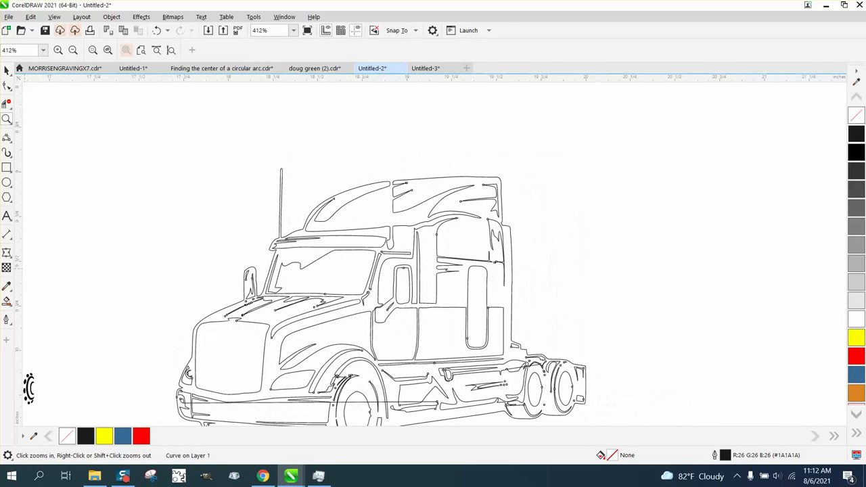
- Choose Smart Fill with green as the fill colour
click(11, 305)
click(35, 315)
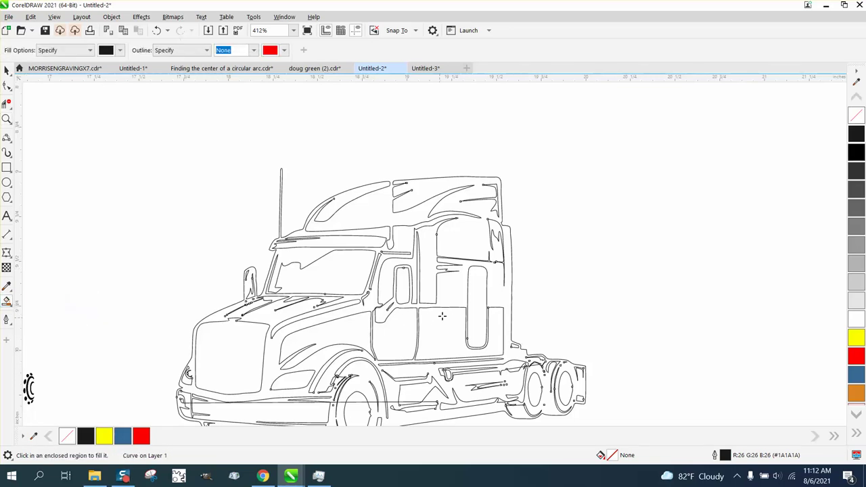
click(119, 50)
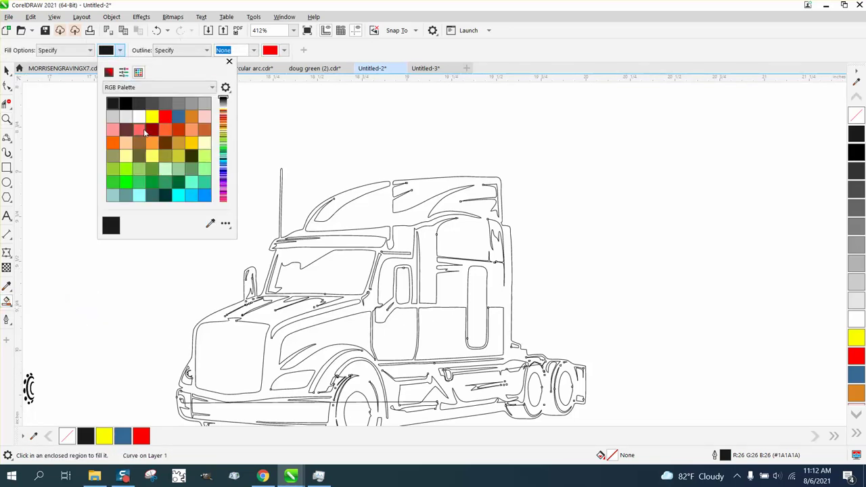
click(125, 181)
click(476, 305)
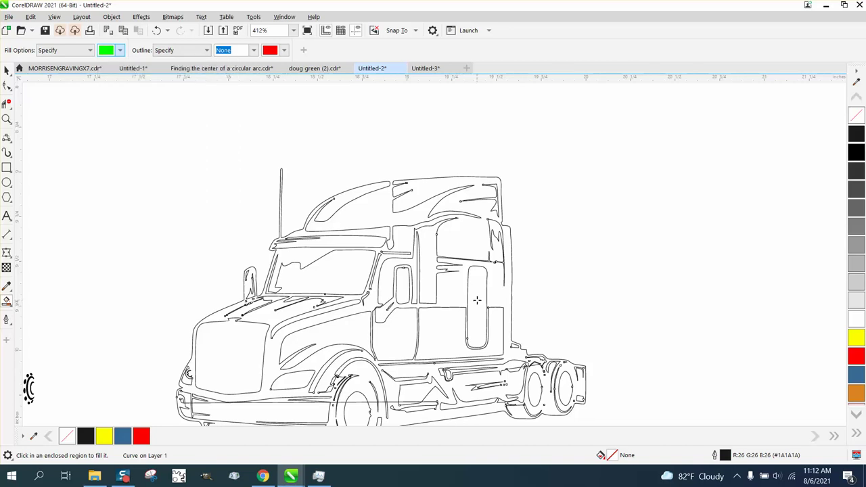
- Fill both cab windows, the windshield, hood side panel and door panel green, undoing an accidental whole-truck fill
click(475, 300)
click(405, 287)
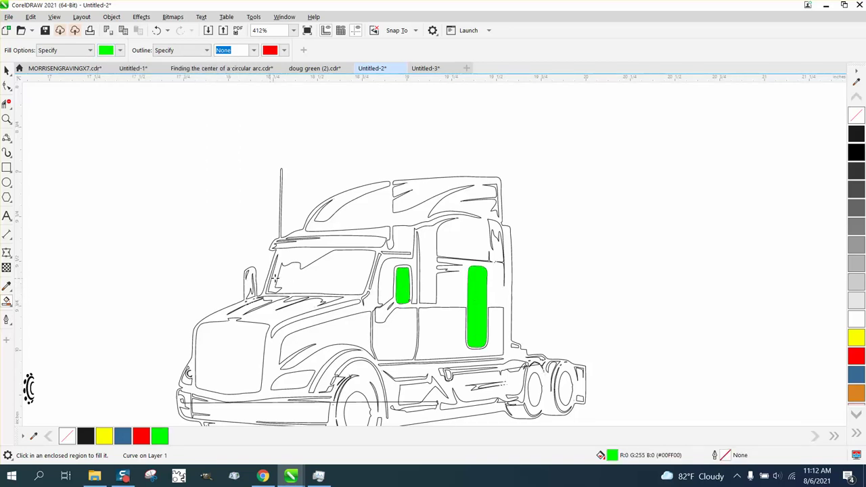
click(338, 286)
click(317, 342)
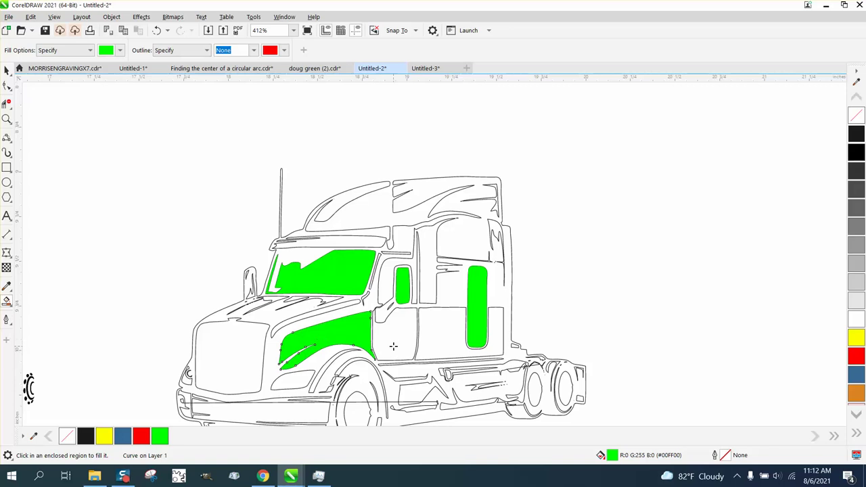
click(393, 346)
click(474, 233)
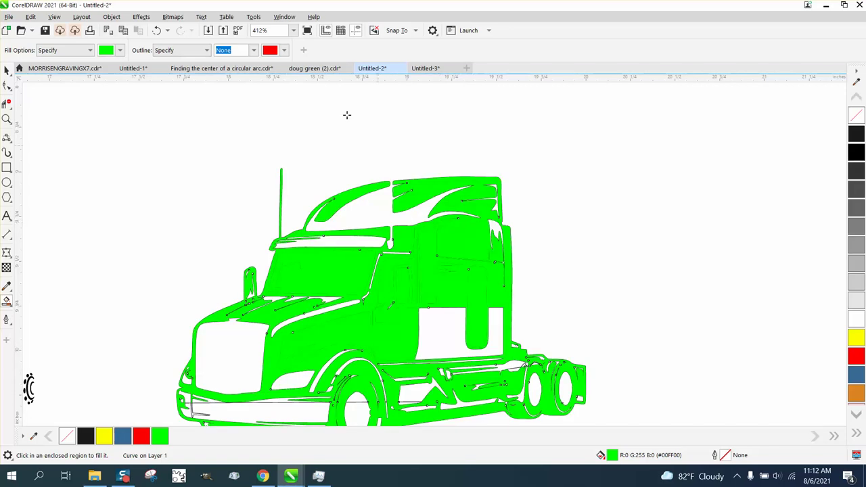
click(156, 30)
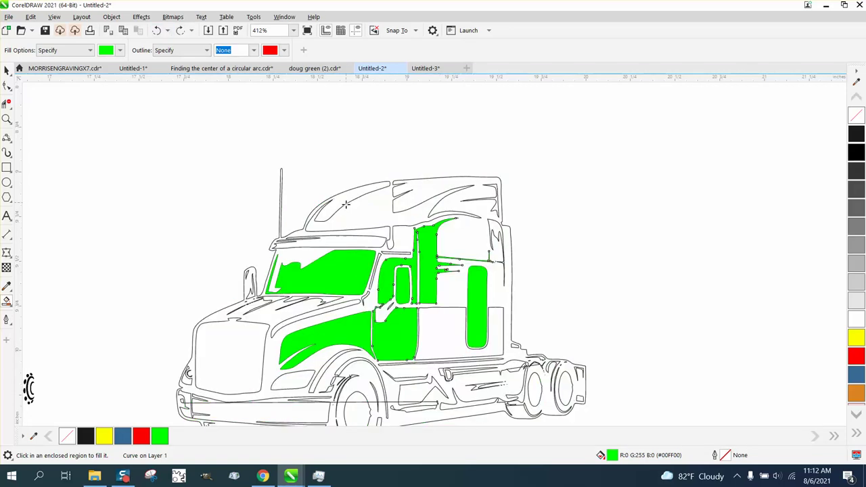
- Fill the two rear wheel hubs and the front wheel hub green
click(535, 396)
click(567, 392)
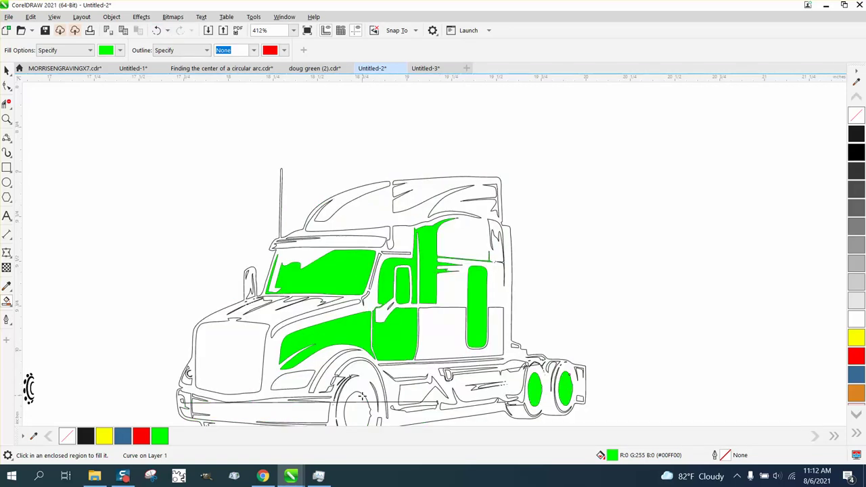
click(360, 401)
scroll(206, 227, down, 2)
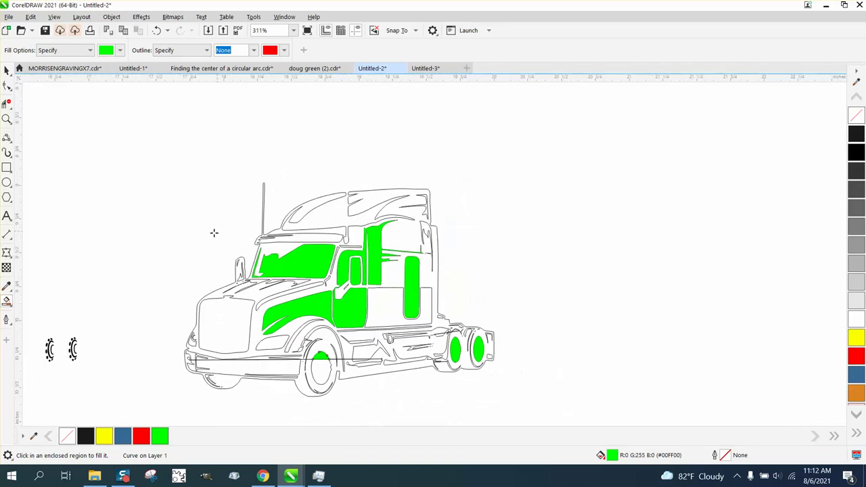
click(6, 120)
drag(321, 336, 398, 379)
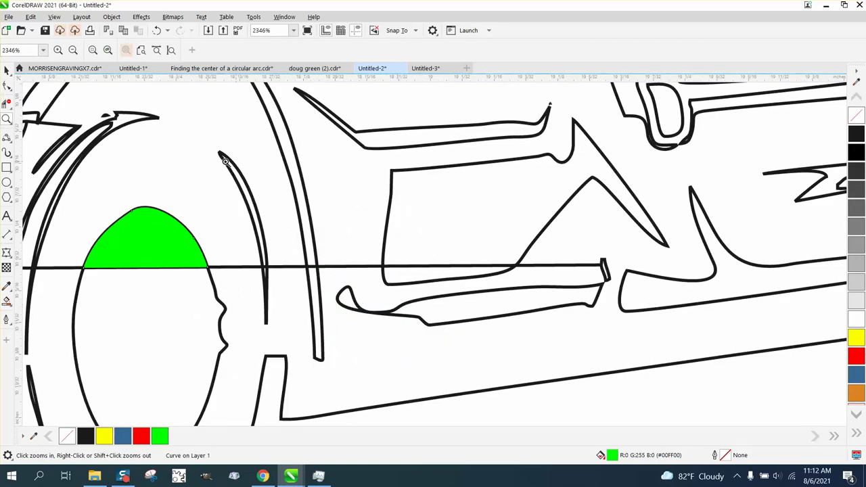
- Delete the stray horizontal line across the front wheel
click(8, 86)
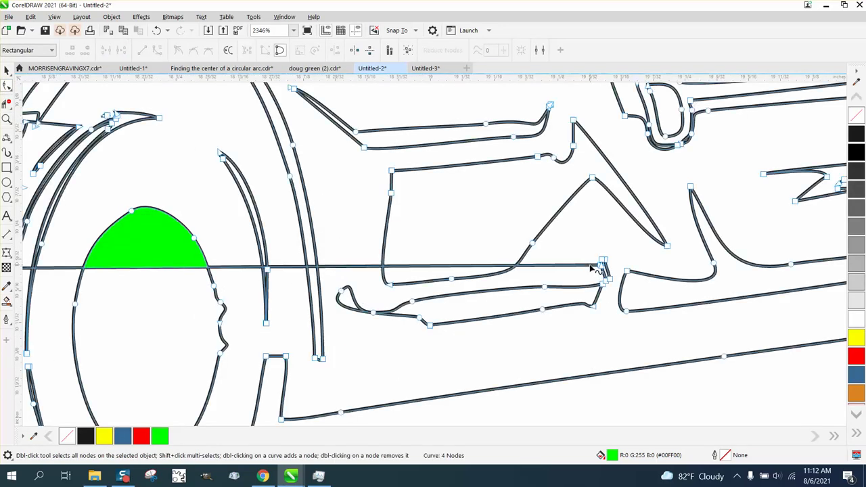
click(598, 269)
drag(598, 270, 587, 273)
key(Delete)
scroll(572, 270, down, 3)
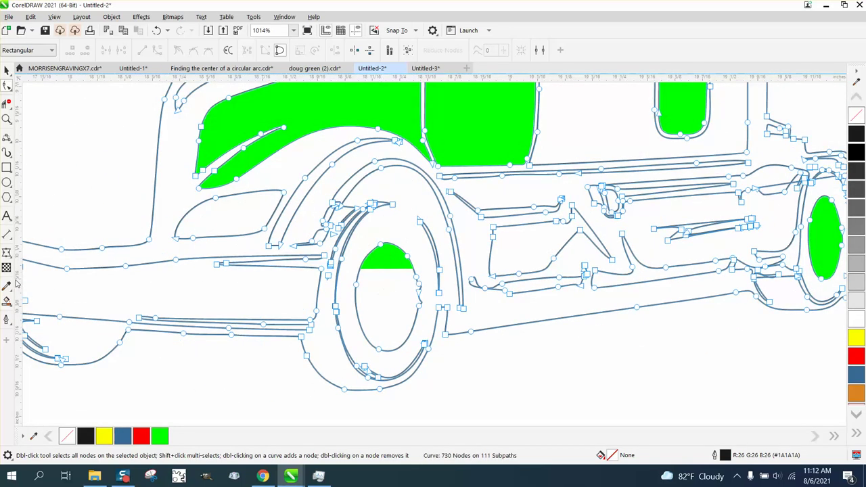
- Replace the partial wheel fill by filling the whole front hub and the fender panel green
click(6, 70)
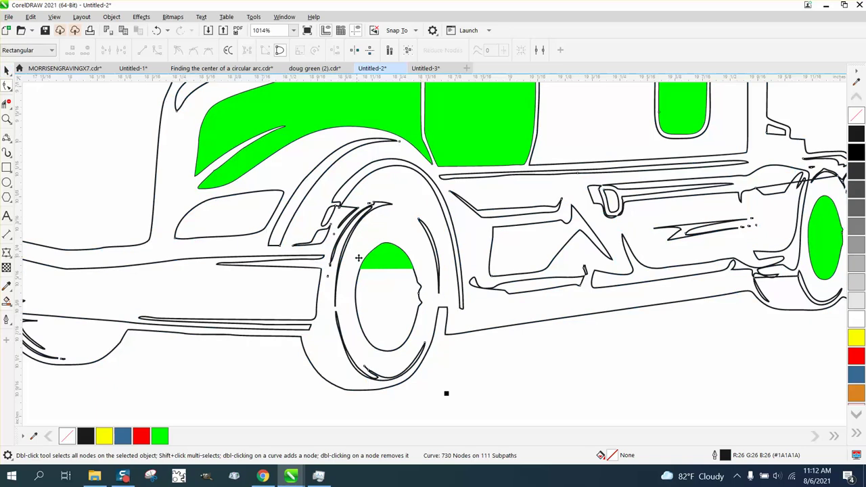
click(387, 260)
key(Delete)
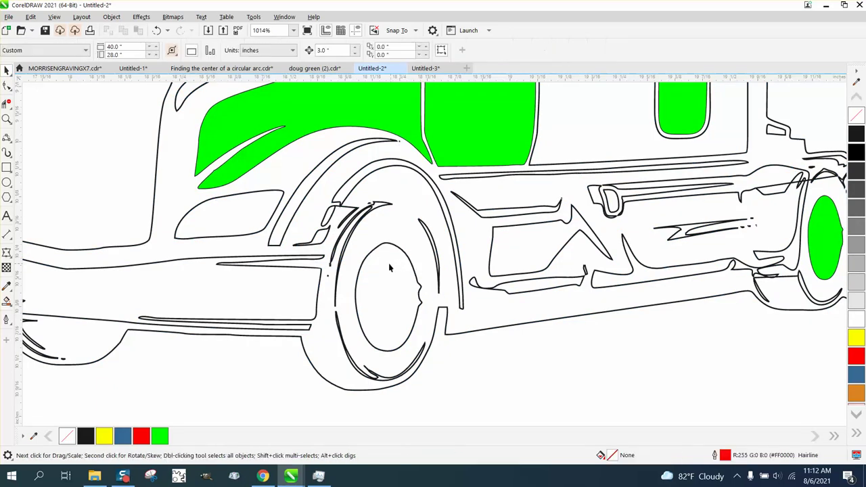
click(6, 301)
click(368, 295)
scroll(378, 296, down, 1)
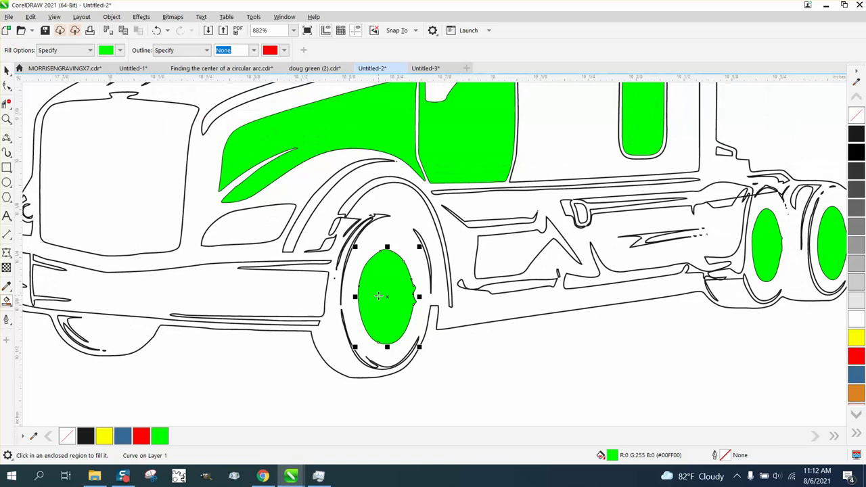
click(278, 234)
scroll(281, 237, down, 1)
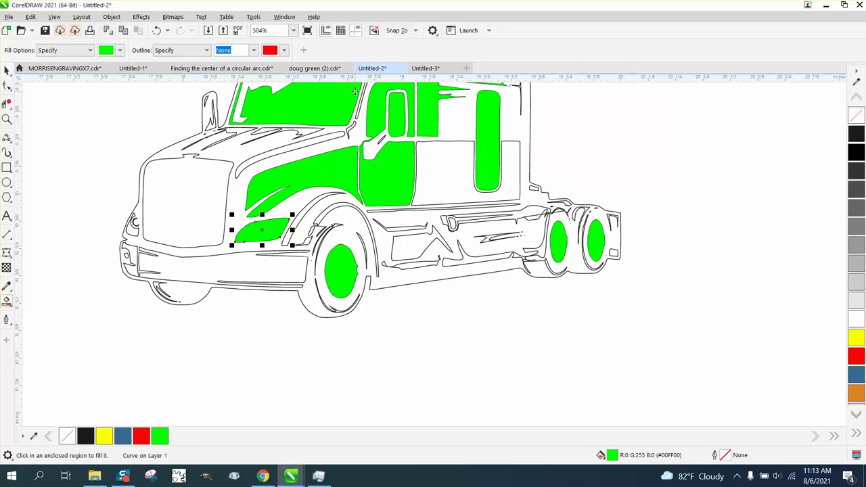
- Undo all the green fills and the stray-line deletion, restoring the unfilled outline
click(159, 31)
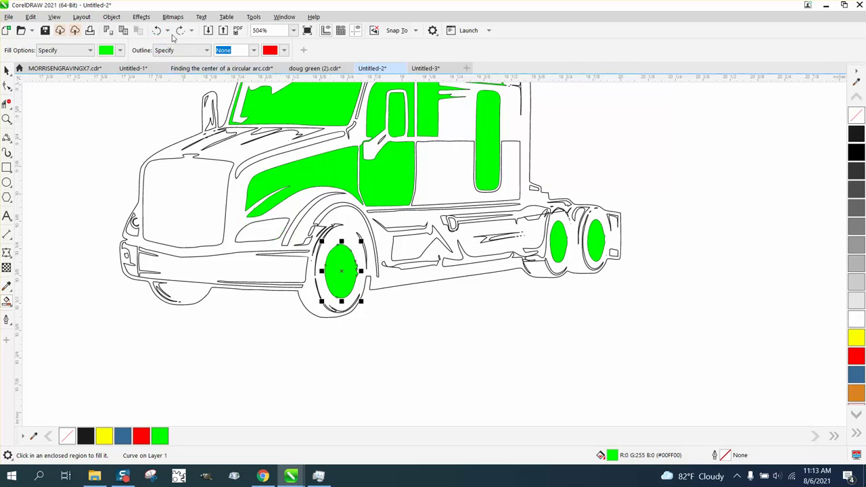
click(160, 32)
click(158, 32)
click(158, 32)
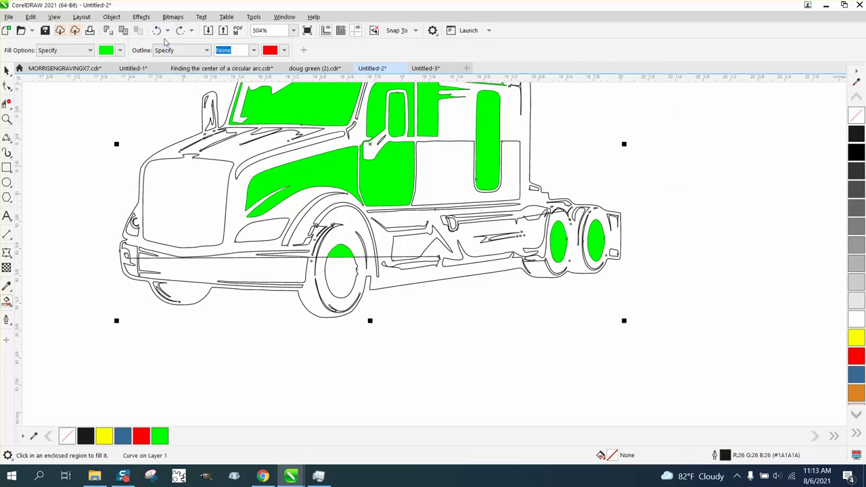
click(156, 31)
click(156, 31)
click(157, 31)
click(156, 30)
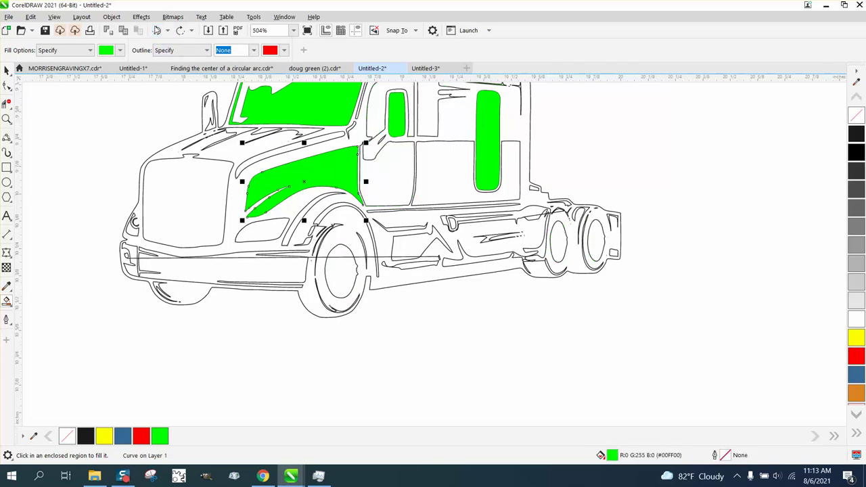
click(157, 30)
click(157, 31)
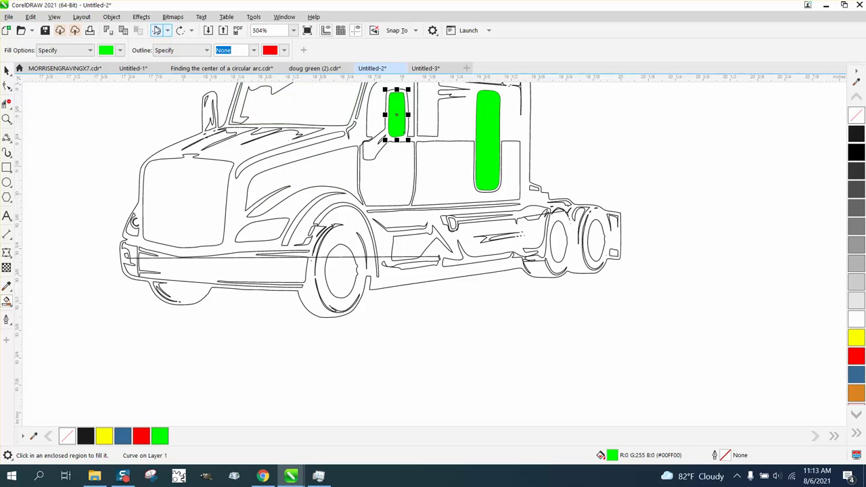
click(156, 30)
click(156, 30)
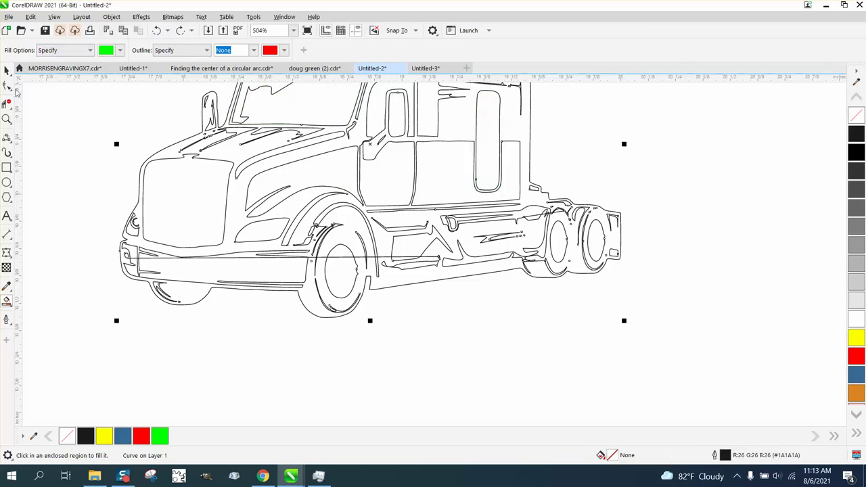
- Remove the stray straight segment crossing the outline curves
click(6, 85)
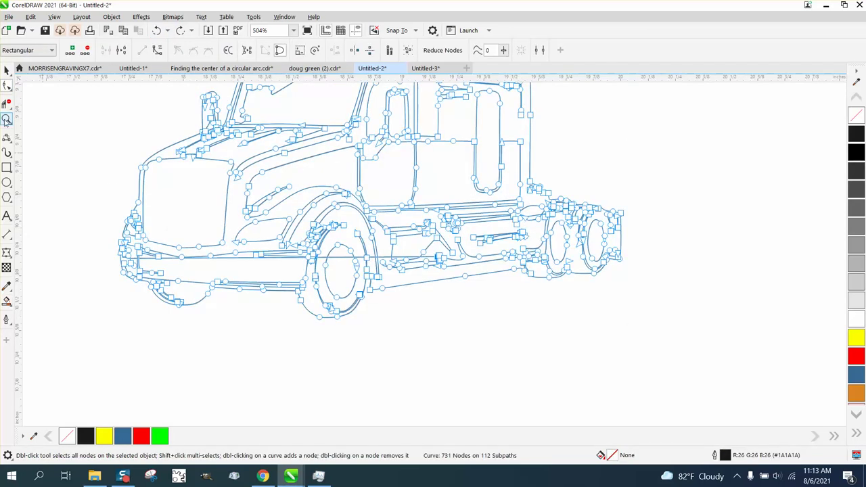
click(6, 119)
drag(556, 208, 583, 232)
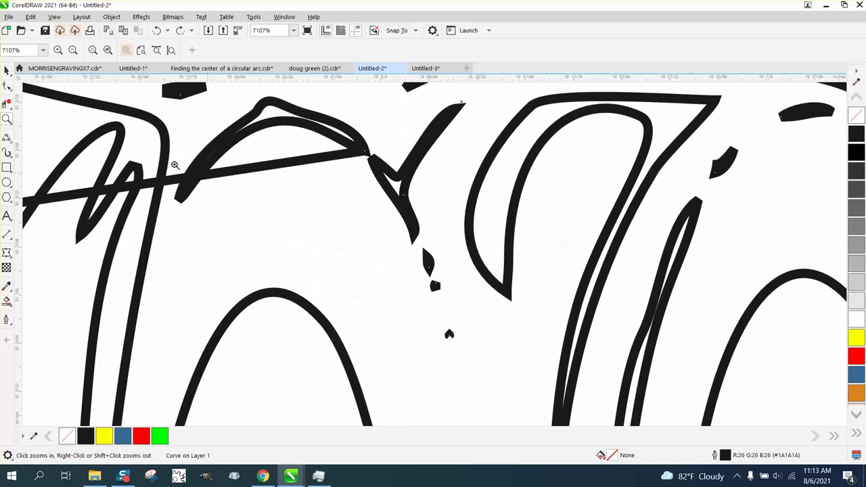
click(7, 84)
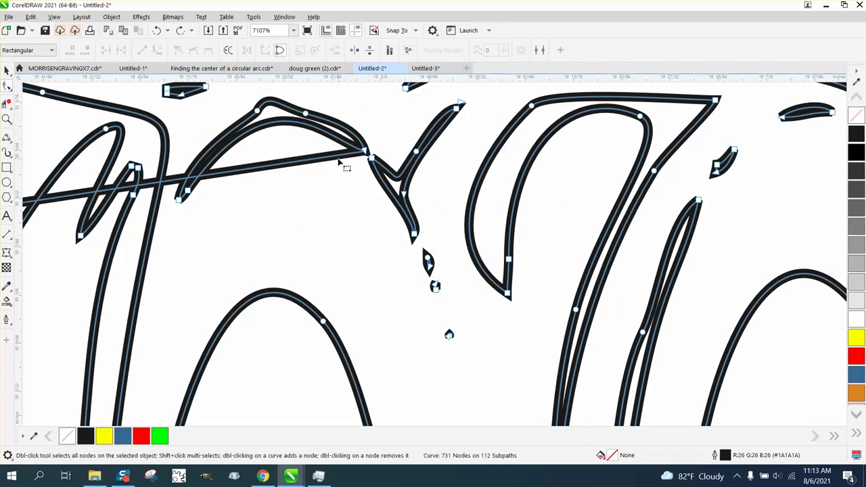
mouse_move(370, 156)
mouse_down()
mouse_move(358, 166)
mouse_move(372, 144)
mouse_move(370, 157)
mouse_up()
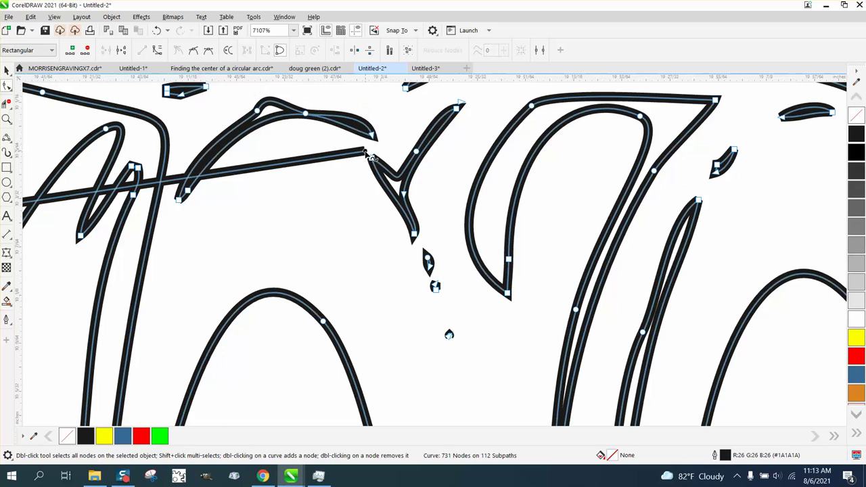
key(ctrl+z)
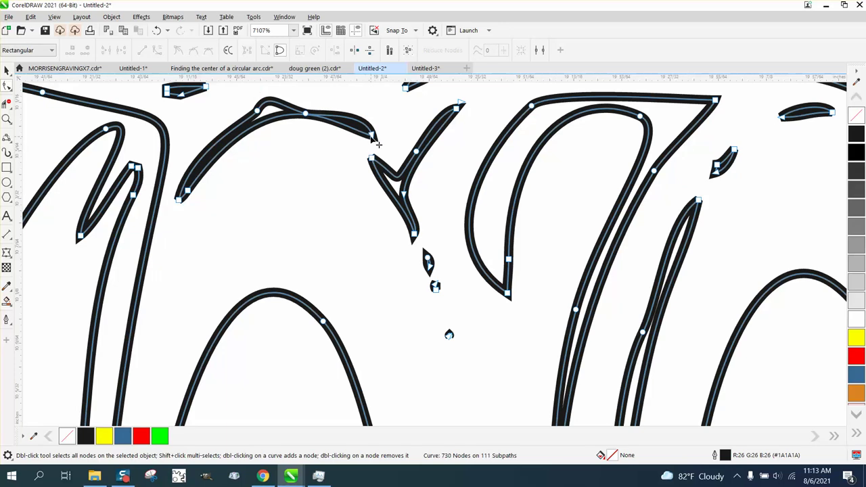
drag(349, 123, 325, 128)
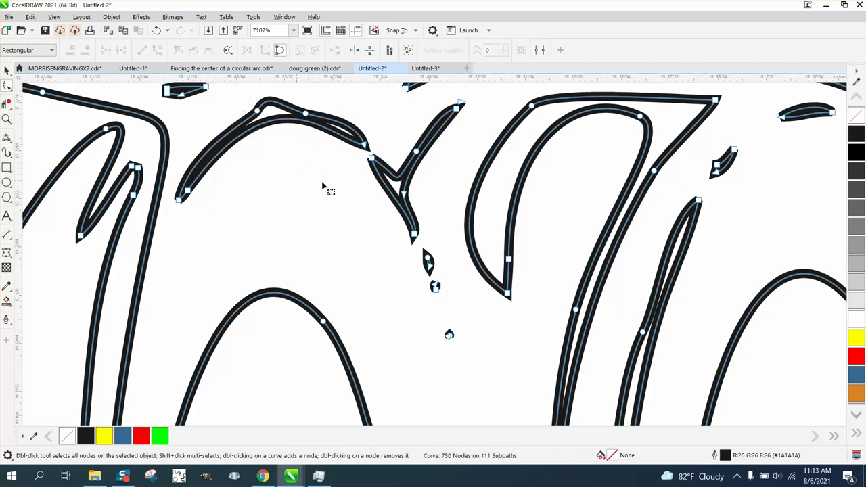
scroll(361, 206, down, 2)
scroll(360, 206, down, 10)
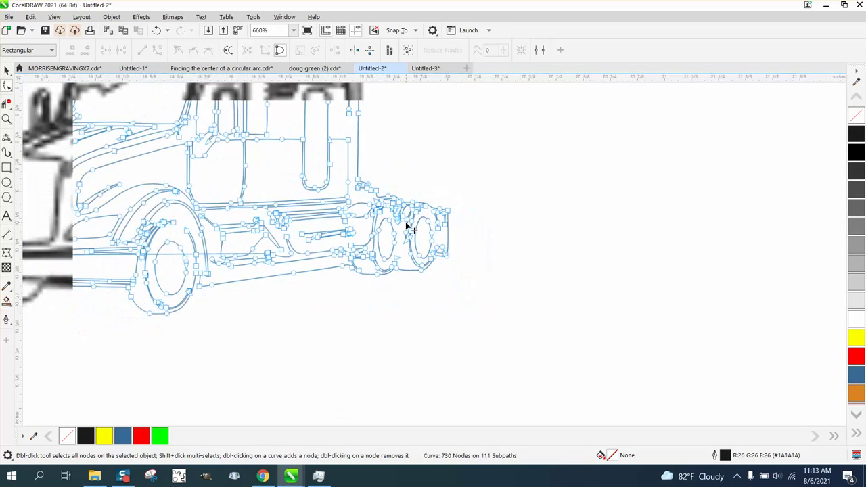
- Remove the stray horizontal line, leaving 729 nodes on 110 subpaths
click(7, 118)
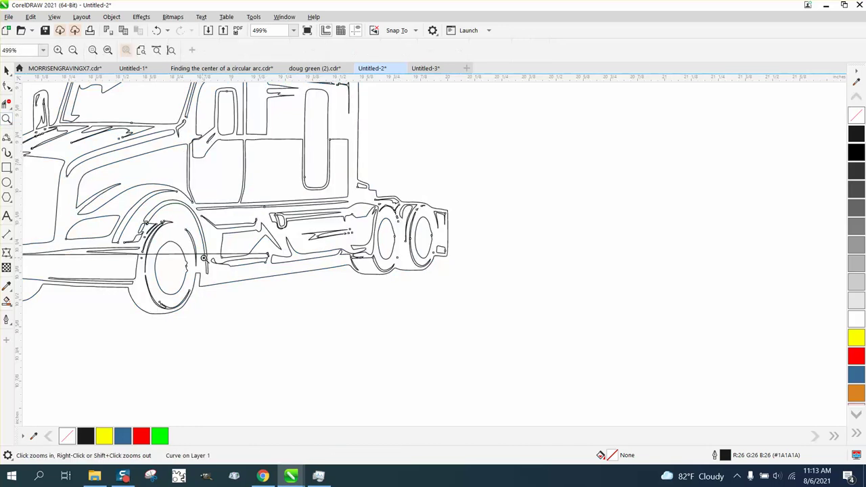
scroll(247, 252, up, 10)
scroll(302, 178, up, 10)
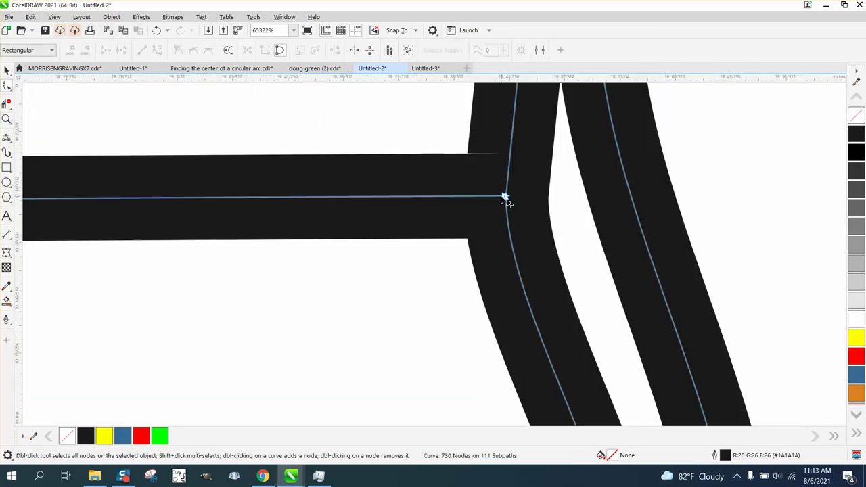
drag(505, 196, 428, 201)
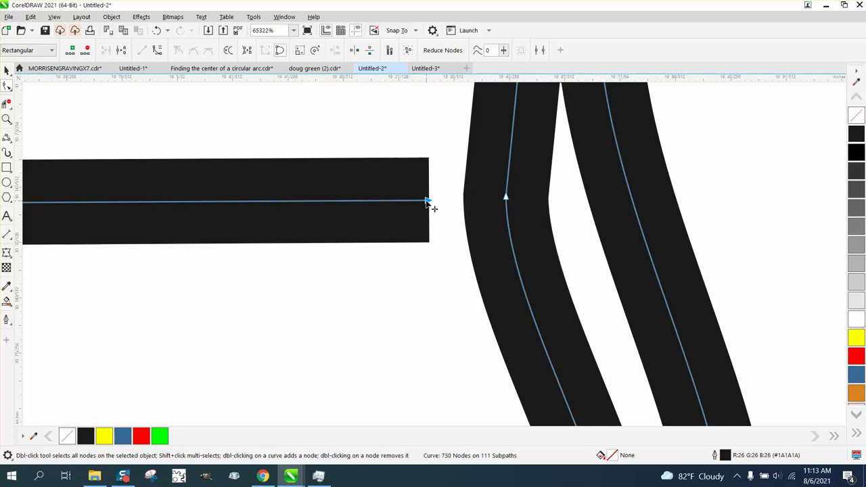
key(ctrl+z)
scroll(386, 203, down, 8)
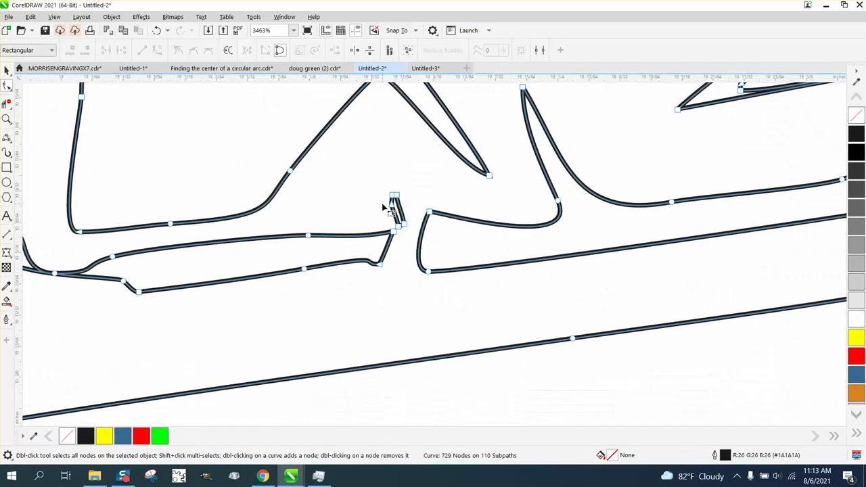
scroll(383, 206, down, 5)
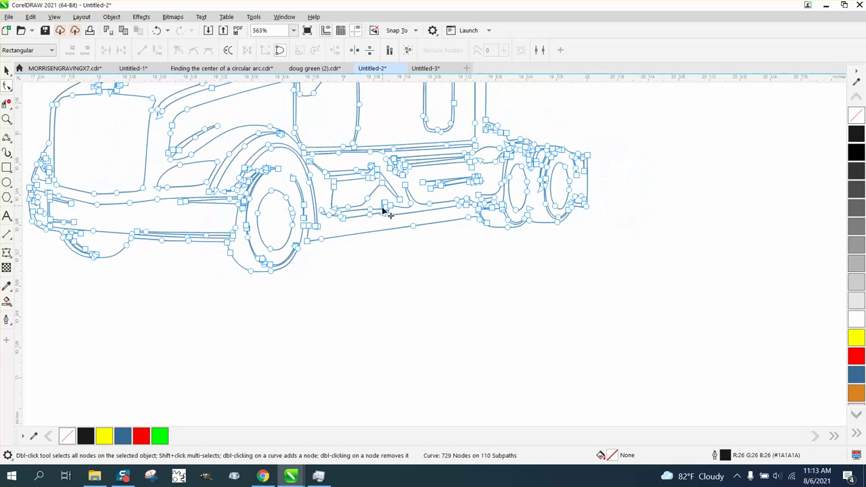
scroll(386, 211, down, 2)
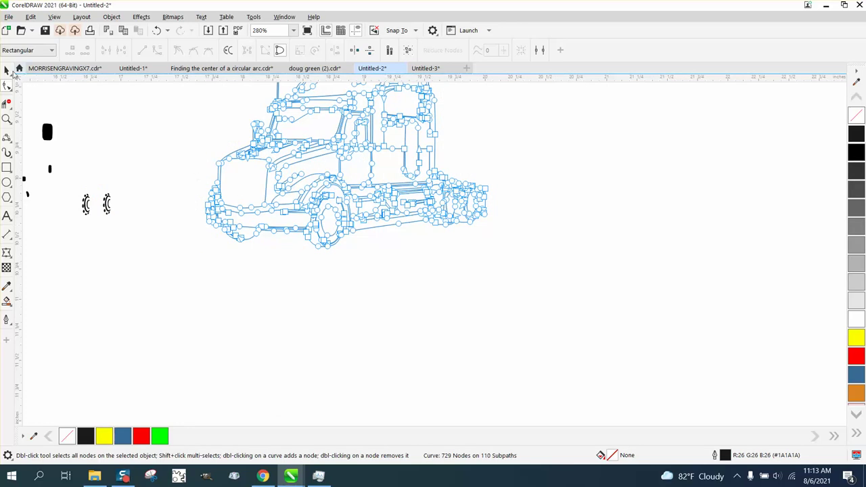
- Fill the whole truck solid black
click(7, 70)
click(855, 135)
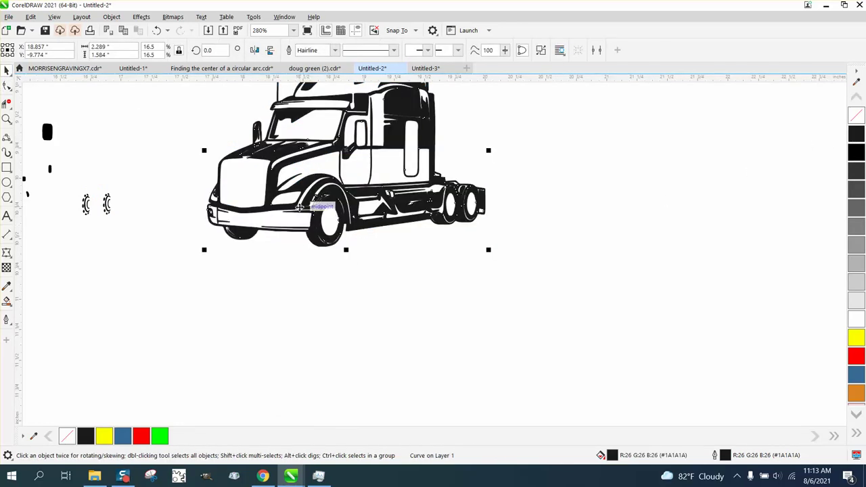
scroll(378, 249, down, 1)
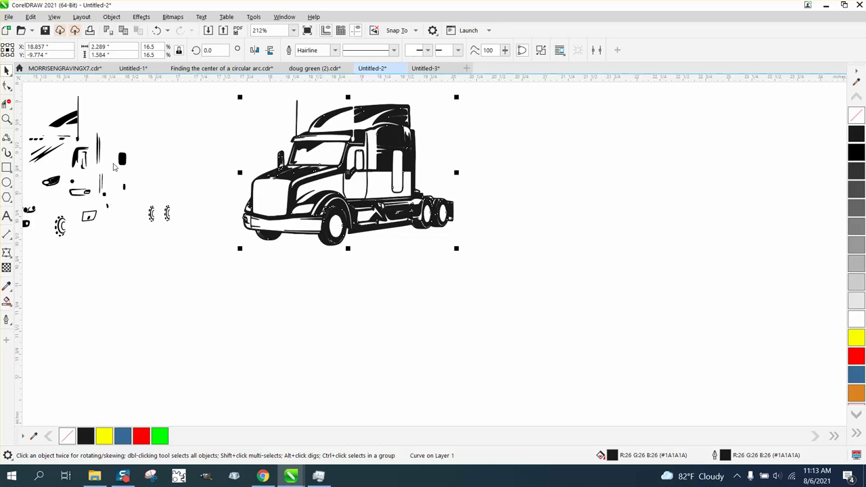
- Draw a yellow rectangle around the truck and send it to the back of the page
key(F6)
mouse_move(221, 92)
mouse_down()
mouse_move(498, 240)
mouse_move(567, 264)
mouse_up()
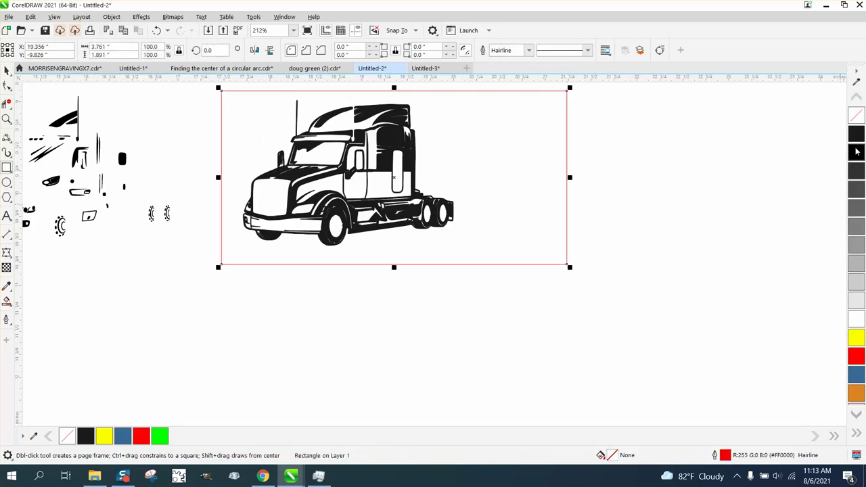
click(856, 338)
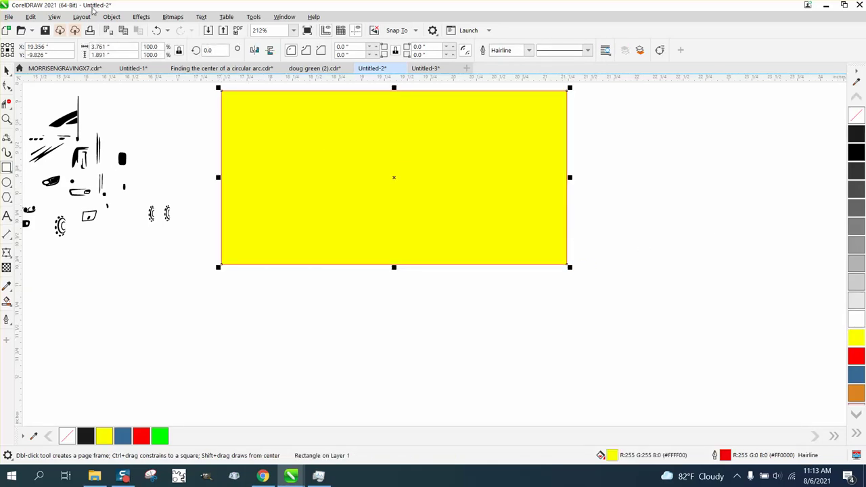
click(111, 16)
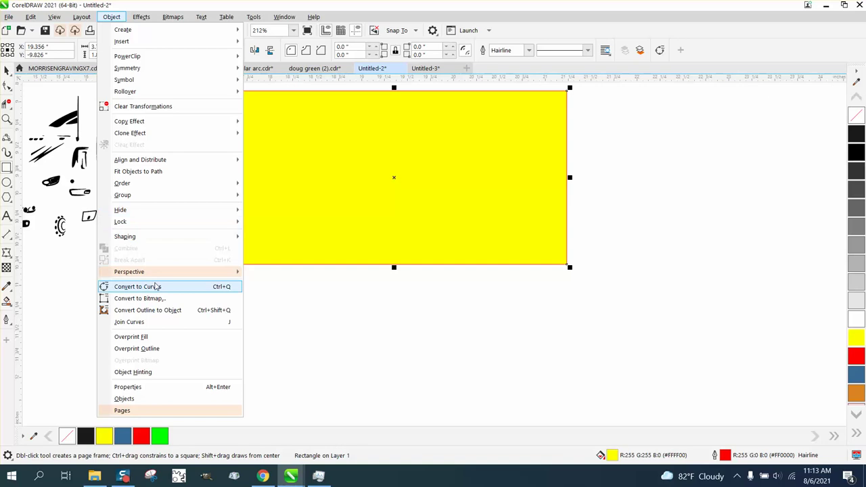
mouse_move(135, 189)
click(255, 196)
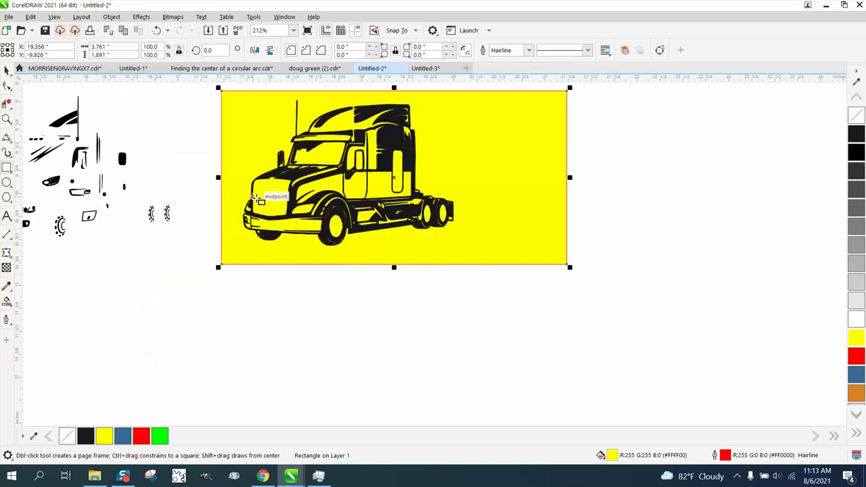
click(7, 300)
- Fill the headlight and windshield white
click(122, 51)
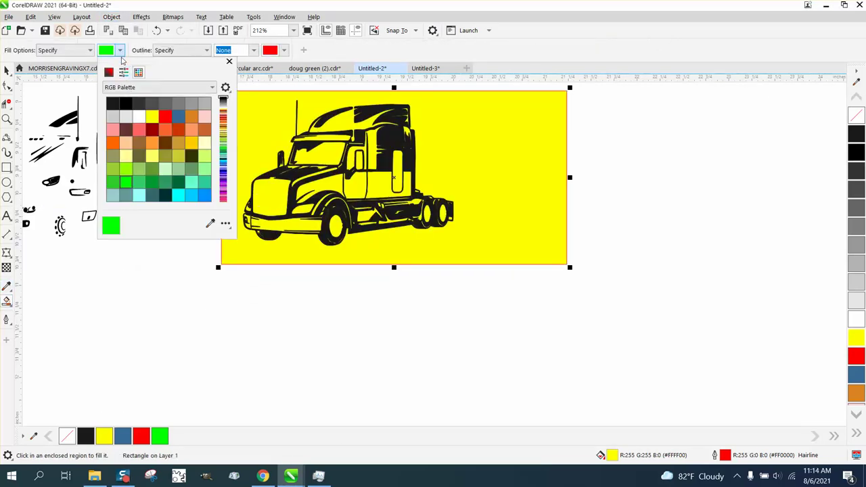
click(144, 125)
click(301, 209)
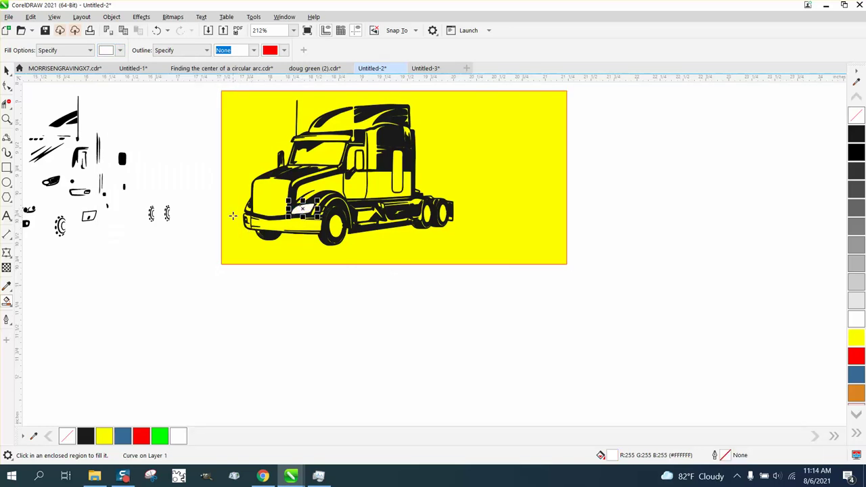
click(329, 151)
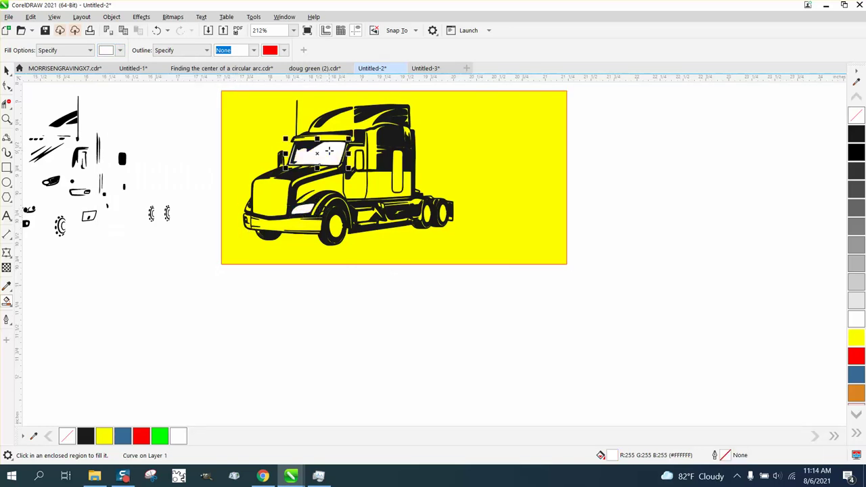
- Move the loose grille and detail pieces back into place on the truck
scroll(357, 201, down, 1)
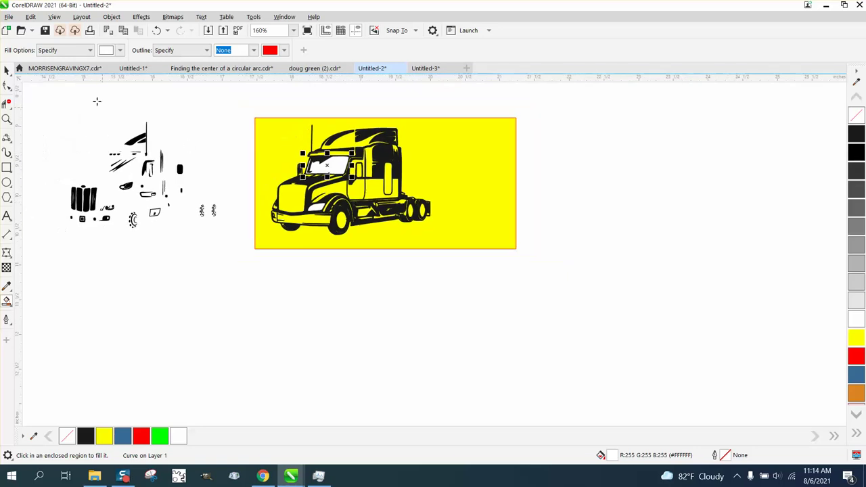
click(7, 69)
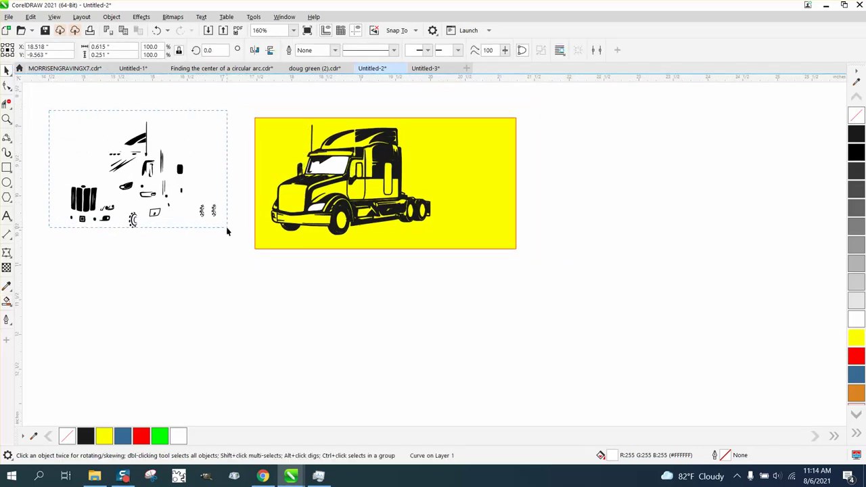
drag(226, 232, 228, 230)
key(ctrl+z)
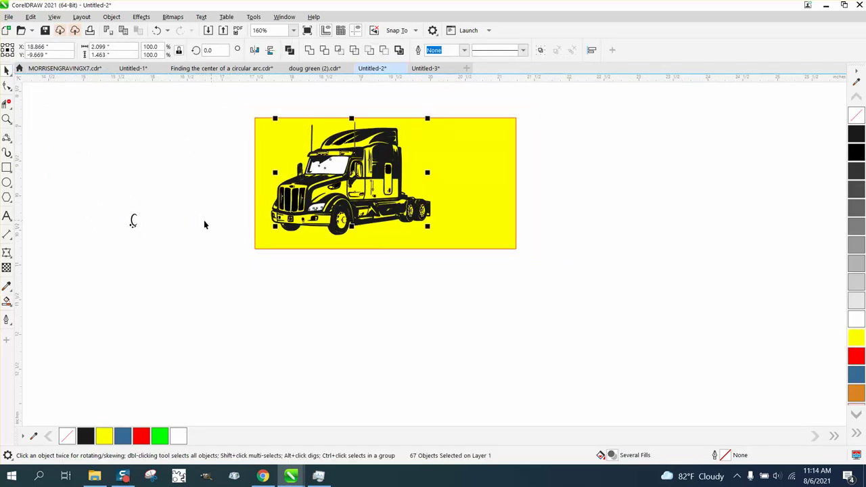
drag(115, 215, 167, 240)
key(ctrl+z)
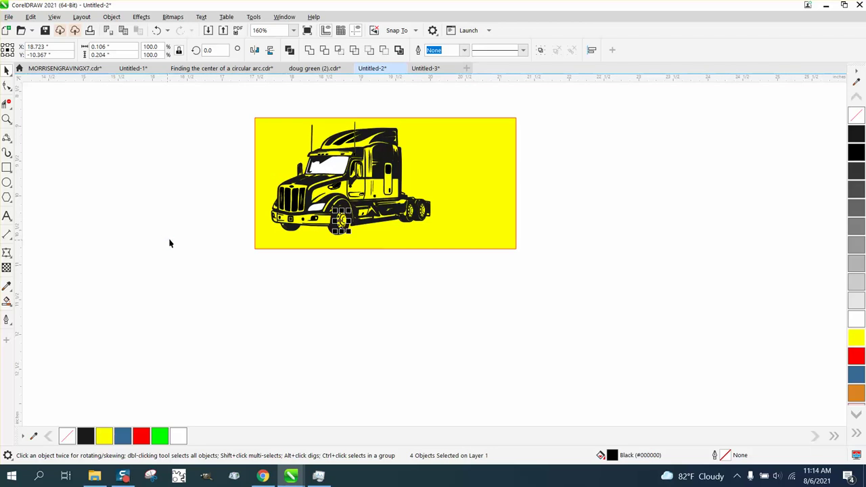
click(7, 118)
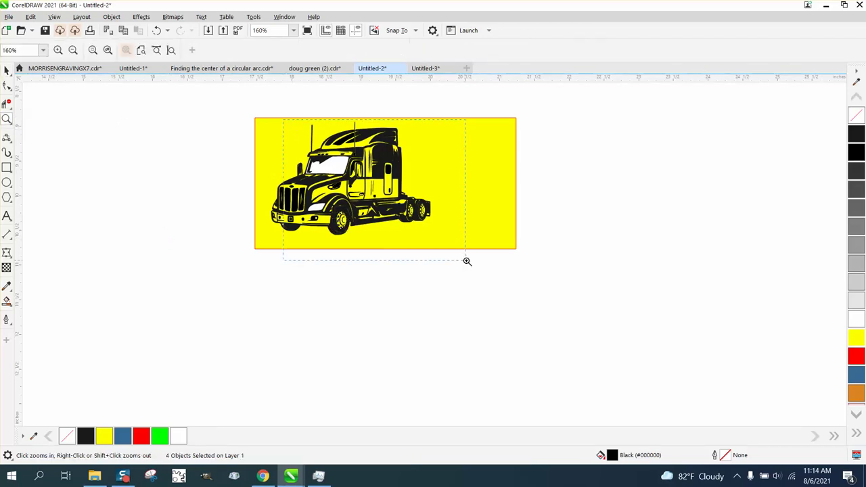